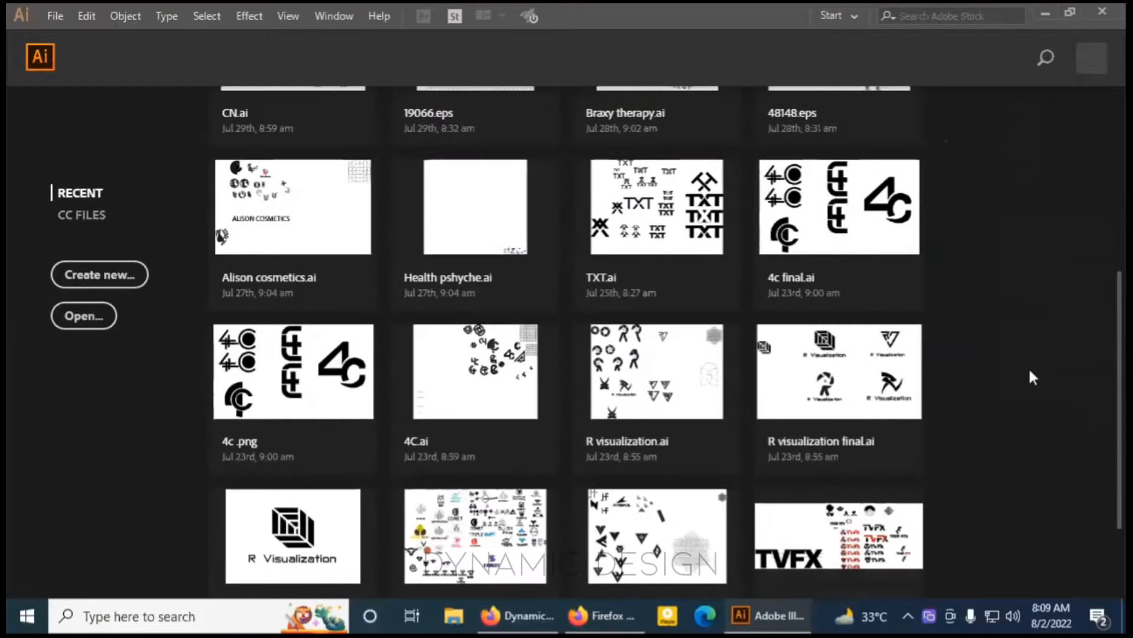
Start a new document from the Print category's Letter preset in landscape orientation, 279.4 x 215.9 mm.
{"action": "scroll", "coordinate": [958, 440], "scroll_direction": "down", "scroll_amount": 3}
{"action": "scroll", "coordinate": [407, 495], "scroll_direction": "up", "scroll_amount": 8}
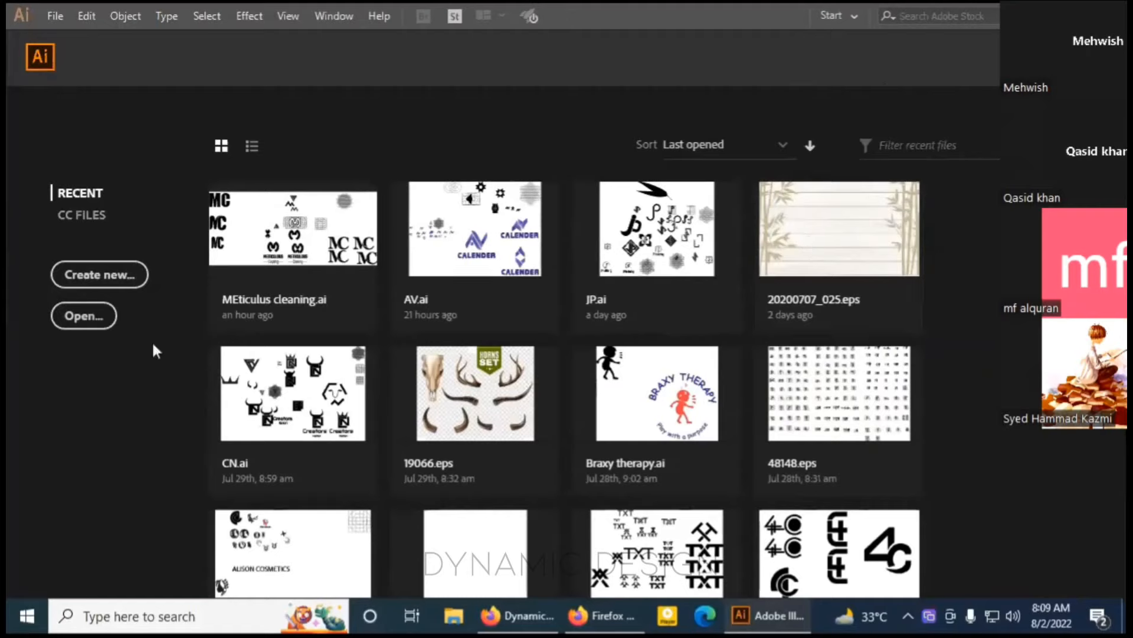
{"action": "left_click", "coordinate": [94, 278]}
{"action": "left_click", "coordinate": [121, 275]}
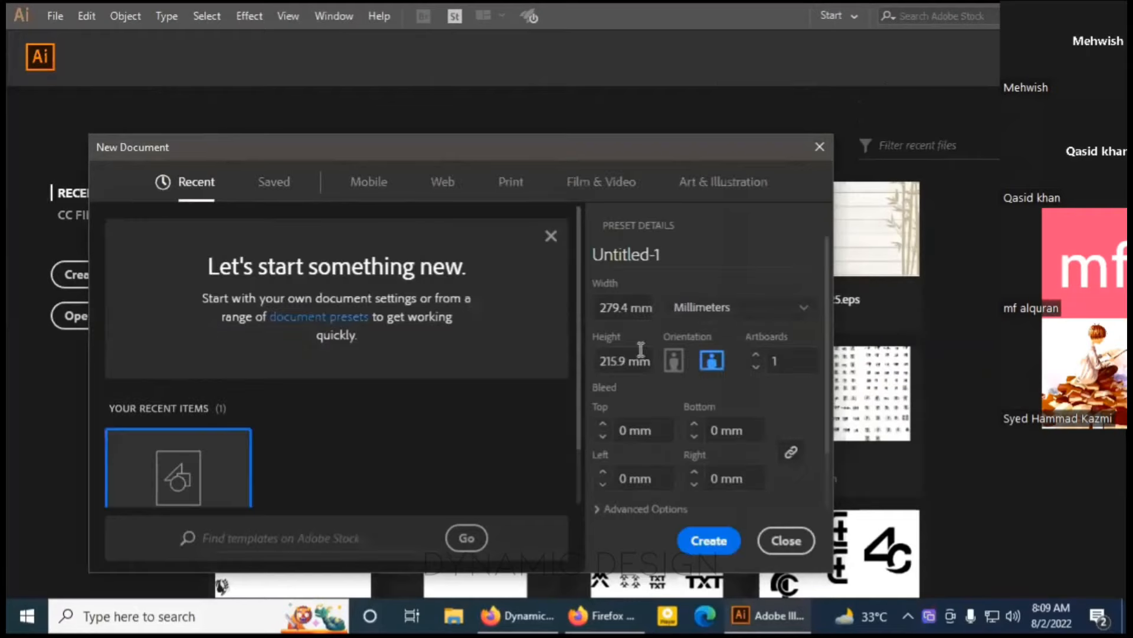
{"action": "scroll", "coordinate": [238, 416], "scroll_direction": "down", "scroll_amount": 1}
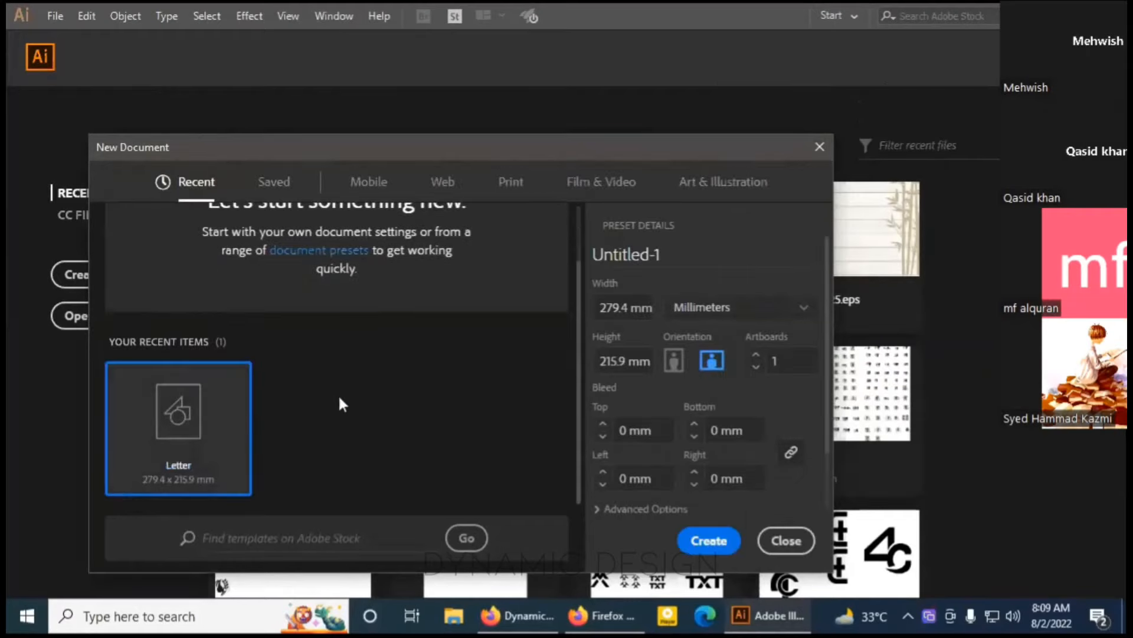
{"action": "scroll", "coordinate": [339, 394], "scroll_direction": "up", "scroll_amount": 1}
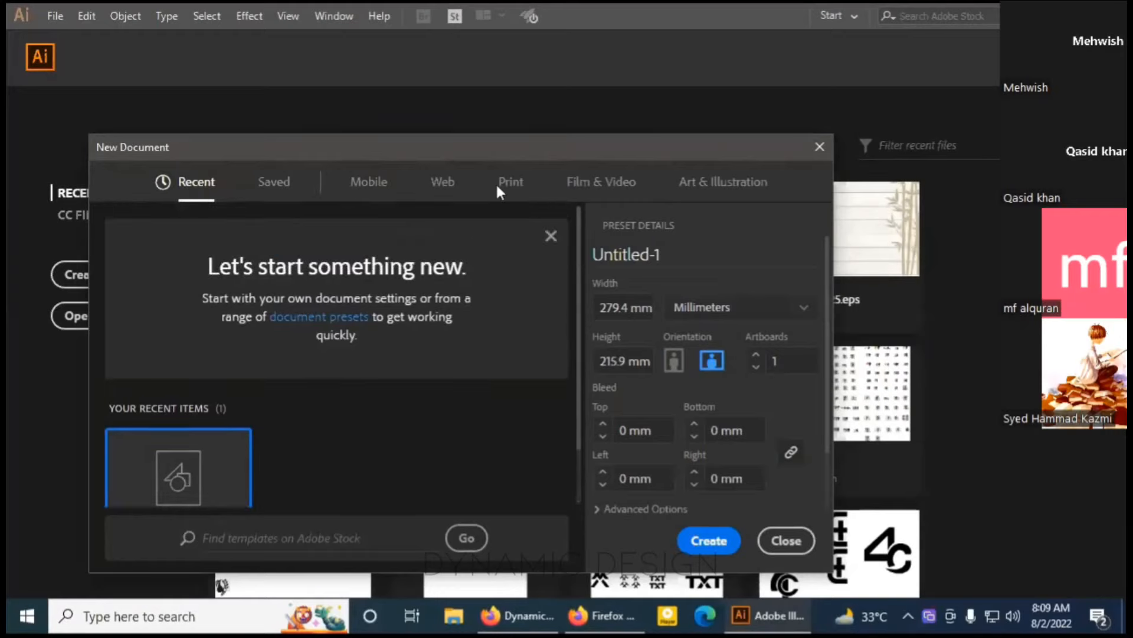
{"action": "left_click", "coordinate": [511, 183]}
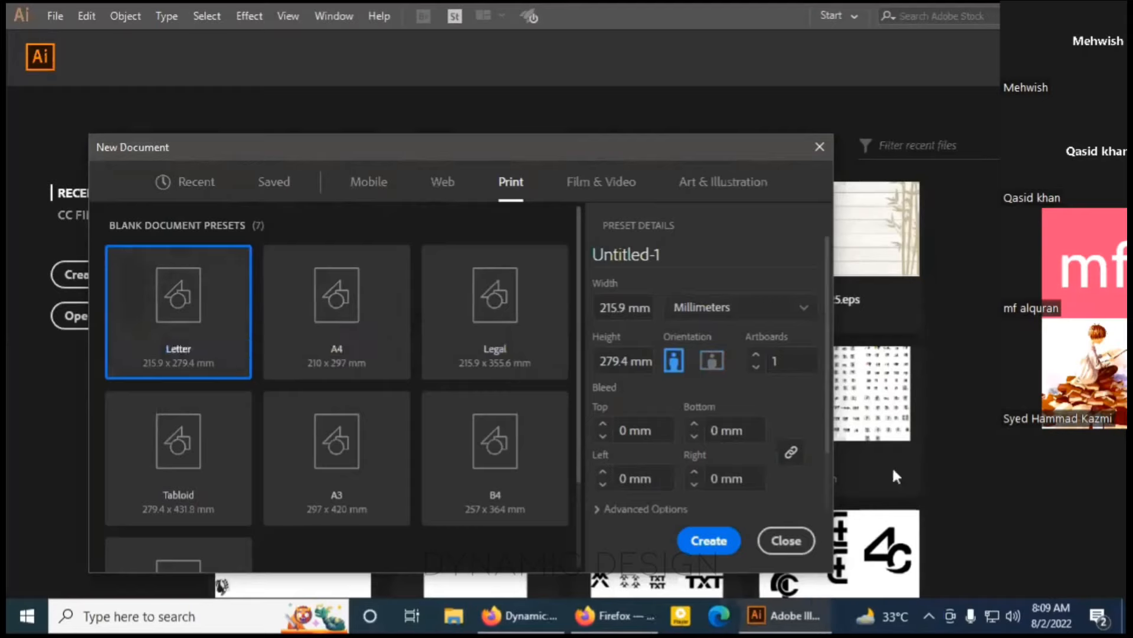
{"action": "left_click", "coordinate": [713, 365]}
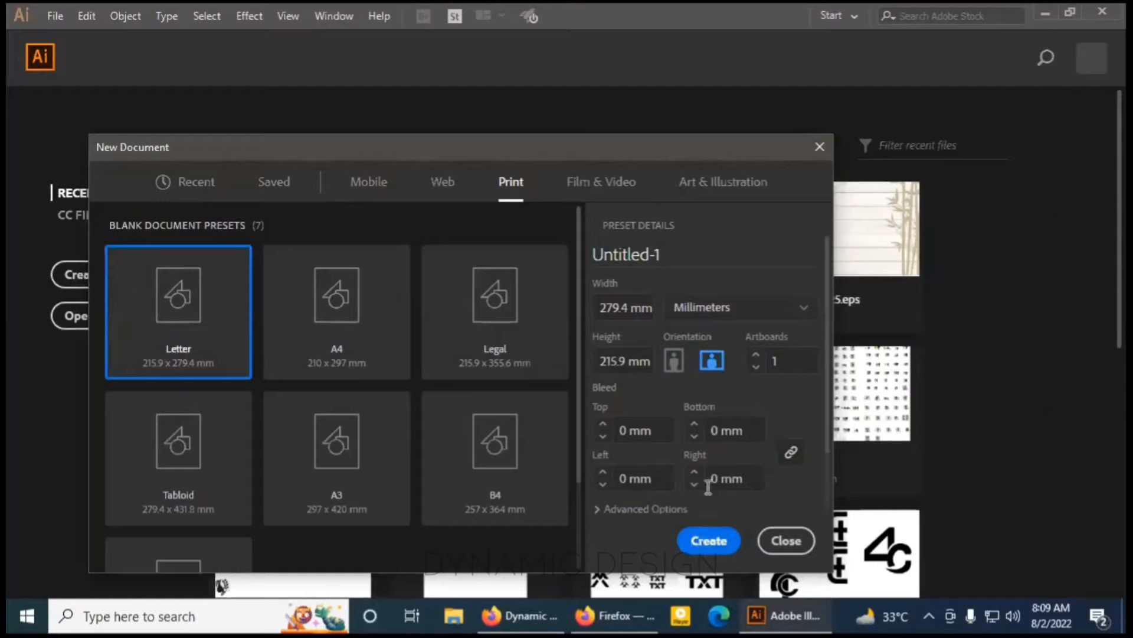
Set the new document's color mode to RGB Color in the advanced options and create the document.
{"action": "left_click", "coordinate": [664, 510]}
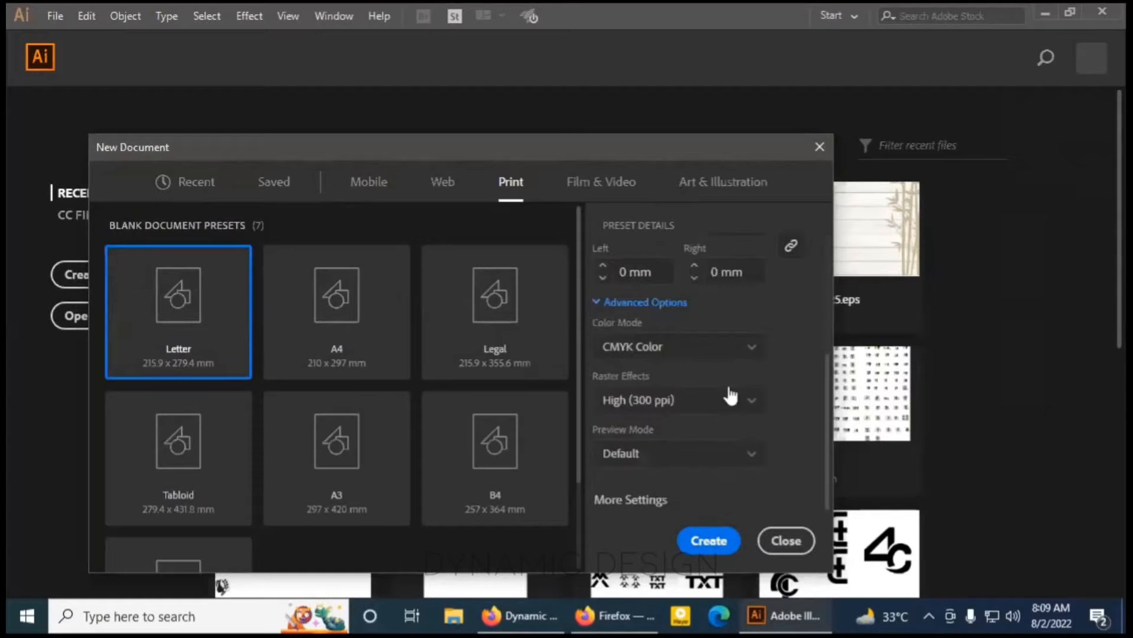
{"action": "left_click", "coordinate": [752, 353]}
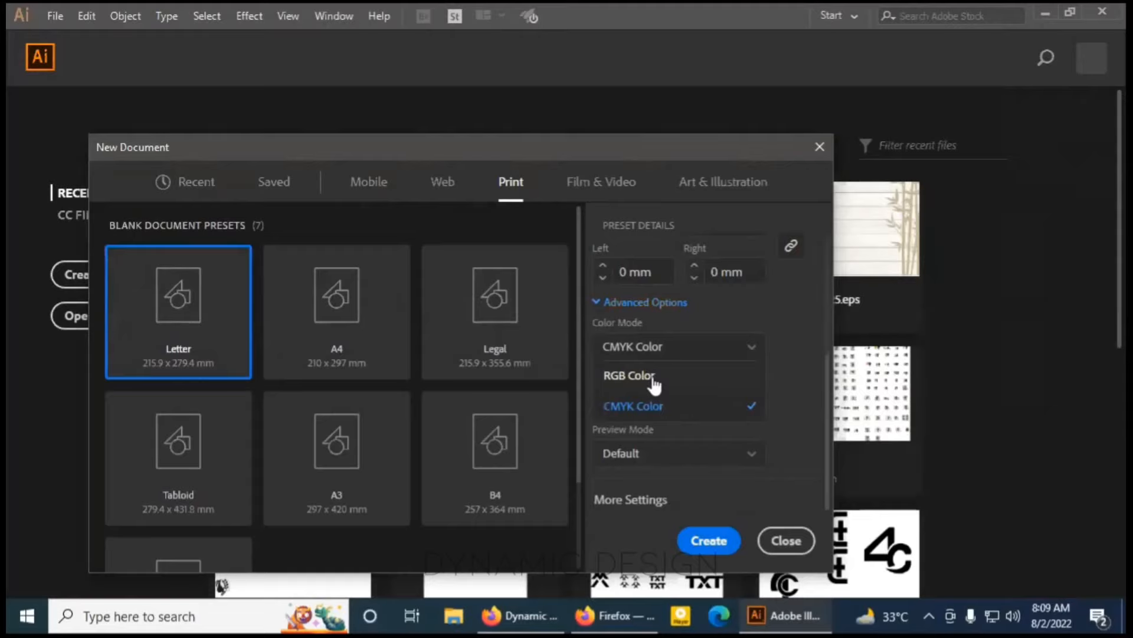
{"action": "left_click", "coordinate": [653, 378]}
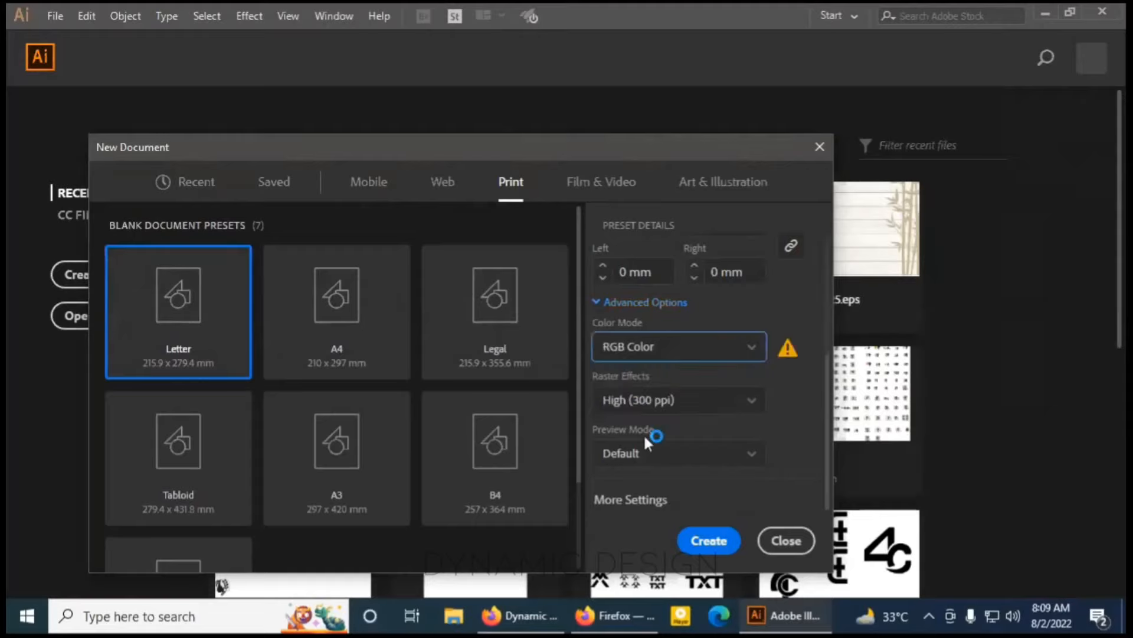
{"action": "left_click", "coordinate": [723, 542]}
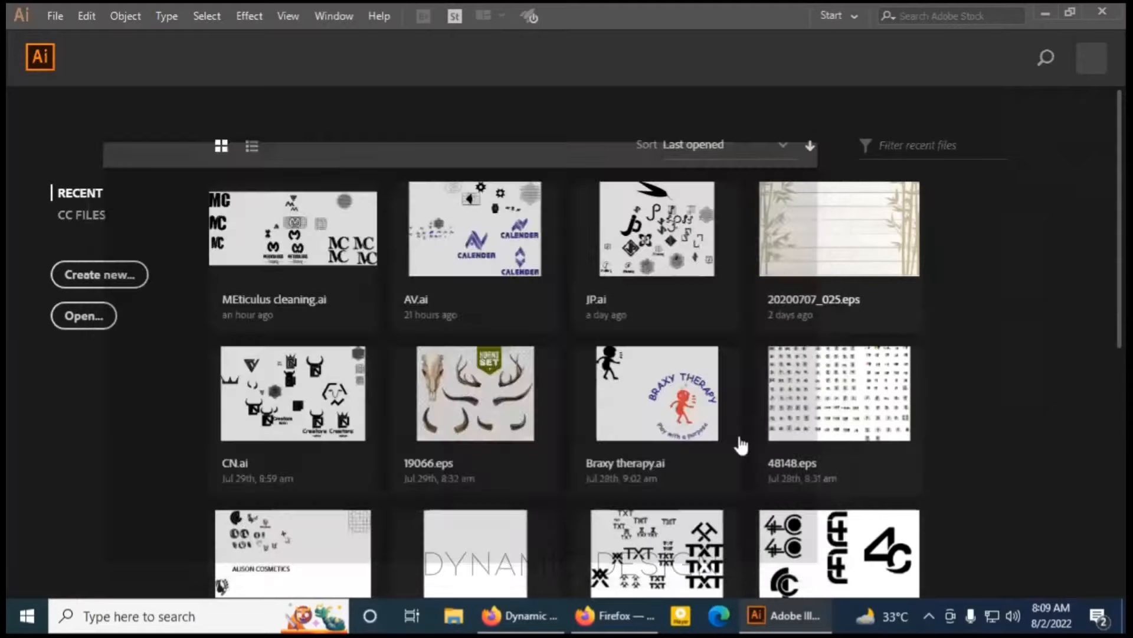
{"action": "mouse_move", "coordinate": [616, 616]}
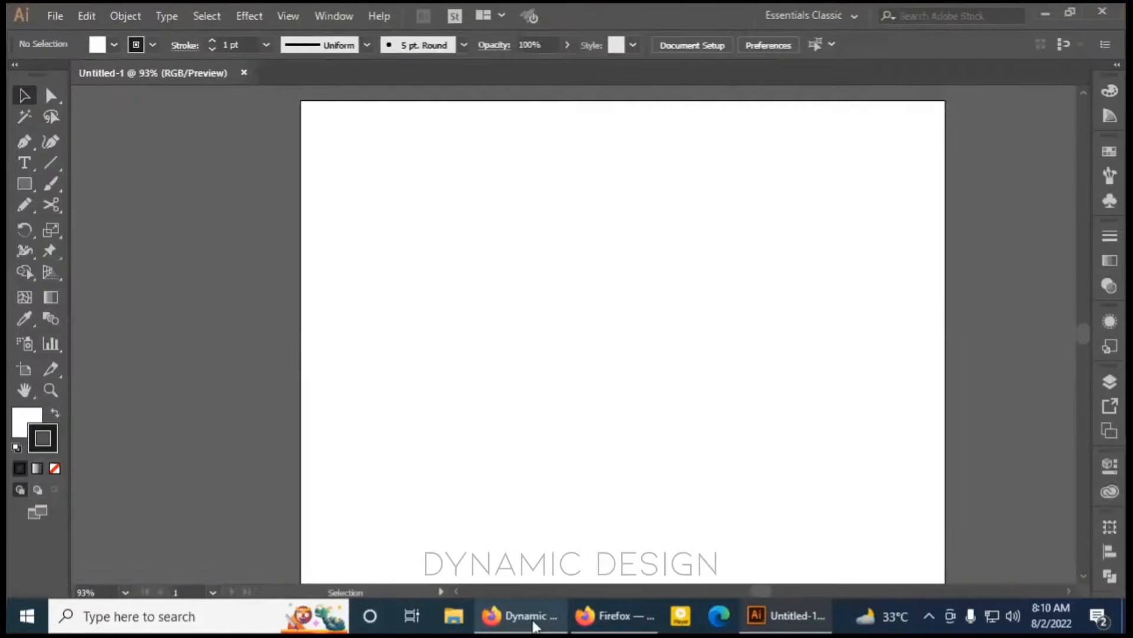
{"action": "left_click", "coordinate": [534, 625]}
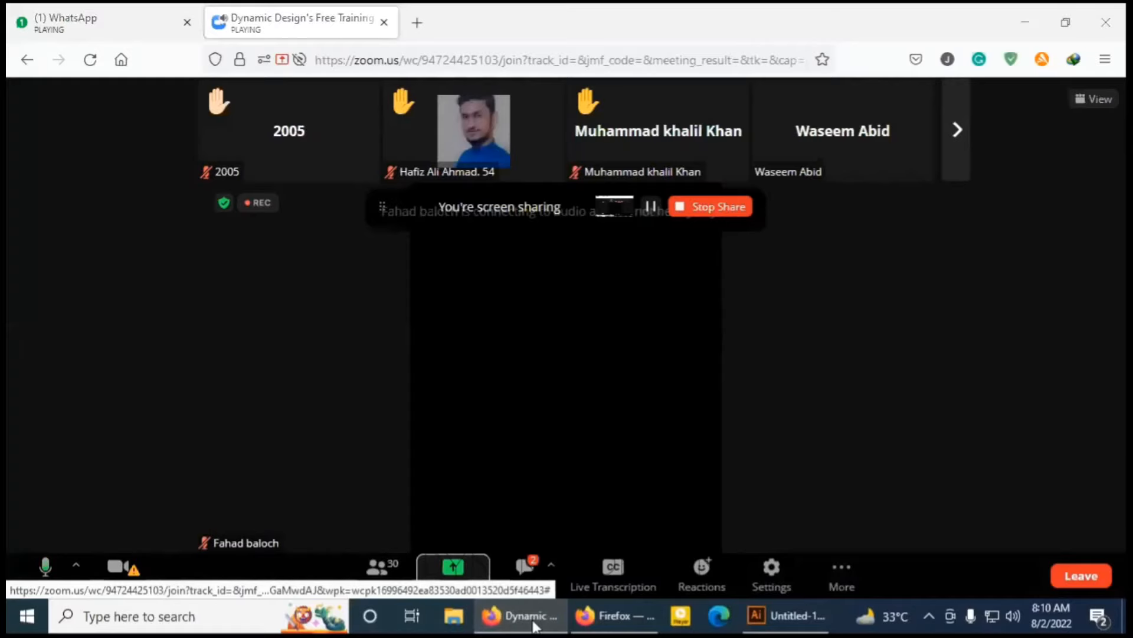
{"action": "left_click", "coordinate": [534, 625]}
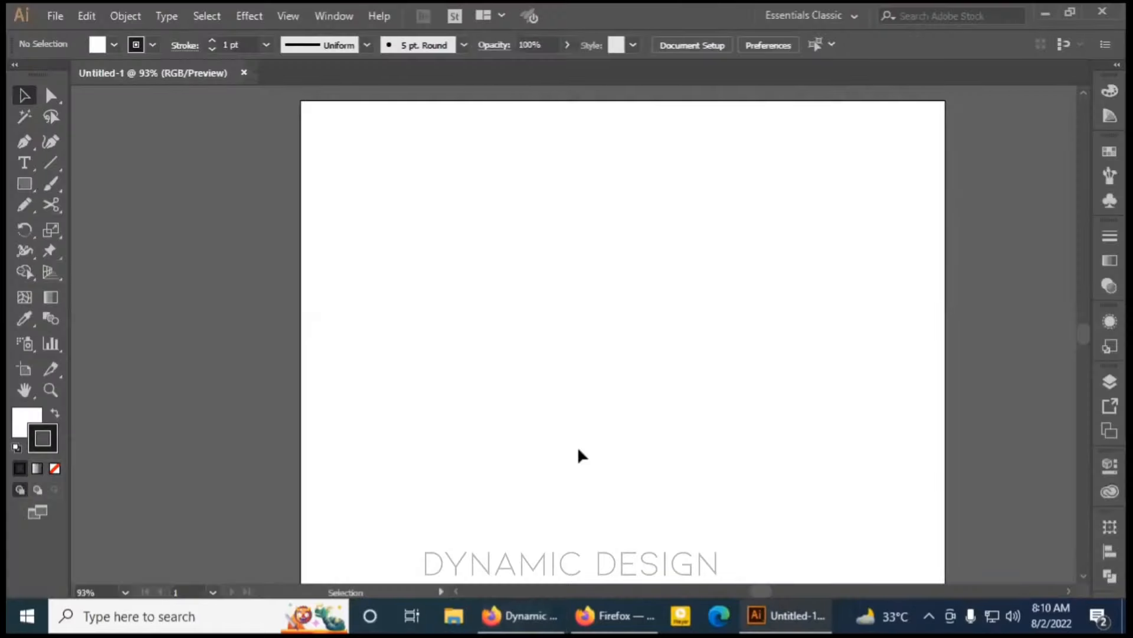
Try the Essentials workspace with the artboard fitted in the window and return to the Essentials Classic workspace.
{"action": "key", "text": "ctrl+0"}
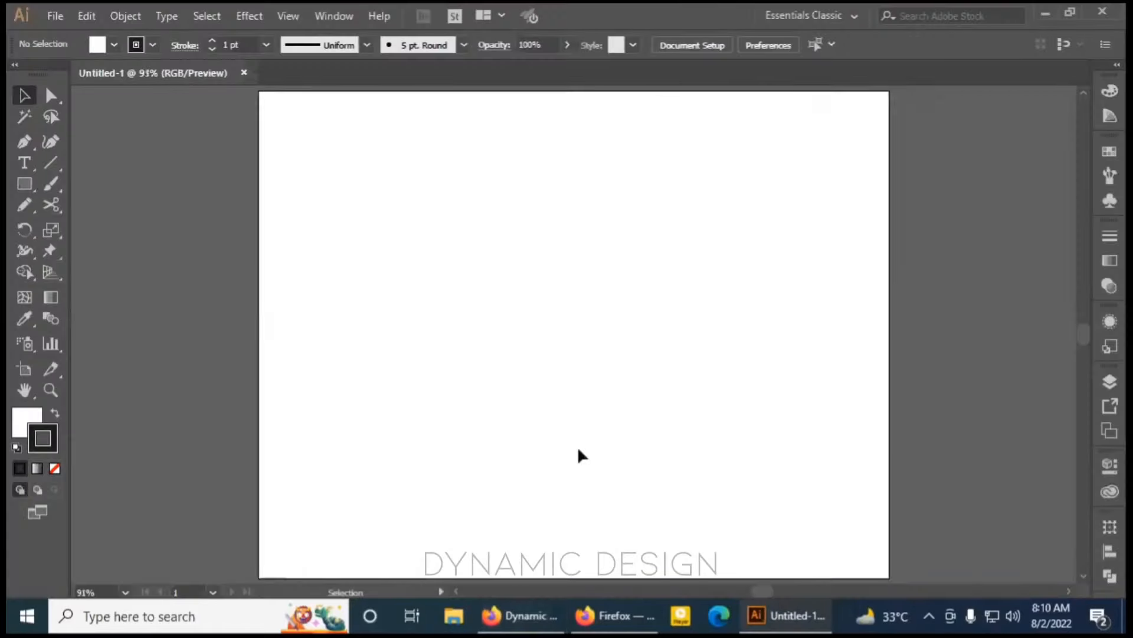
{"action": "left_click", "coordinate": [844, 16]}
{"action": "left_click", "coordinate": [865, 59]}
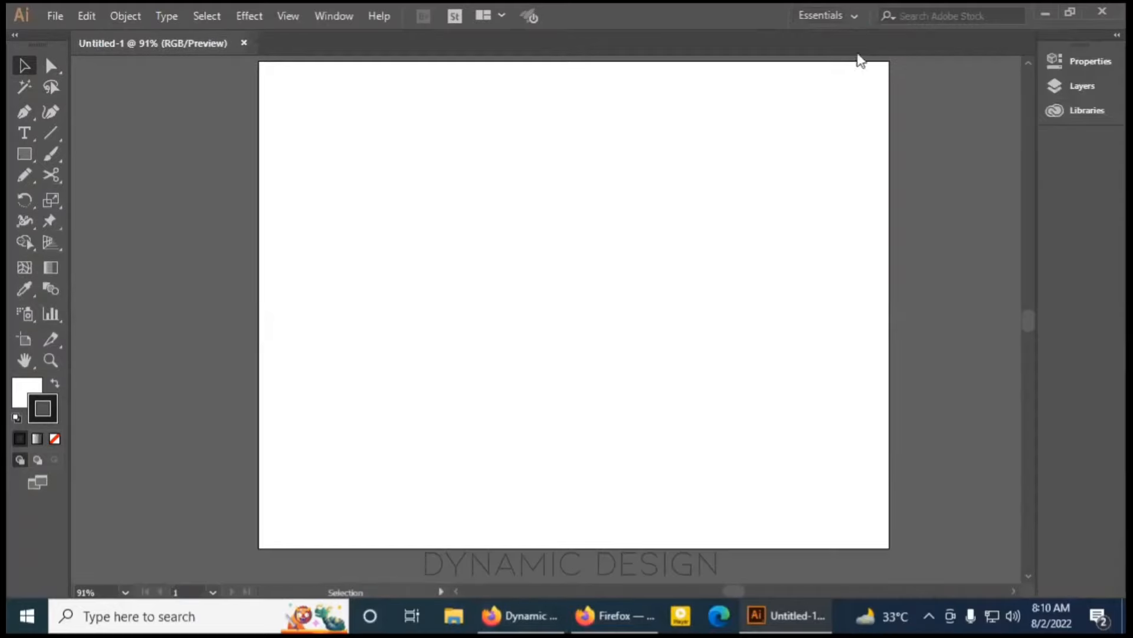
{"action": "key", "text": "ctrl+0"}
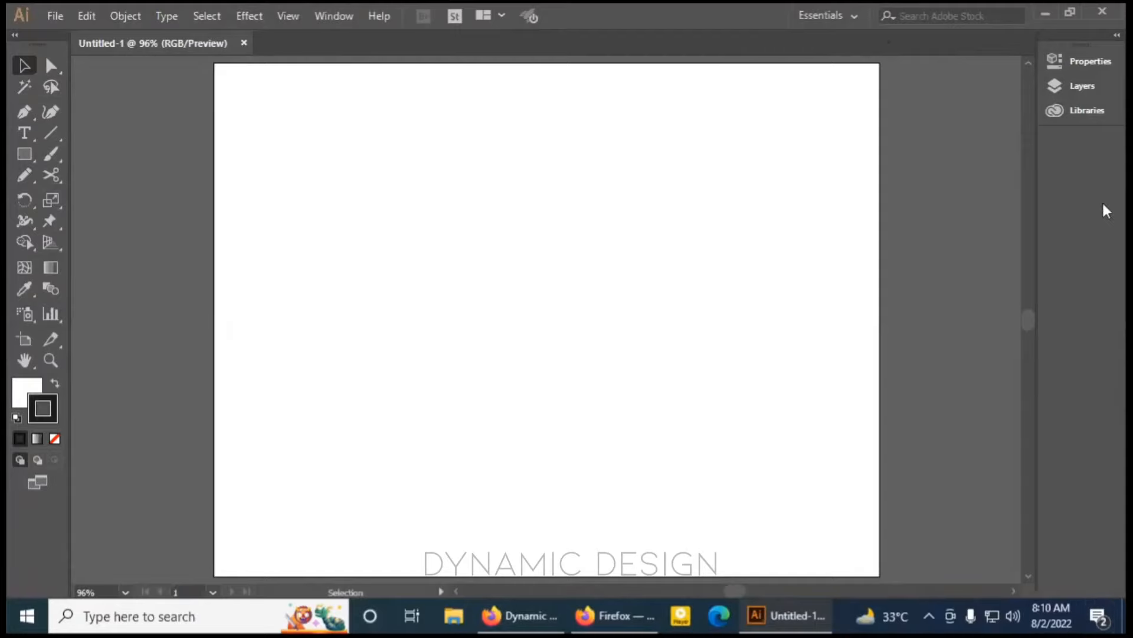
{"action": "left_click", "coordinate": [857, 18]}
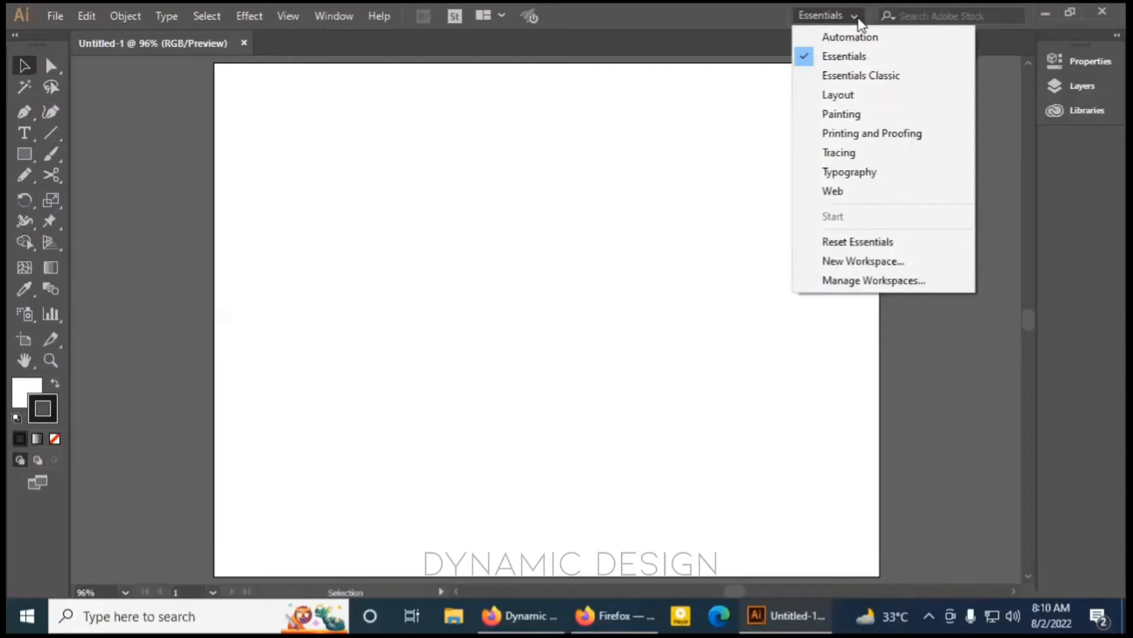
{"action": "left_click", "coordinate": [828, 81]}
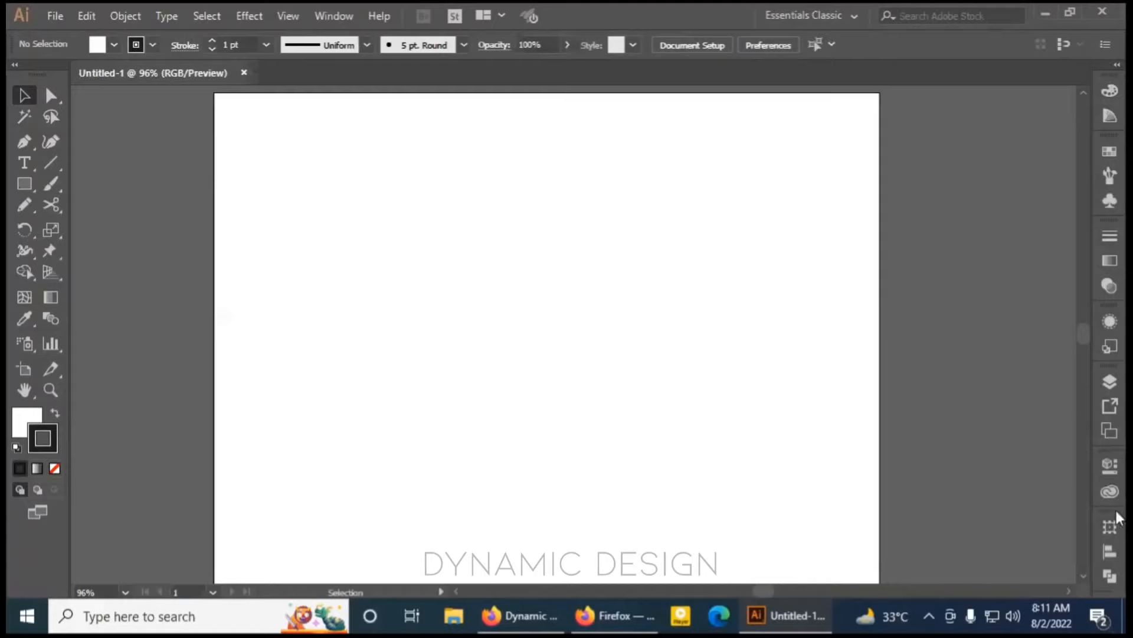
Undock the Transform, Align and Pathfinder panel group, expand and collapse it, and close it.
{"action": "left_click_drag", "start_coordinate": [1118, 518], "coordinate": [779, 298]}
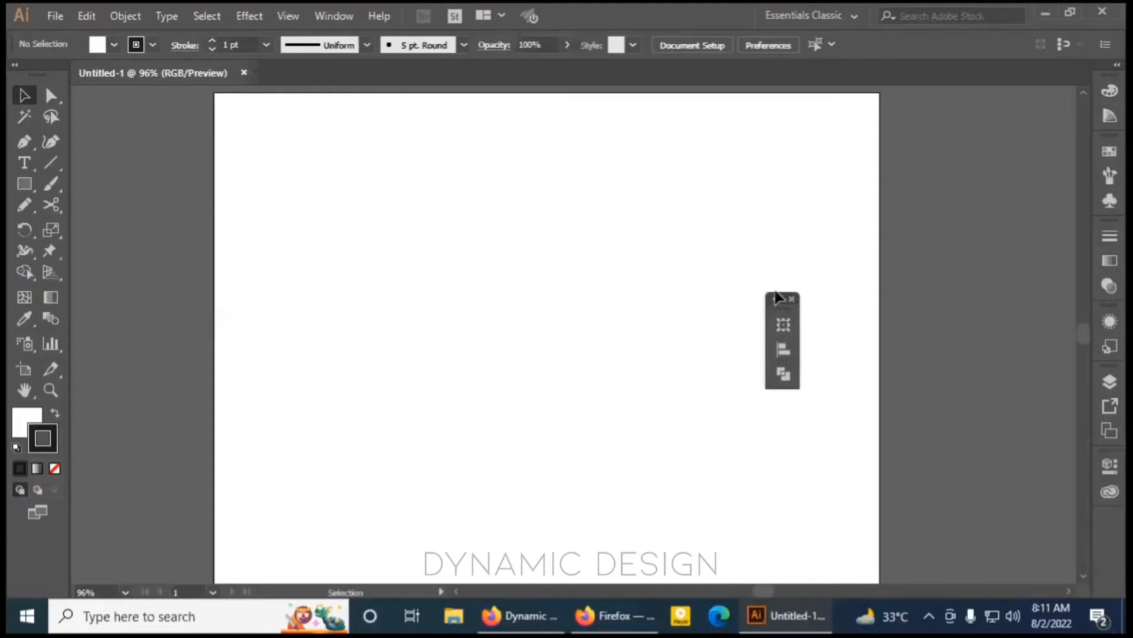
{"action": "left_click", "coordinate": [778, 298]}
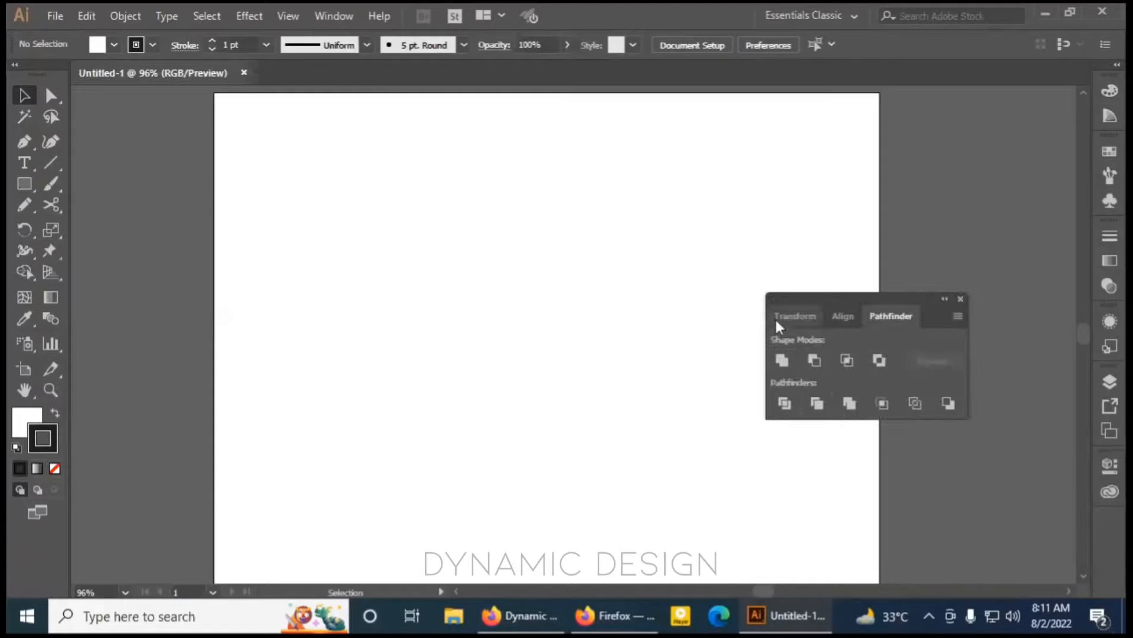
{"action": "double_click", "coordinate": [945, 312]}
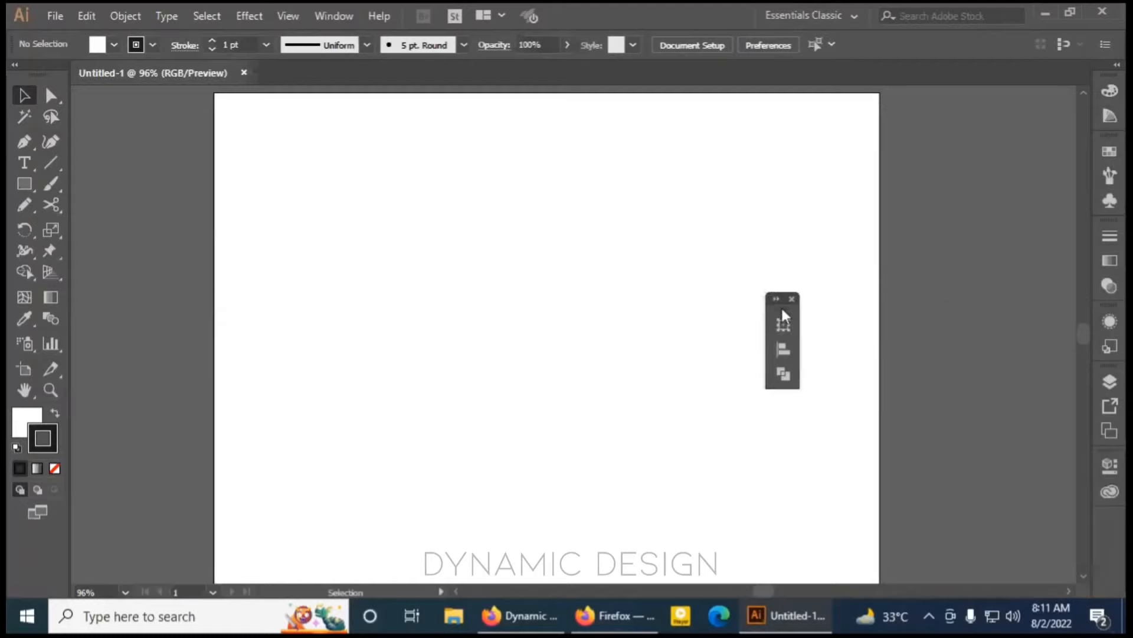
{"action": "left_click_drag", "start_coordinate": [785, 318], "coordinate": [879, 371]}
{"action": "left_click", "coordinate": [878, 366]}
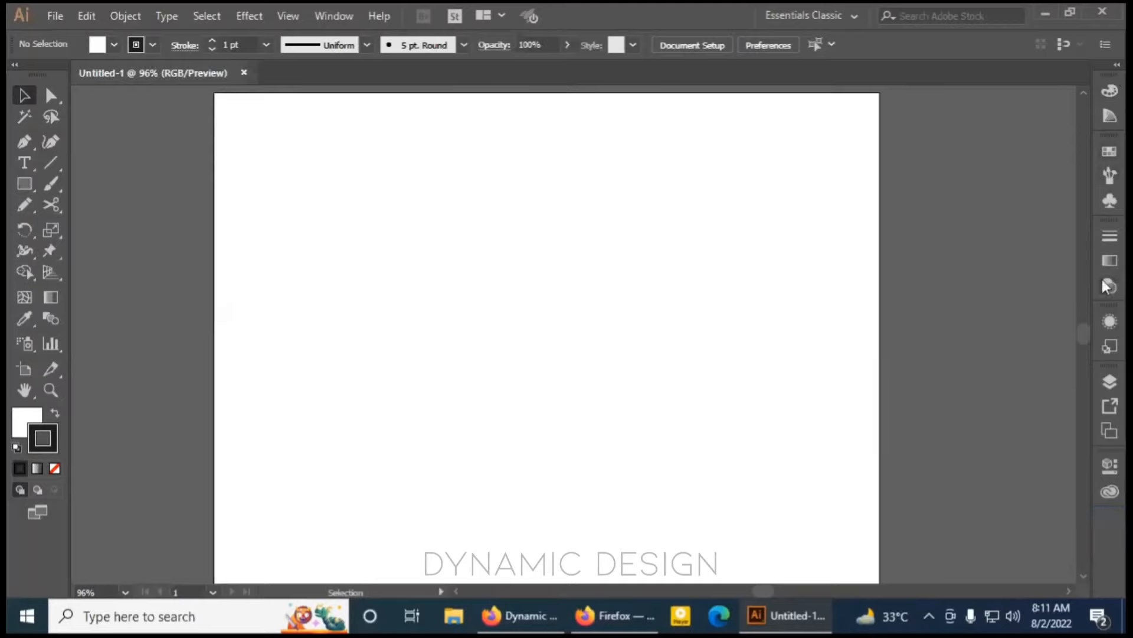
Dock the Properties and Libraries panel group as its own column and move it back to the end of the icon dock.
{"action": "left_click", "coordinate": [1112, 469]}
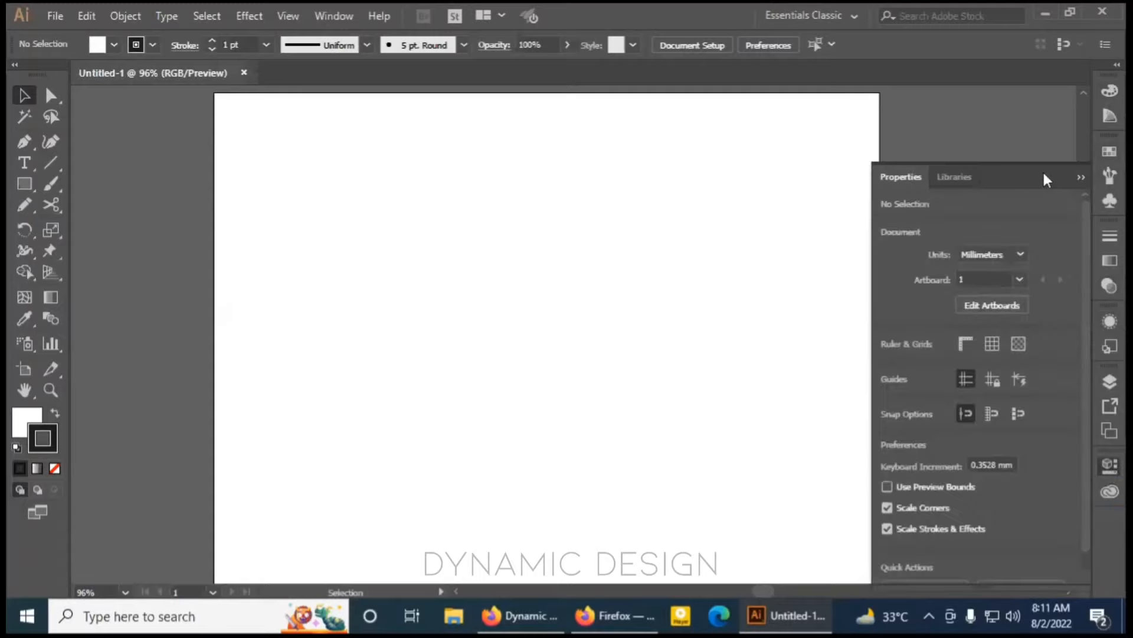
{"action": "left_click_drag", "start_coordinate": [1044, 173], "coordinate": [885, 173]}
{"action": "left_click_drag", "start_coordinate": [1112, 458], "coordinate": [852, 298]}
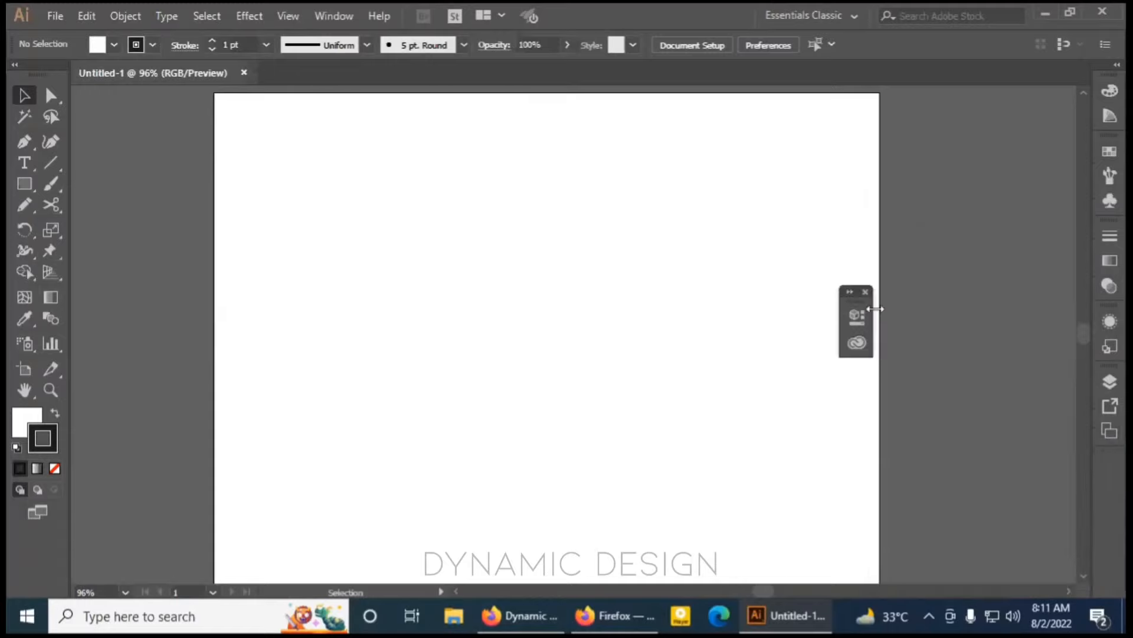
{"action": "double_click", "coordinate": [852, 298]}
{"action": "left_click_drag", "start_coordinate": [948, 296], "coordinate": [1124, 88]}
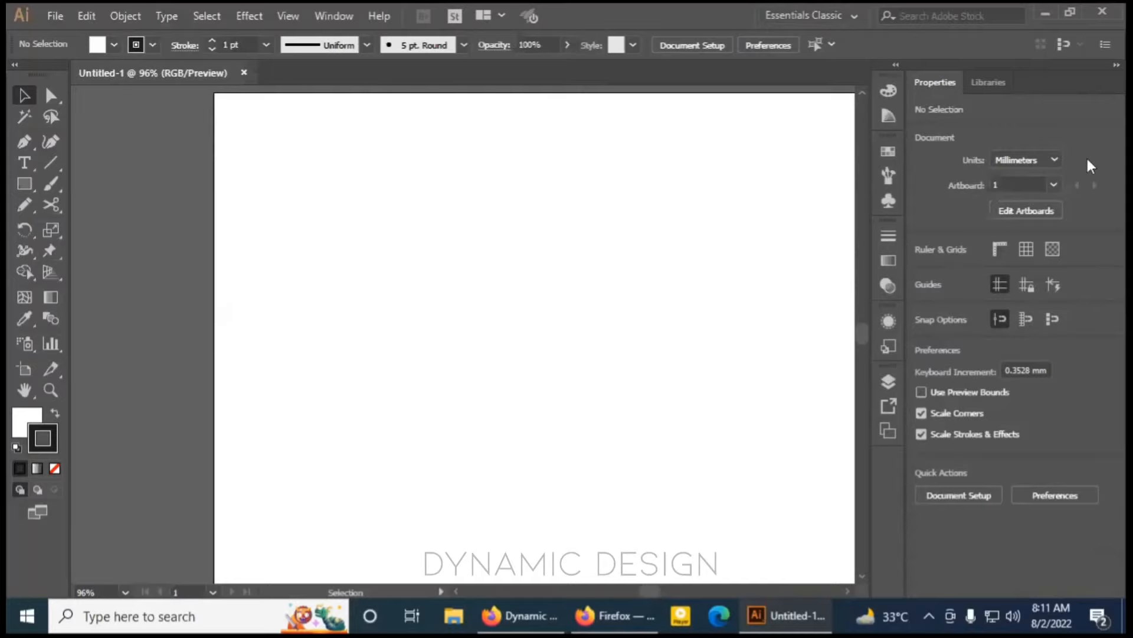
{"action": "left_click", "coordinate": [1116, 66]}
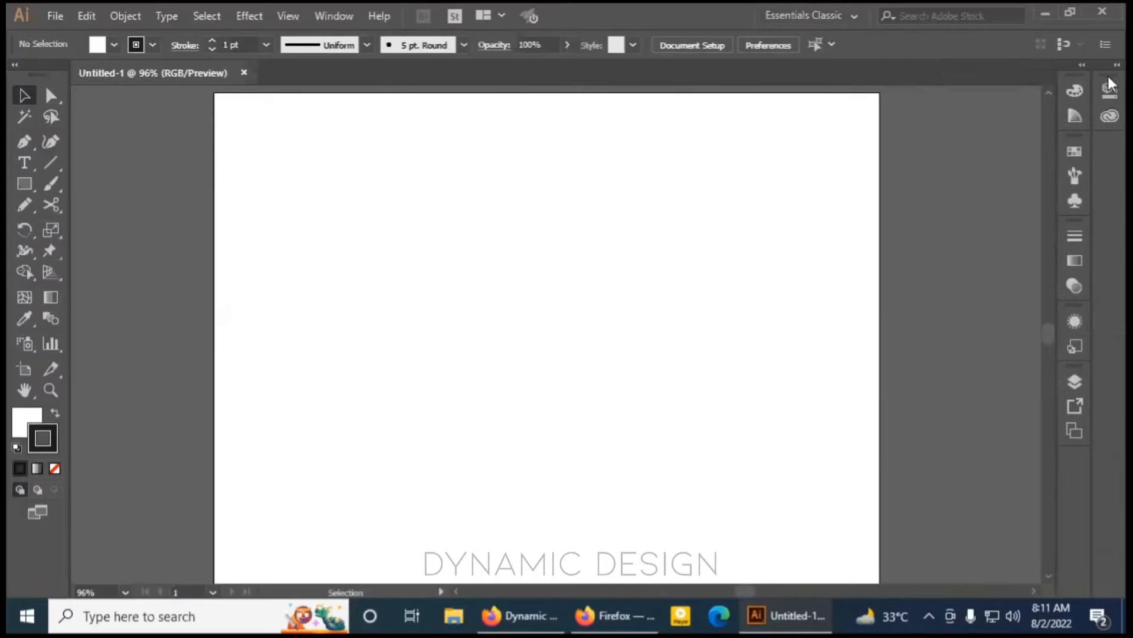
{"action": "left_click_drag", "start_coordinate": [1042, 81], "coordinate": [1113, 470]}
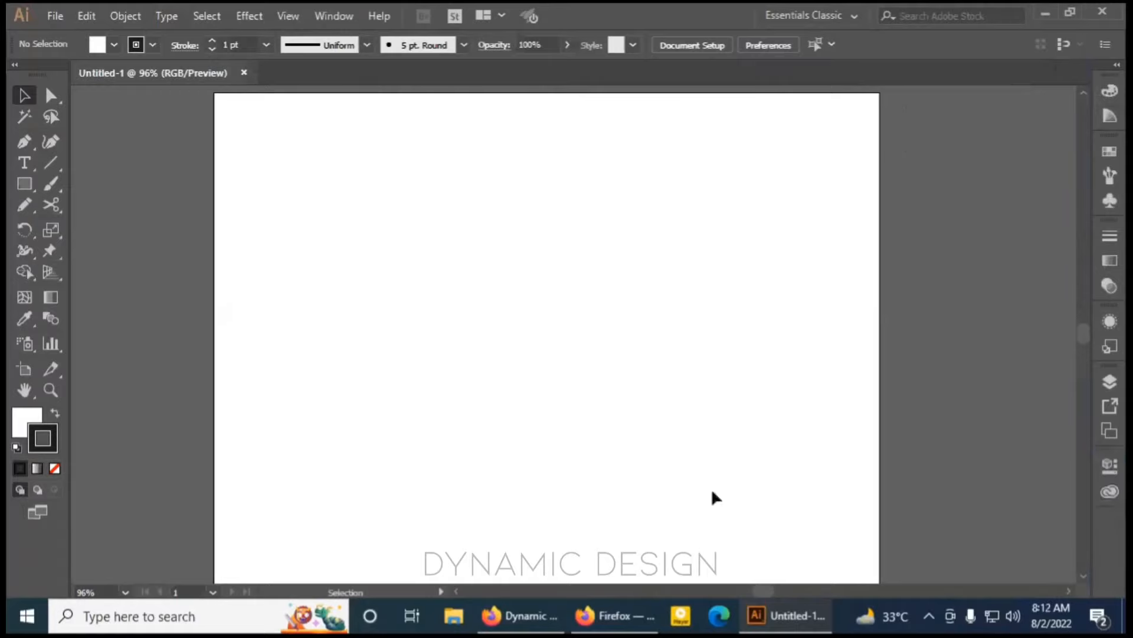
Reopen the Pathfinder panel and dock its collapsed group with Transform and Align below the Properties and Libraries icons.
{"action": "left_click", "coordinate": [334, 17]}
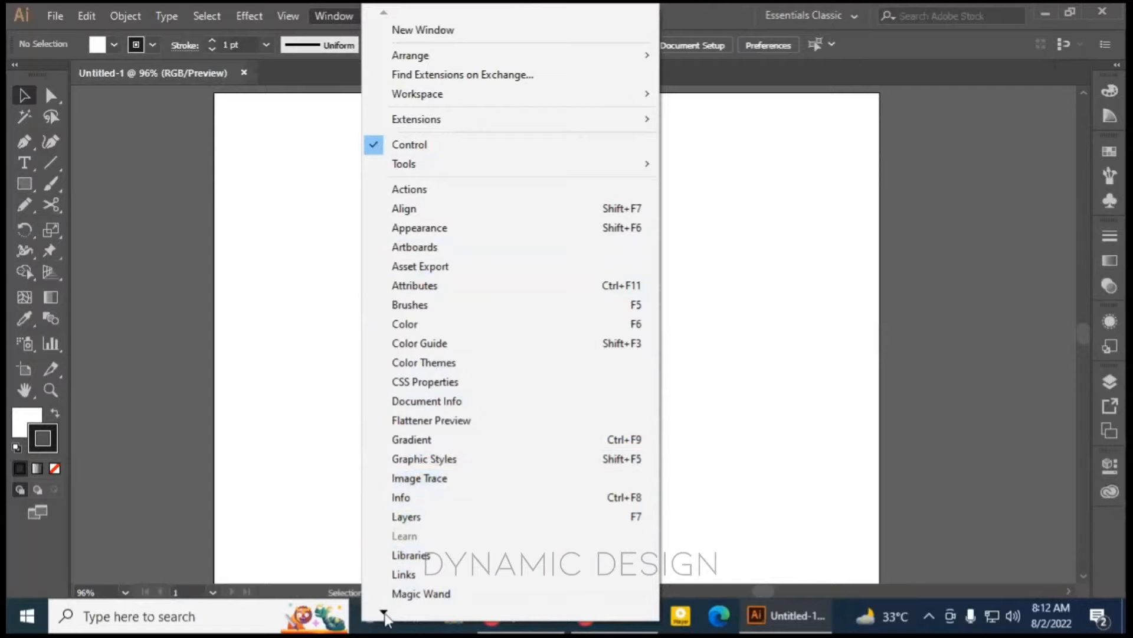
{"action": "mouse_move", "coordinate": [384, 613]}
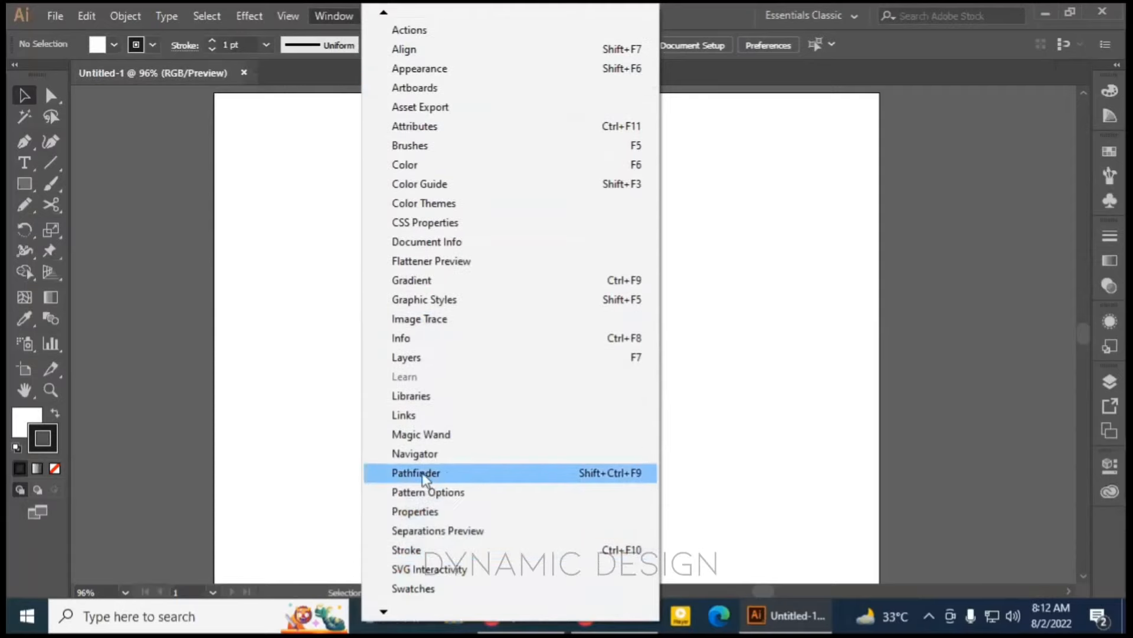
{"action": "left_click", "coordinate": [418, 473]}
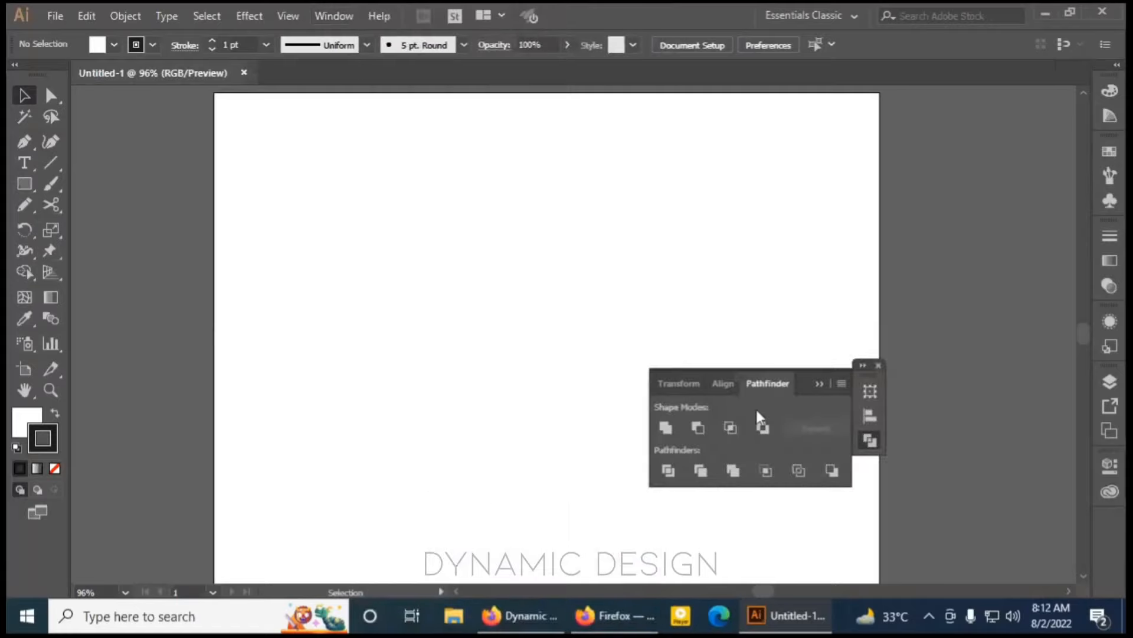
{"action": "left_click", "coordinate": [820, 383]}
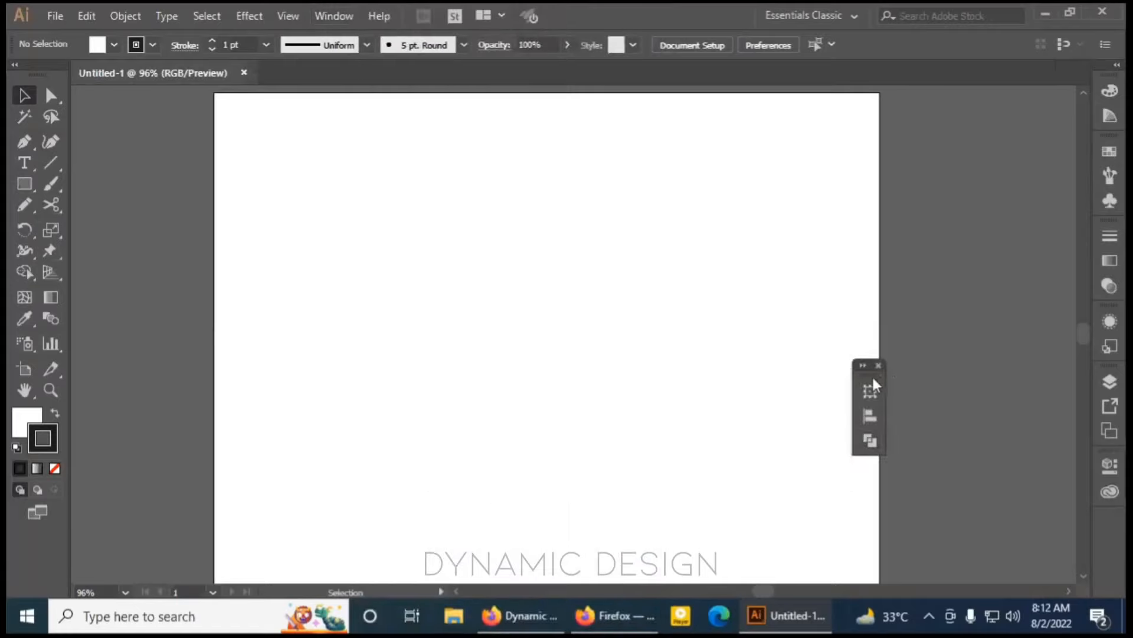
{"action": "left_click_drag", "start_coordinate": [873, 377], "coordinate": [1121, 538]}
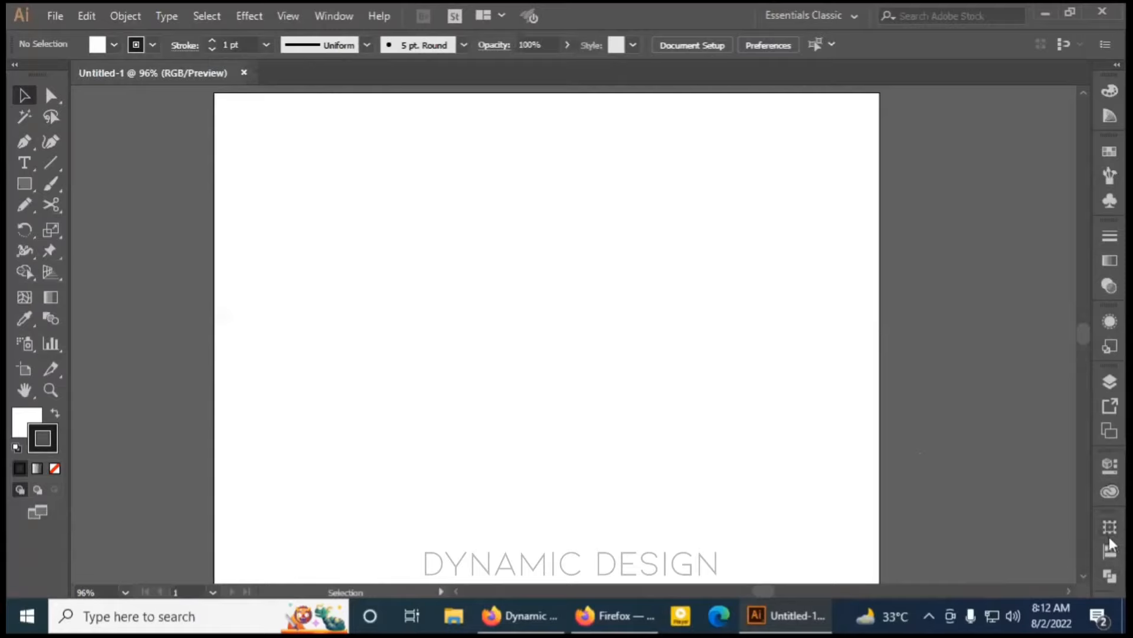
{"action": "left_click", "coordinate": [323, 17]}
{"action": "scroll", "coordinate": [413, 566], "scroll_direction": "down", "scroll_amount": 2}
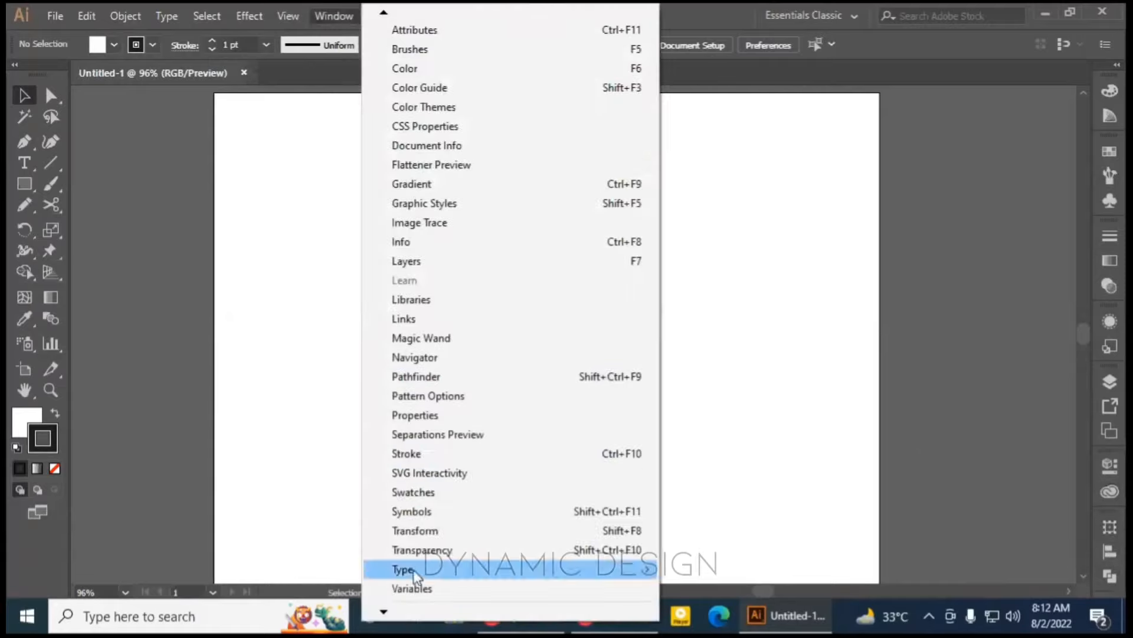
{"action": "left_click", "coordinate": [819, 367]}
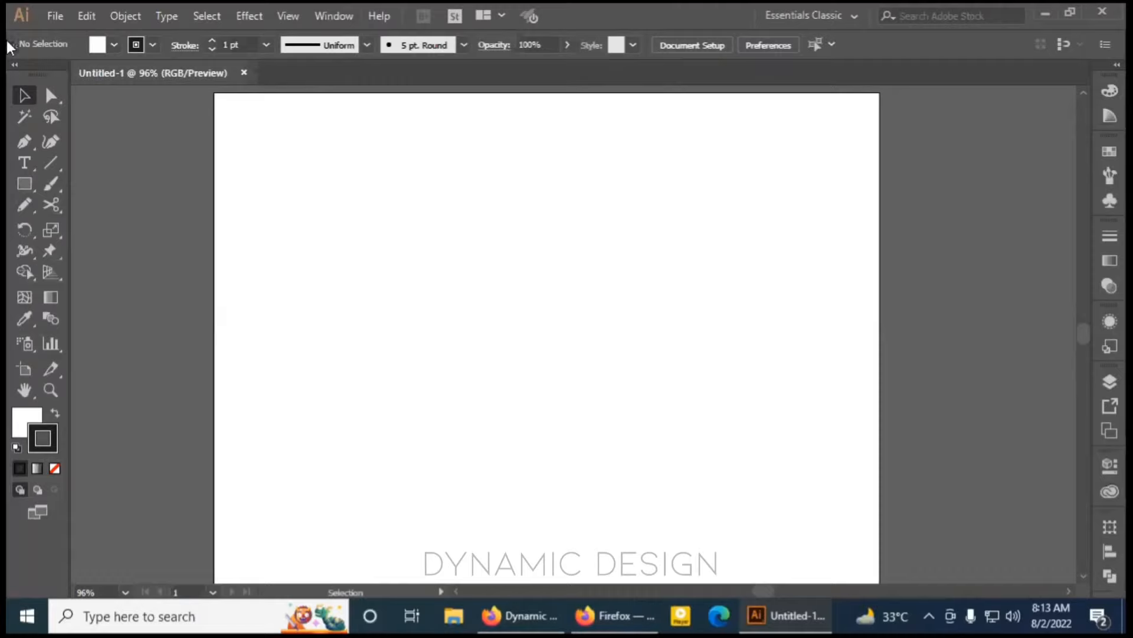
{"action": "left_click", "coordinate": [51, 18]}
{"action": "key", "text": "Escape"}
{"action": "left_click", "coordinate": [126, 16]}
{"action": "left_click", "coordinate": [104, 218]}
Draw a wide rectangle in the upper-left part of the artboard with the Rectangle tool.
{"action": "key", "text": "m"}
{"action": "mouse_move", "coordinate": [336, 190]}
{"action": "left_mouse_down"}
{"action": "mouse_move", "coordinate": [443, 245]}
{"action": "mouse_move", "coordinate": [544, 321]}
{"action": "left_mouse_up"}
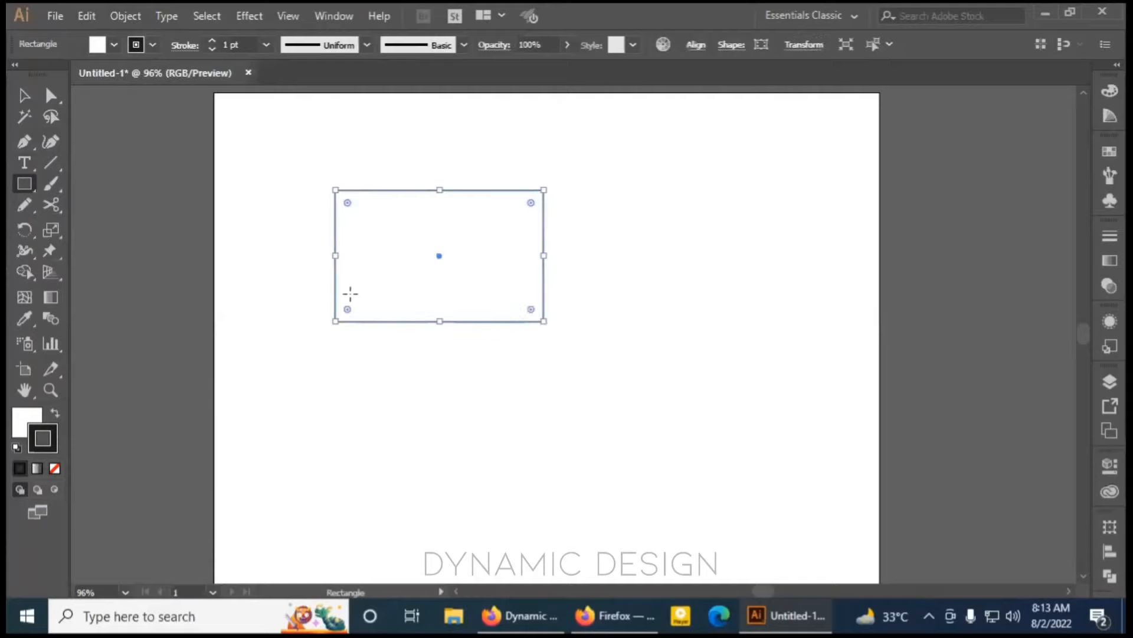
Swap the rectangle's fill and stroke so its fill is black, and move it closer to the artboard's upper-left corner.
{"action": "key", "text": "shift+x"}
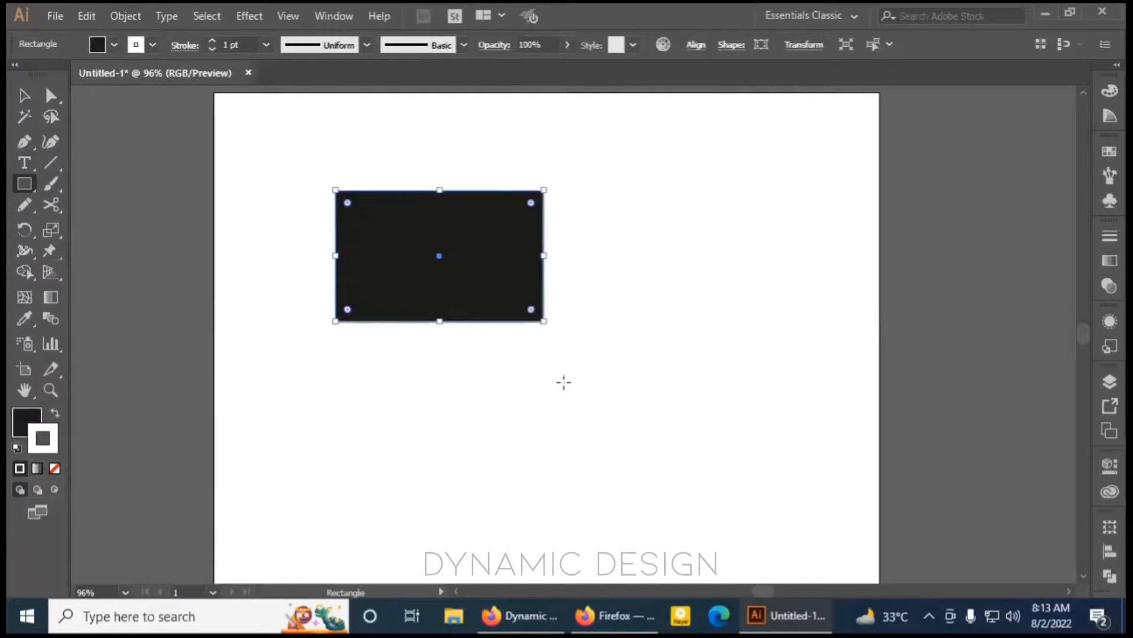
{"action": "key", "text": "v"}
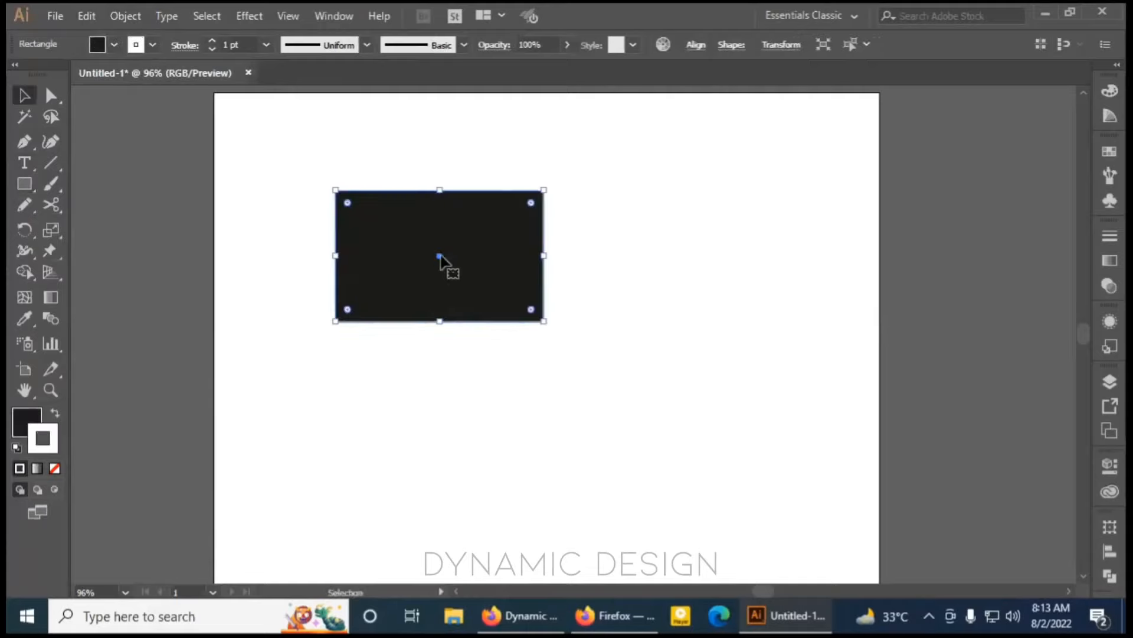
{"action": "left_click_drag", "start_coordinate": [439, 256], "coordinate": [375, 223]}
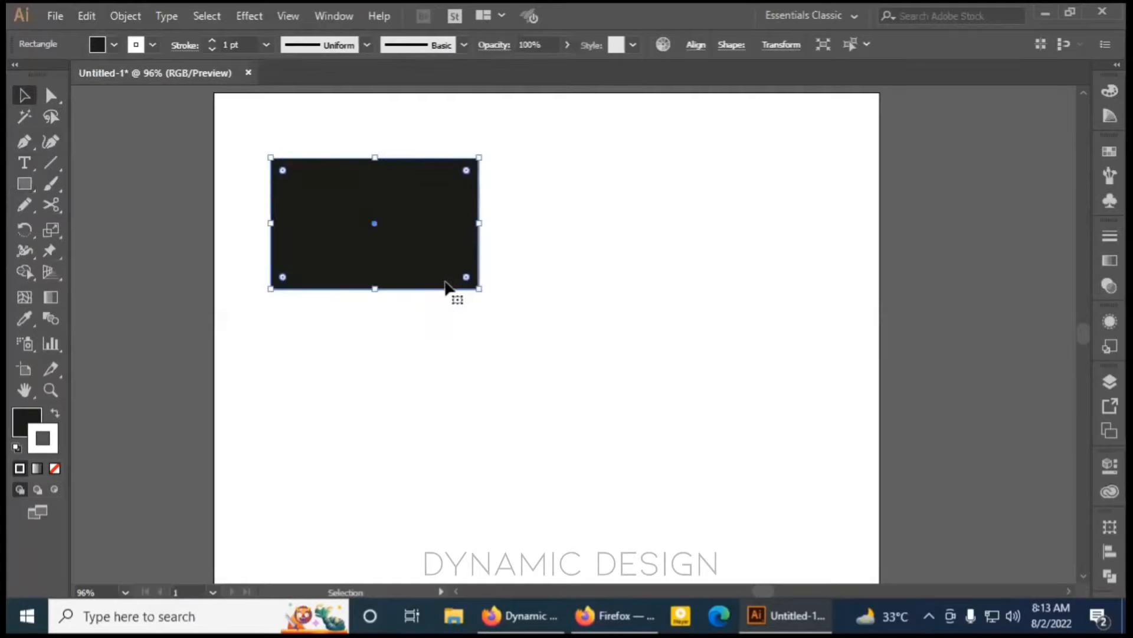
Draw a circle beside the rectangle with the Ellipse tool, move it slightly down and outward, and shrink it slightly around its centre.
{"action": "key", "text": "l"}
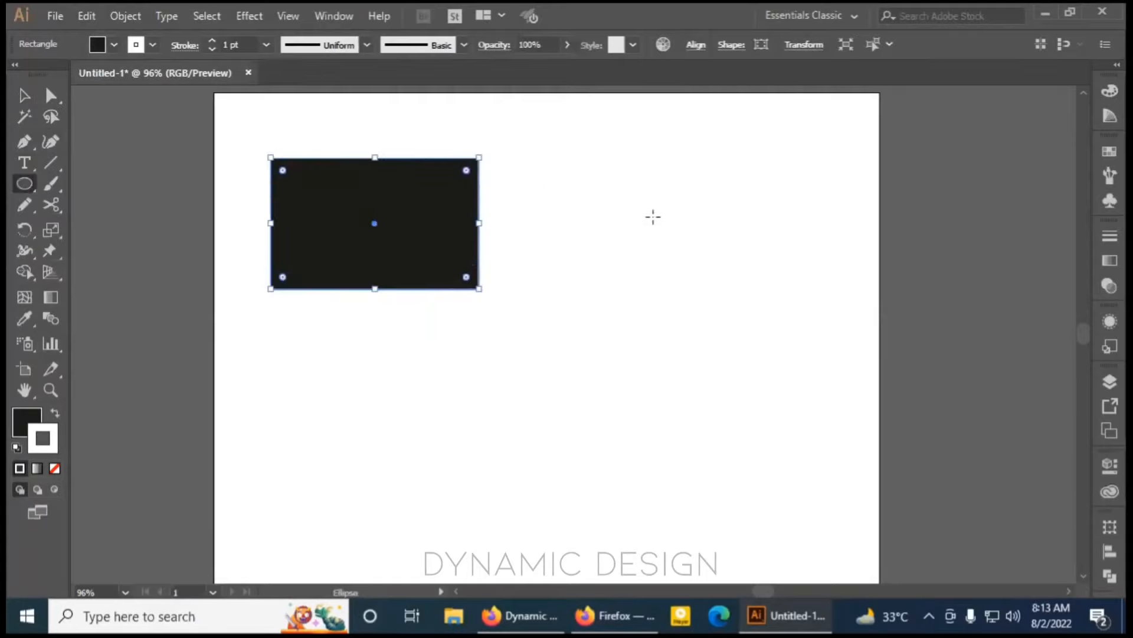
{"action": "left_click_drag", "start_coordinate": [661, 213], "coordinate": [761, 313]}
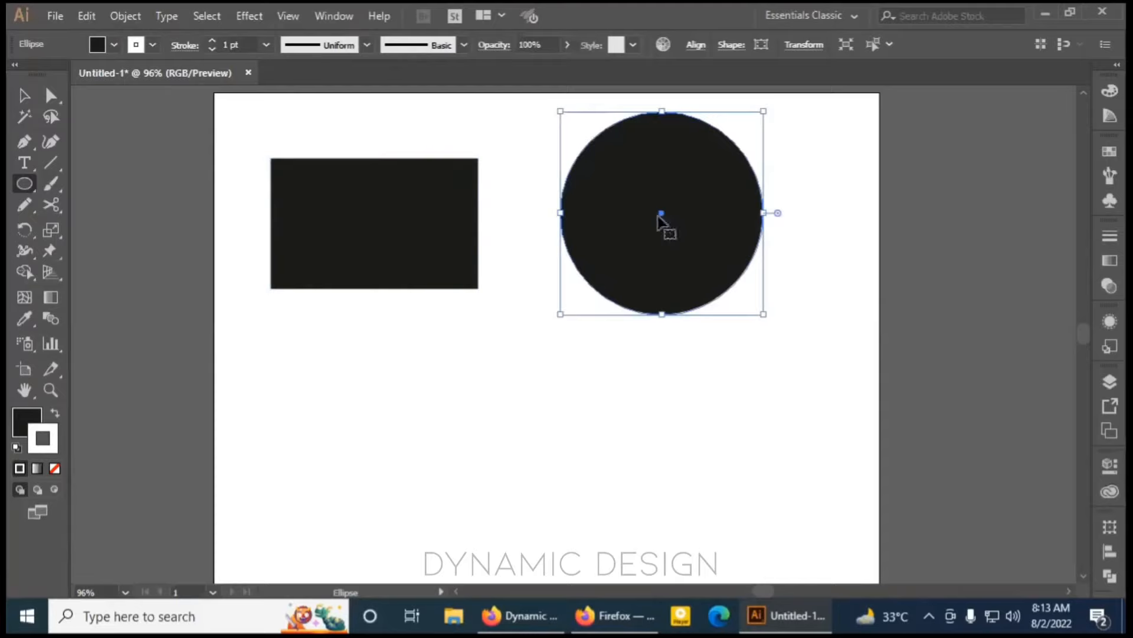
{"action": "left_click_drag", "start_coordinate": [662, 215], "coordinate": [697, 236]}
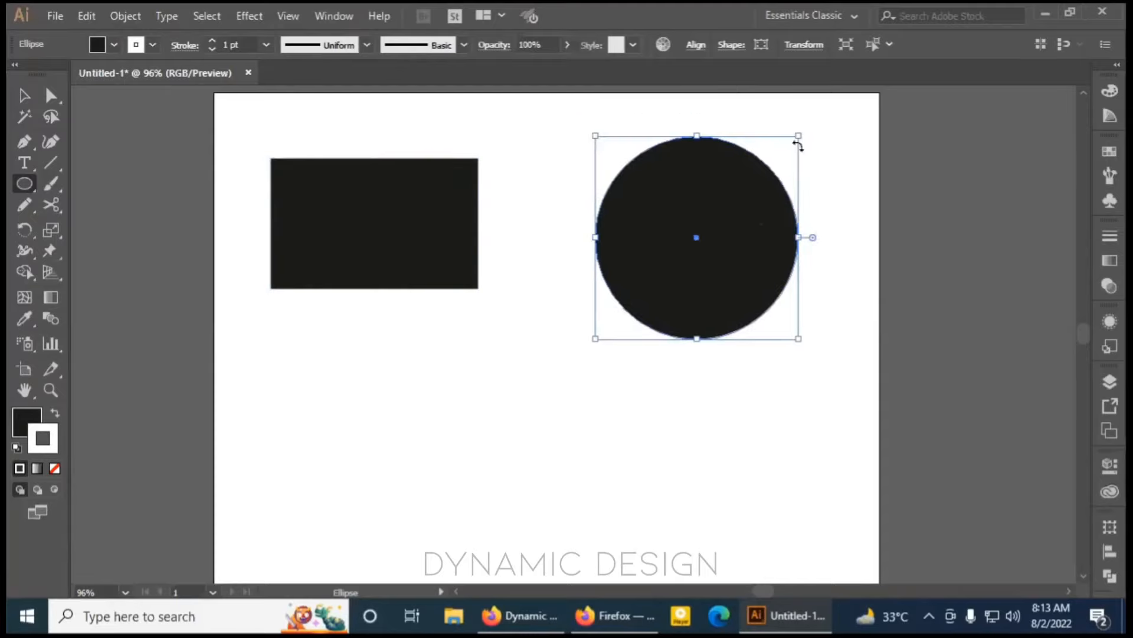
{"action": "left_click_drag", "start_coordinate": [798, 135], "coordinate": [785, 150]}
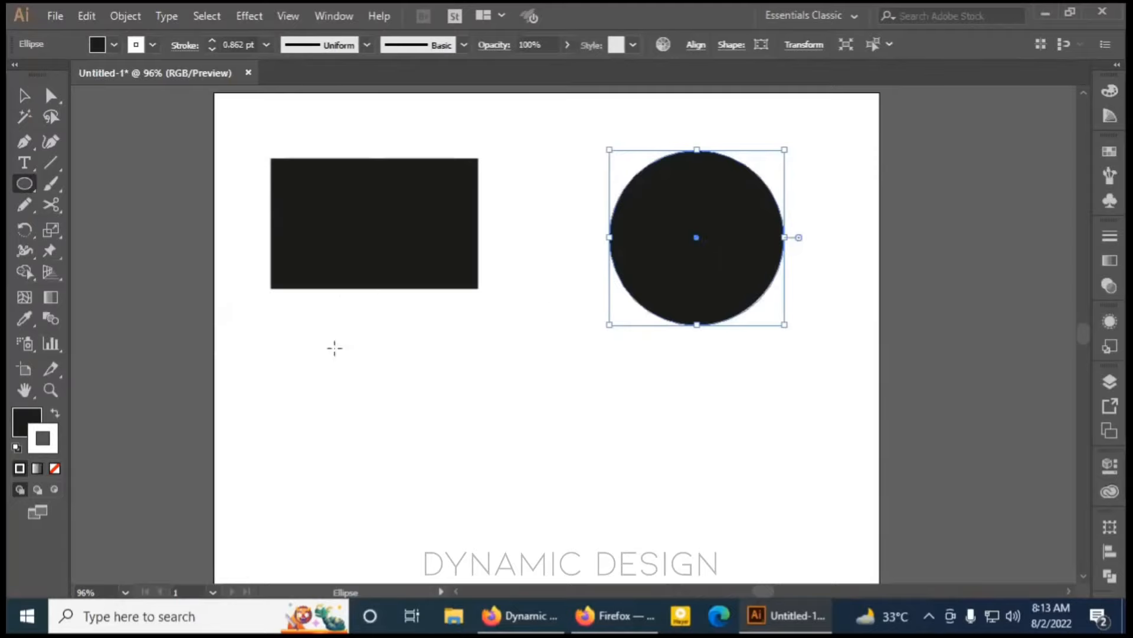
Draw a black square below the rectangle with the Rectangle tool and deselect it.
{"action": "key", "text": "m"}
{"action": "left_click_drag", "start_coordinate": [337, 356], "coordinate": [482, 499]}
{"action": "key", "text": "v"}
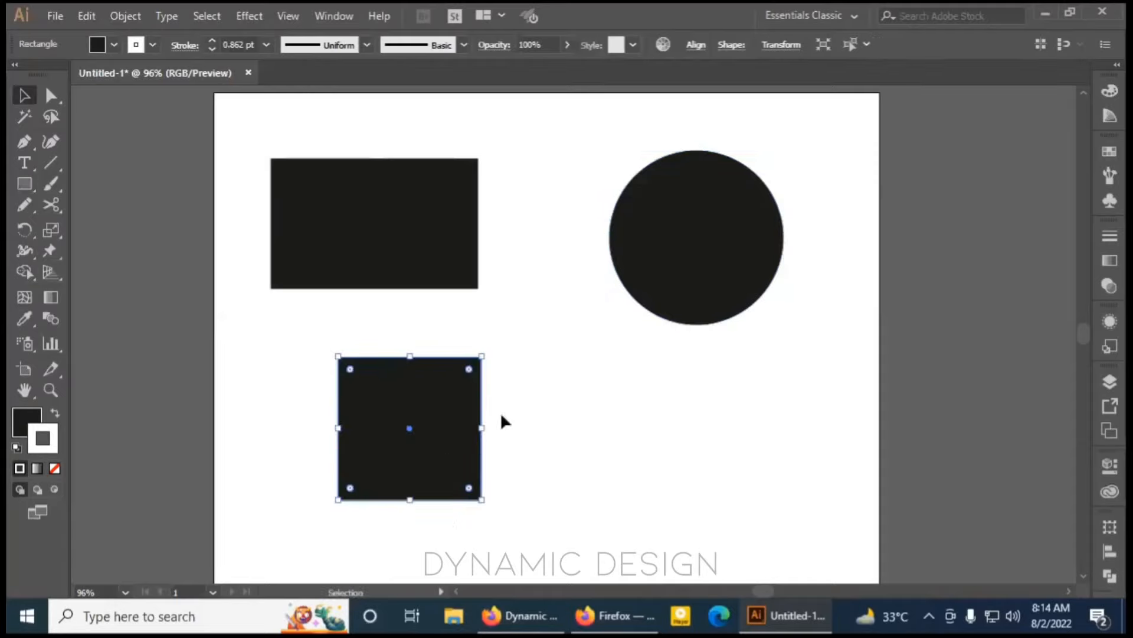
{"action": "left_click", "coordinate": [511, 380]}
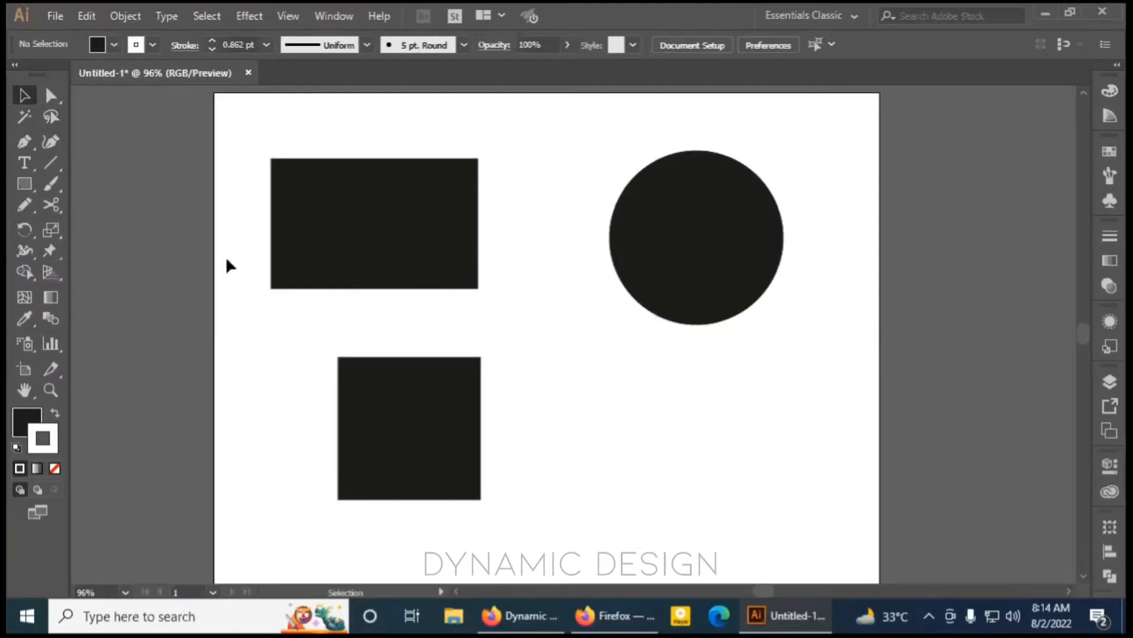
Try the Direct Selection tool, return to the Selection tool, and select the rectangle and the circle in turn.
{"action": "left_click", "coordinate": [53, 96]}
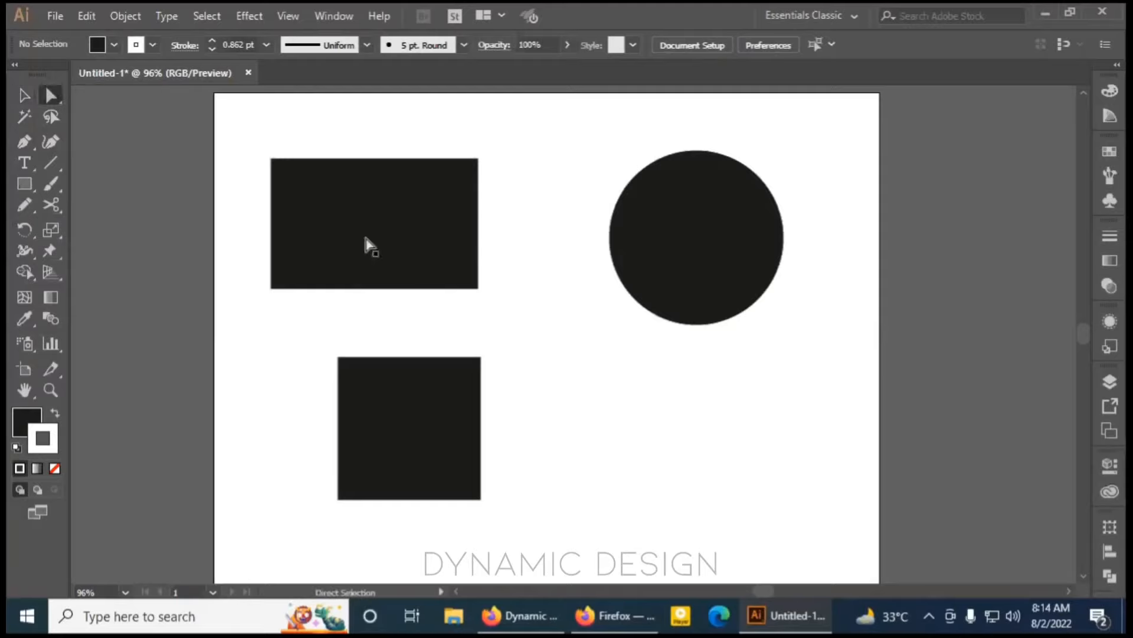
{"action": "key", "text": "v"}
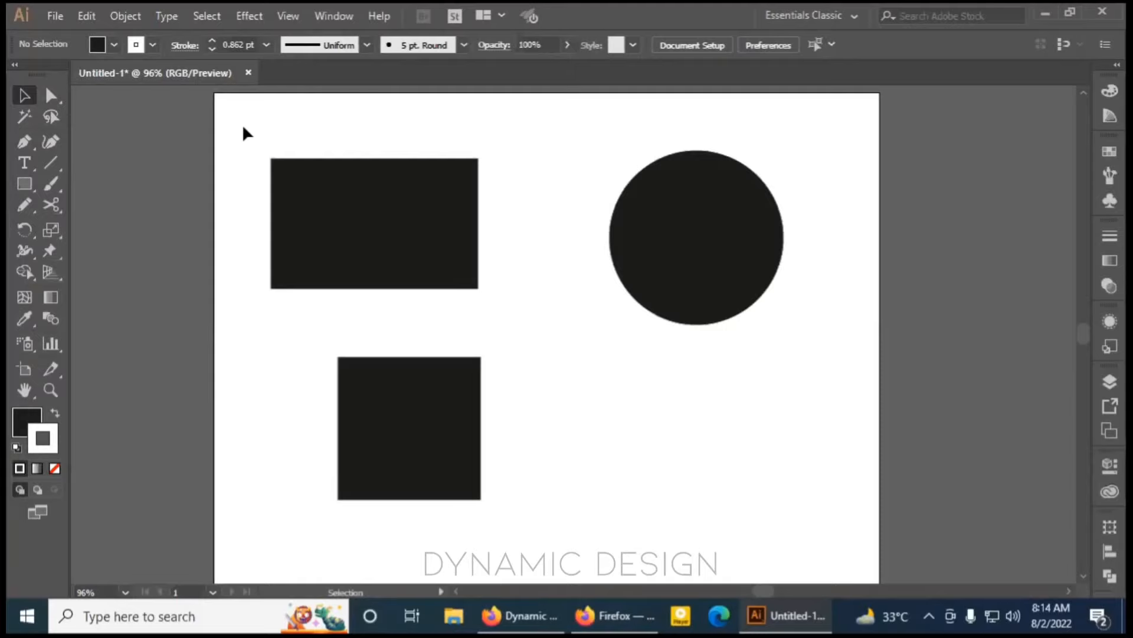
{"action": "left_click_drag", "start_coordinate": [242, 130], "coordinate": [503, 303]}
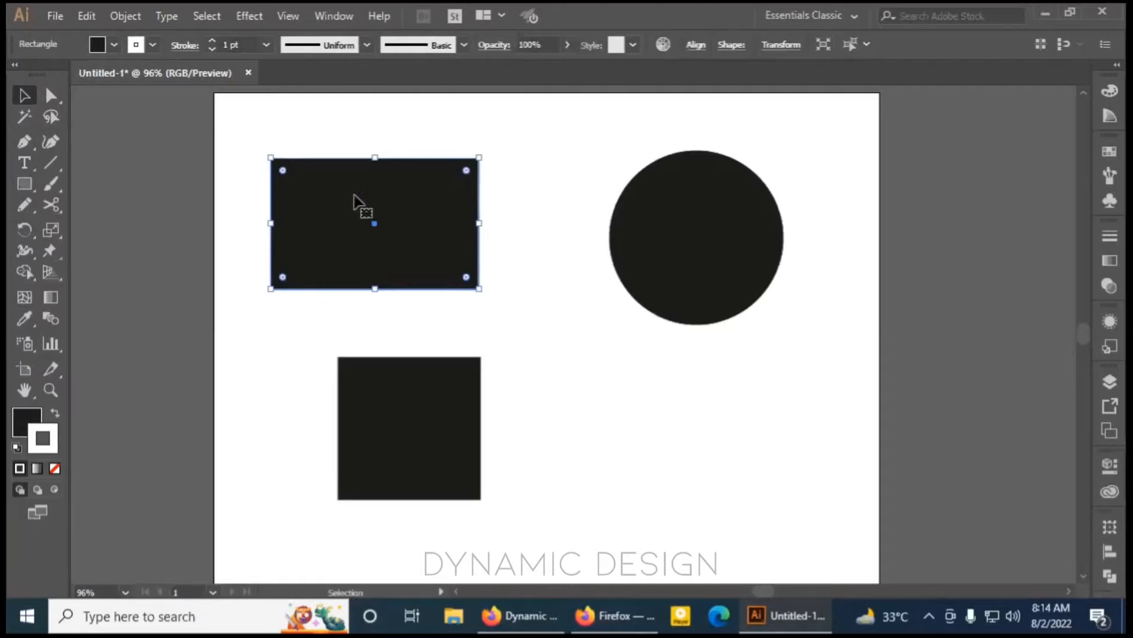
{"action": "left_click", "coordinate": [591, 296]}
{"action": "left_click", "coordinate": [719, 253]}
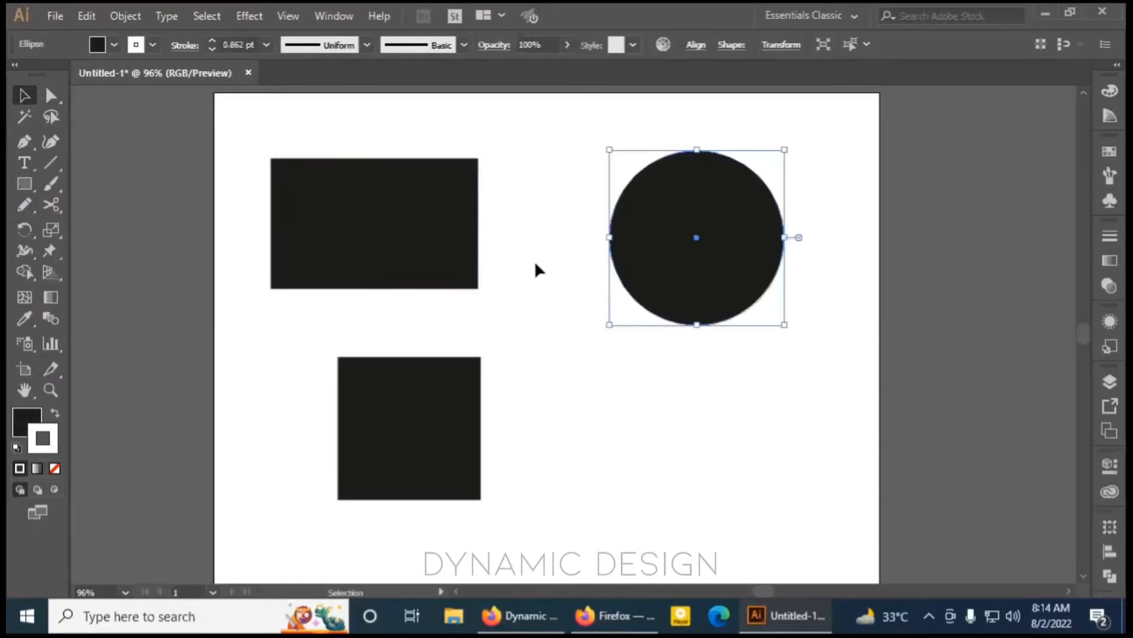
Shift the square slightly to the left at the same height and deselect it.
{"action": "left_click", "coordinate": [436, 469]}
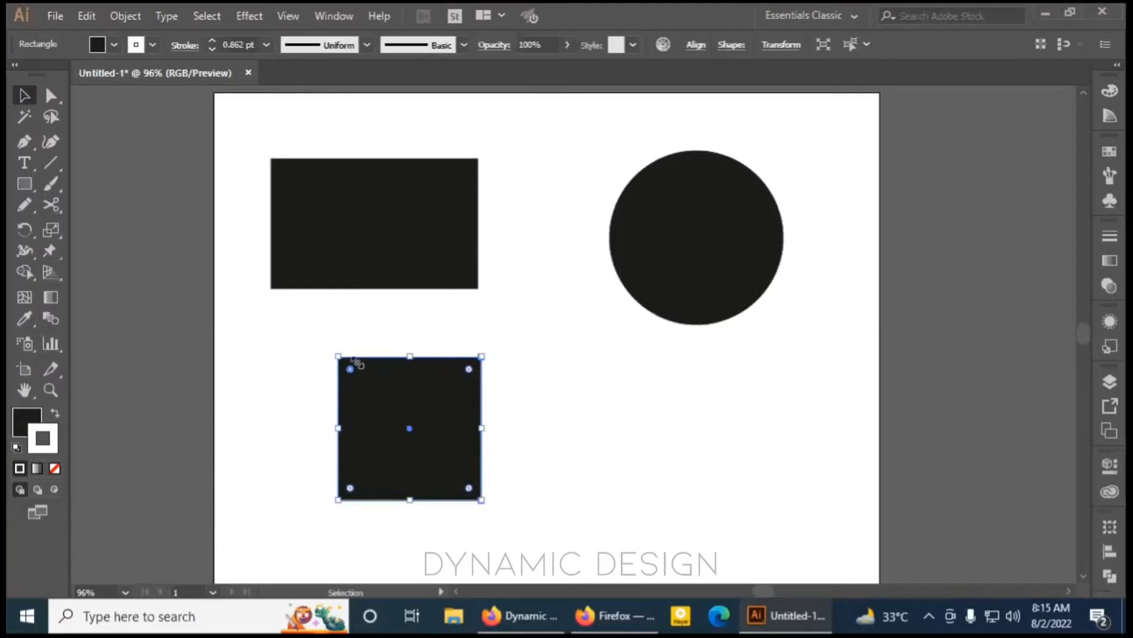
{"action": "mouse_move", "coordinate": [409, 430]}
{"action": "left_mouse_down"}
{"action": "mouse_move", "coordinate": [431, 436]}
{"action": "mouse_move", "coordinate": [409, 442]}
{"action": "left_mouse_up"}
{"action": "left_click", "coordinate": [491, 480]}
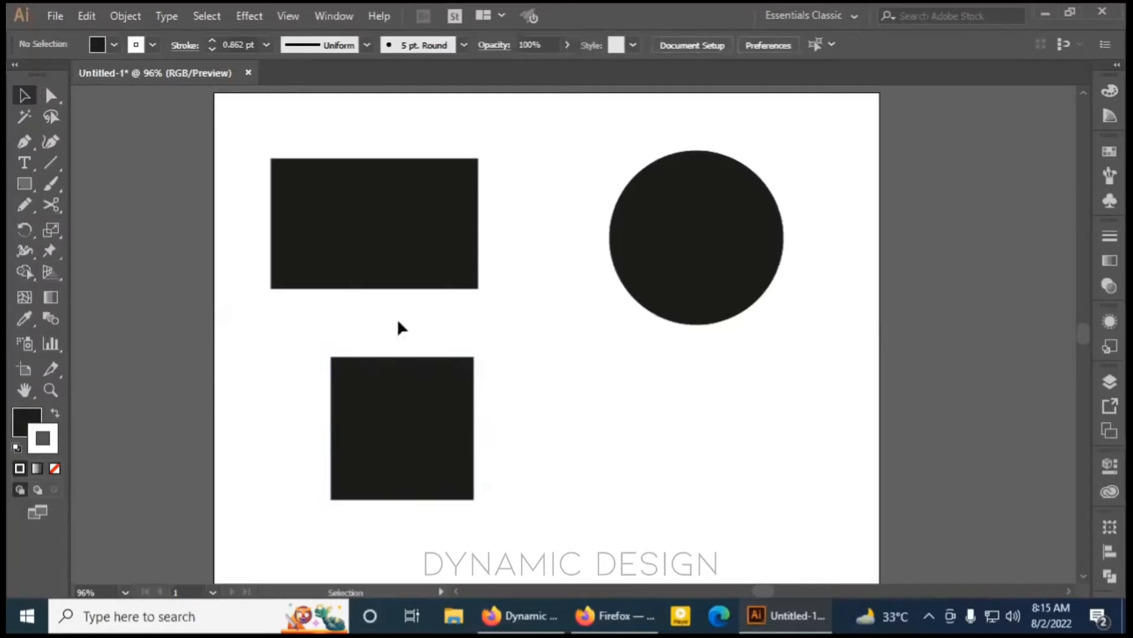
Try the None fill on the square, restore its solid dark fill, and toggle the same fill options with nothing selected.
{"action": "left_click", "coordinate": [427, 404]}
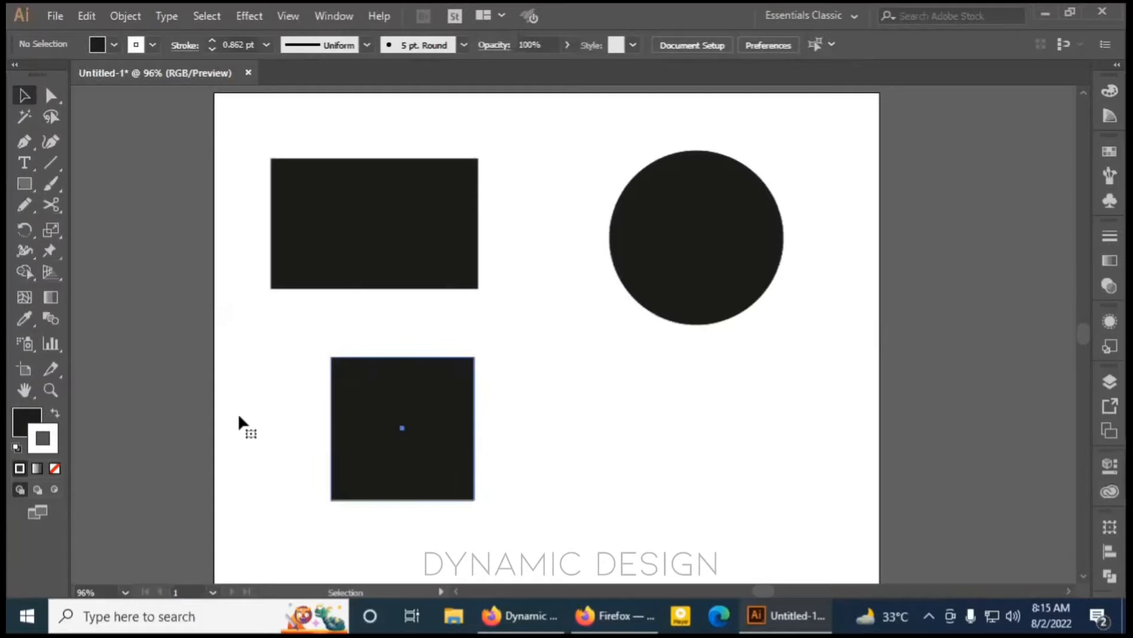
{"action": "left_click", "coordinate": [35, 412]}
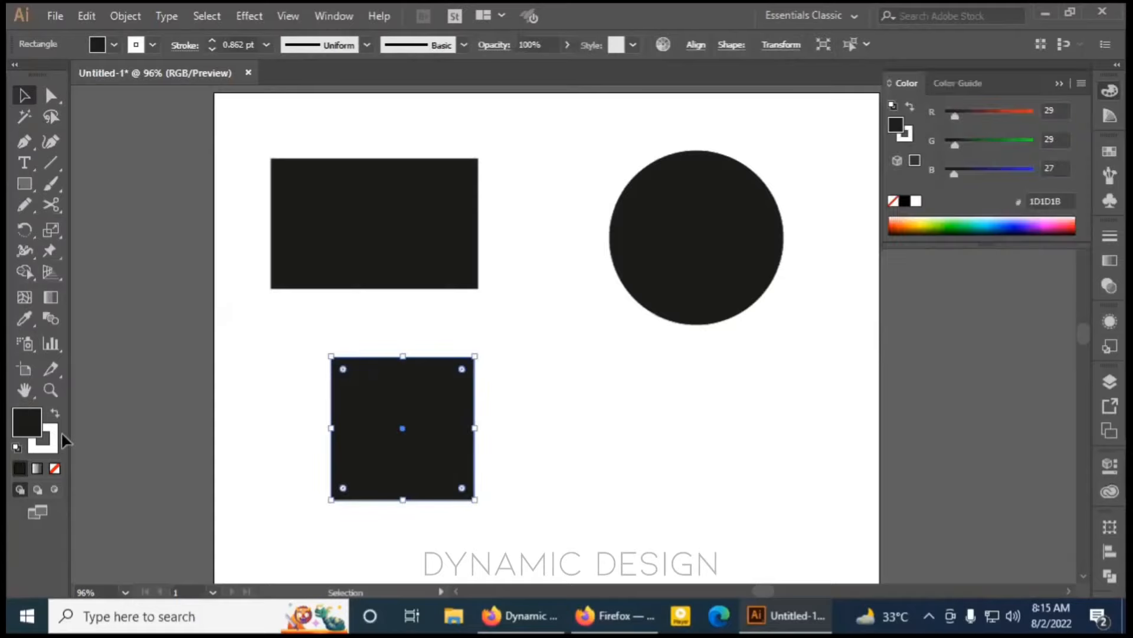
{"action": "left_click", "coordinate": [54, 469]}
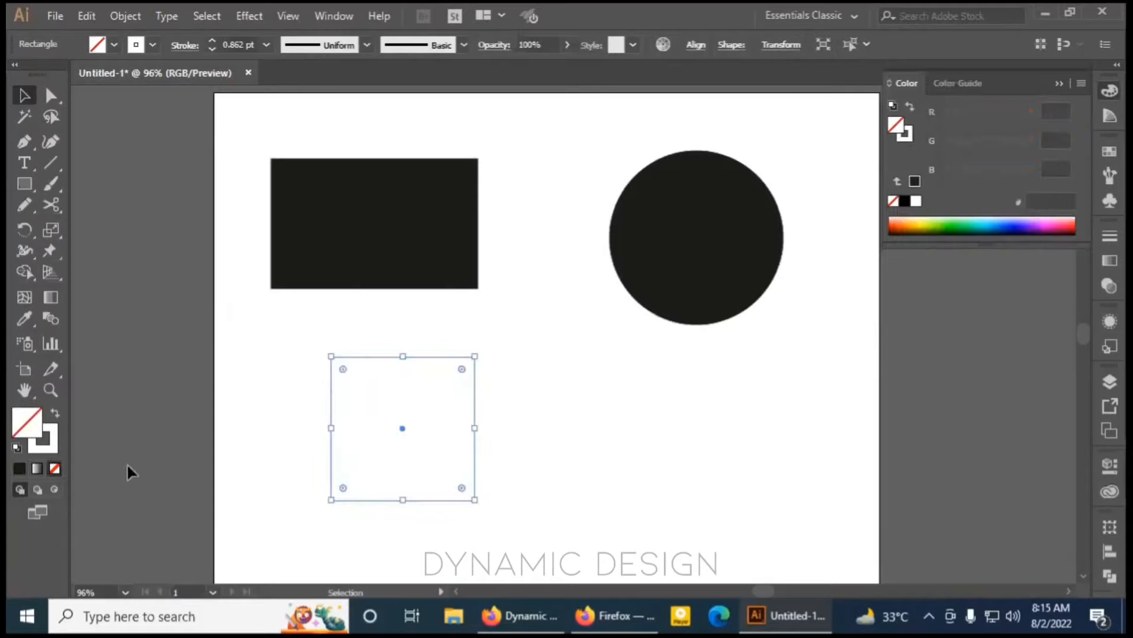
{"action": "left_click", "coordinate": [24, 468]}
{"action": "left_click", "coordinate": [500, 441]}
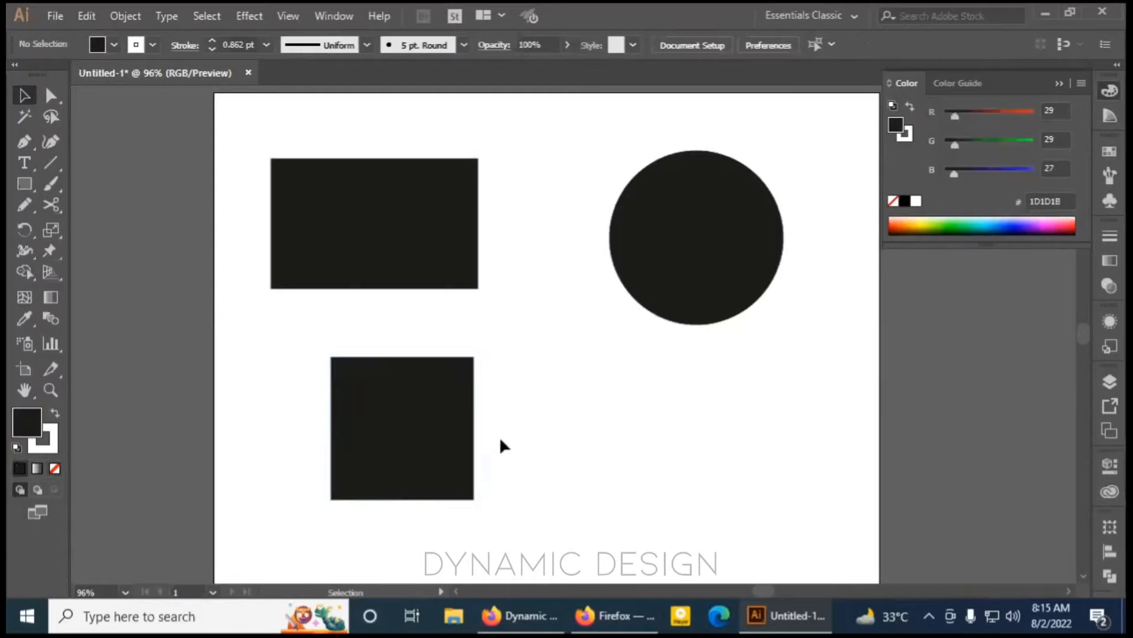
{"action": "left_click", "coordinate": [50, 467]}
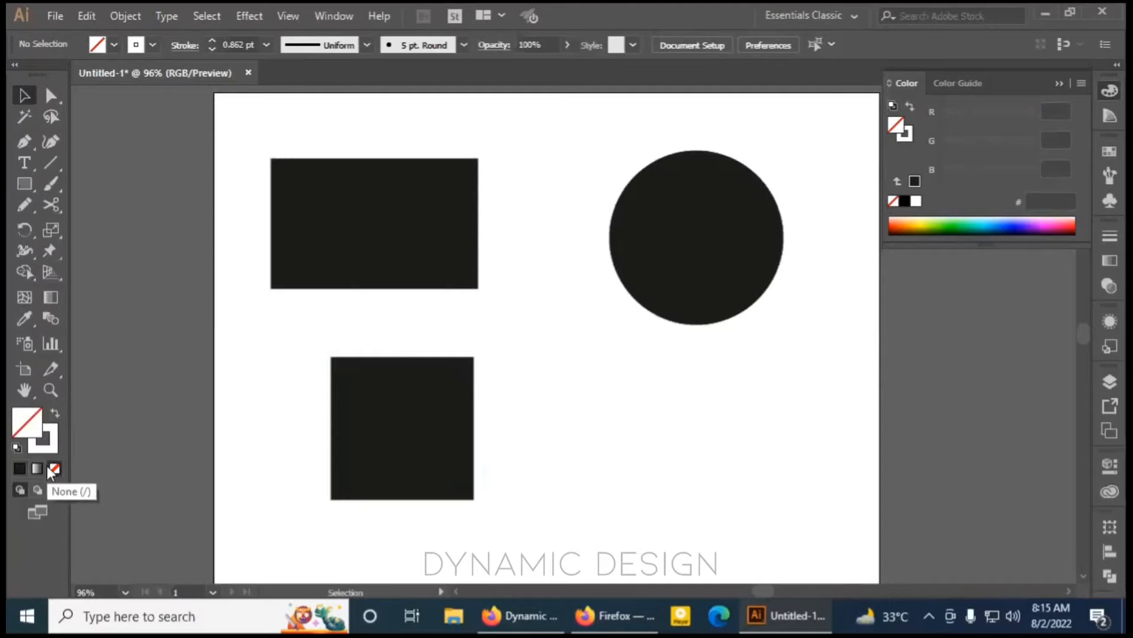
{"action": "left_click", "coordinate": [18, 468]}
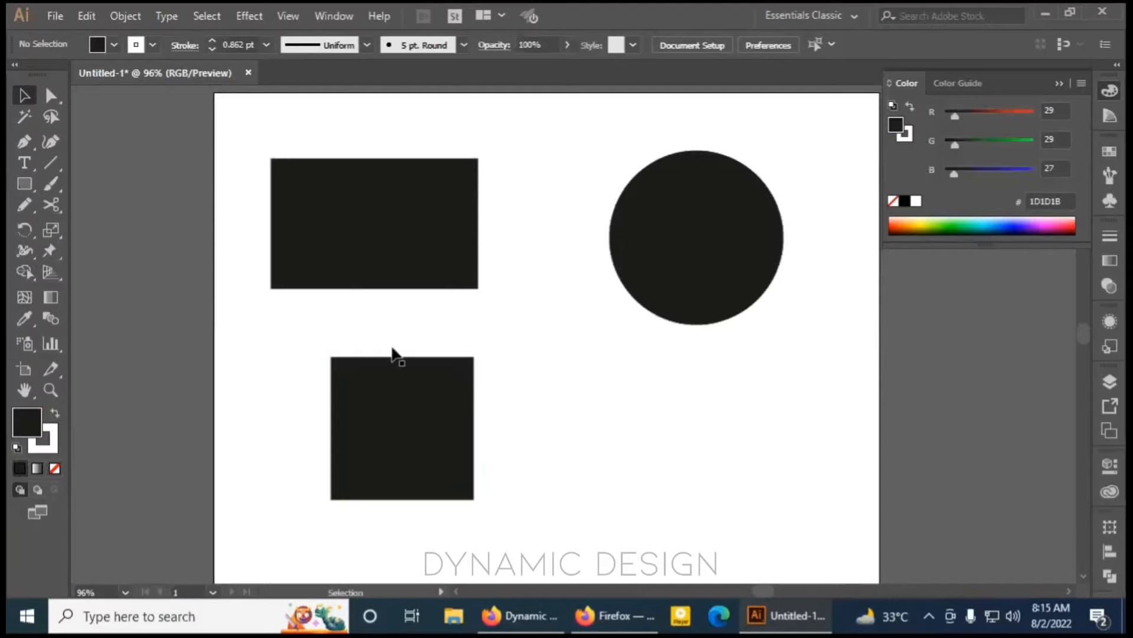
Make the rectangle taller by stretching its upper edge, and move the shape slightly down.
{"action": "left_click_drag", "start_coordinate": [250, 135], "coordinate": [504, 307]}
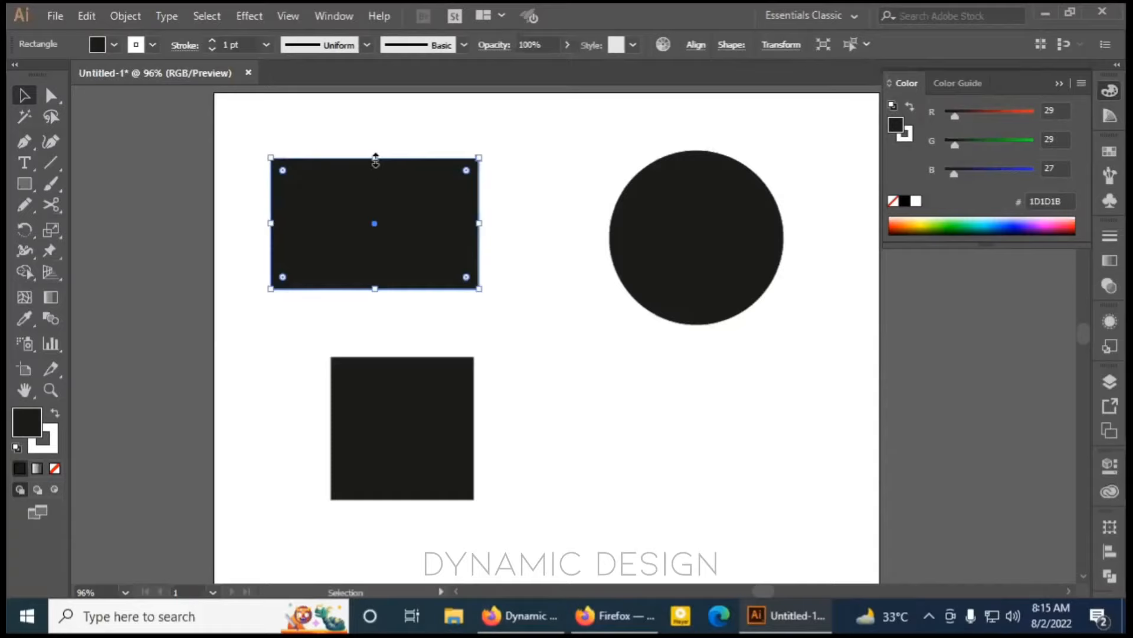
{"action": "left_click_drag", "start_coordinate": [376, 158], "coordinate": [376, 128]}
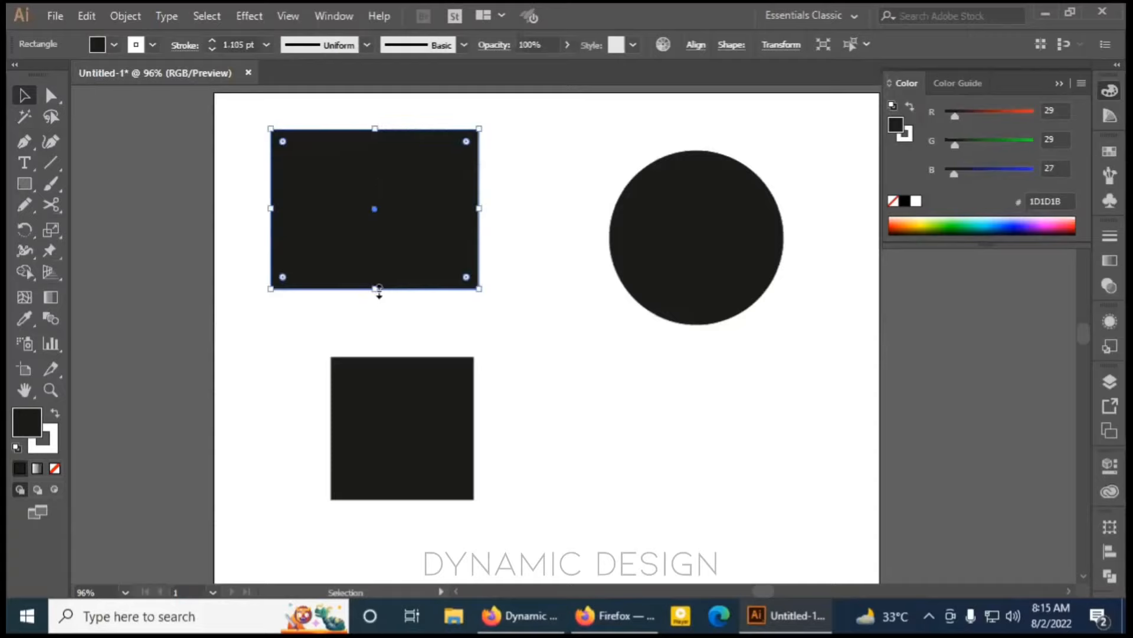
{"action": "key", "text": "ctrl+z"}
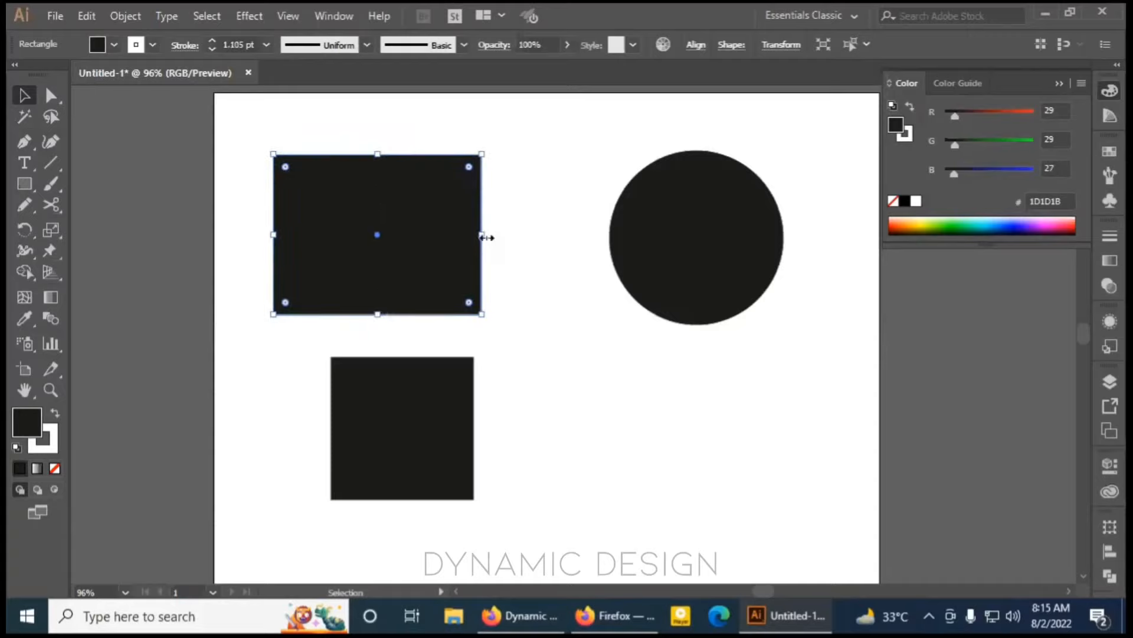
Try widening the rectangle and enlarging it across the other shapes, and undo both size changes.
{"action": "left_click_drag", "start_coordinate": [481, 235], "coordinate": [532, 240]}
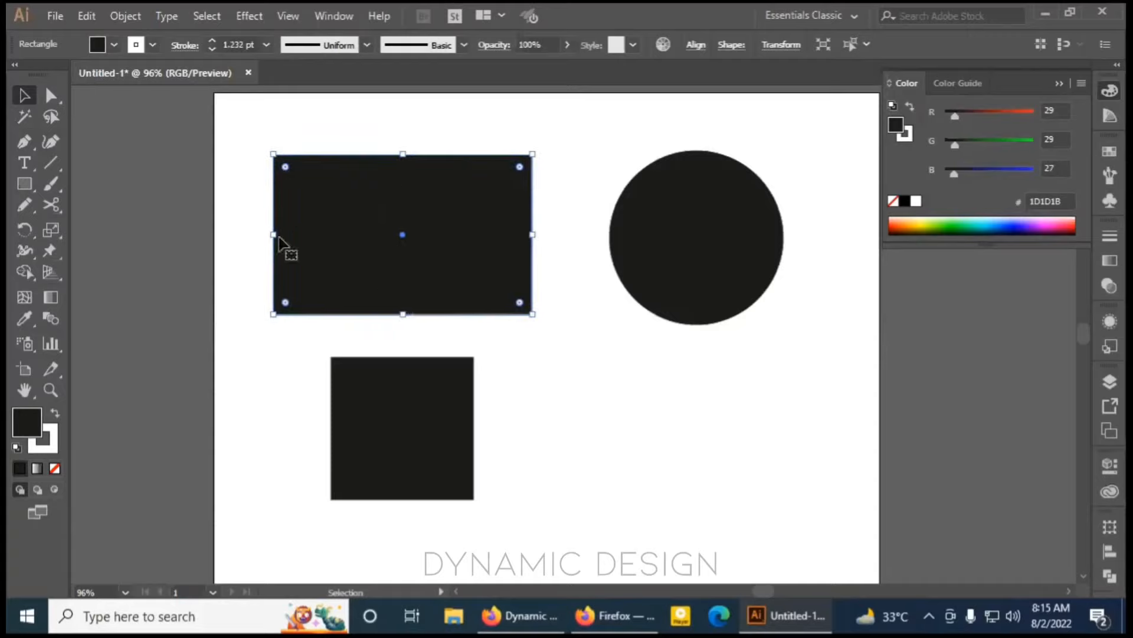
{"action": "left_click_drag", "start_coordinate": [532, 314], "coordinate": [672, 476]}
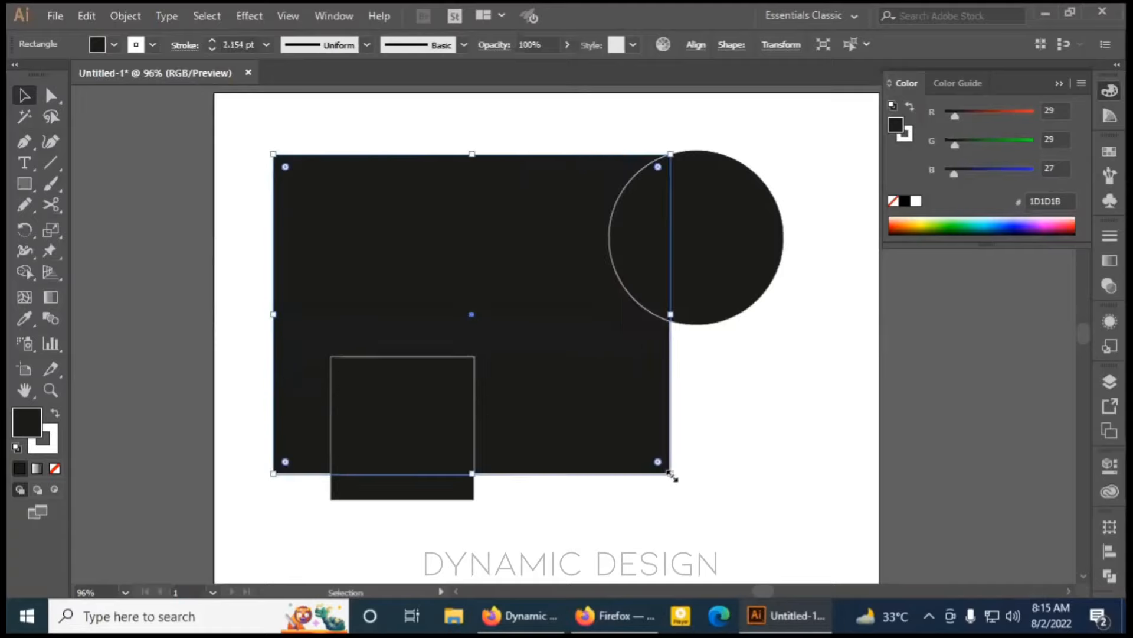
{"action": "key", "text": "ctrl+z"}
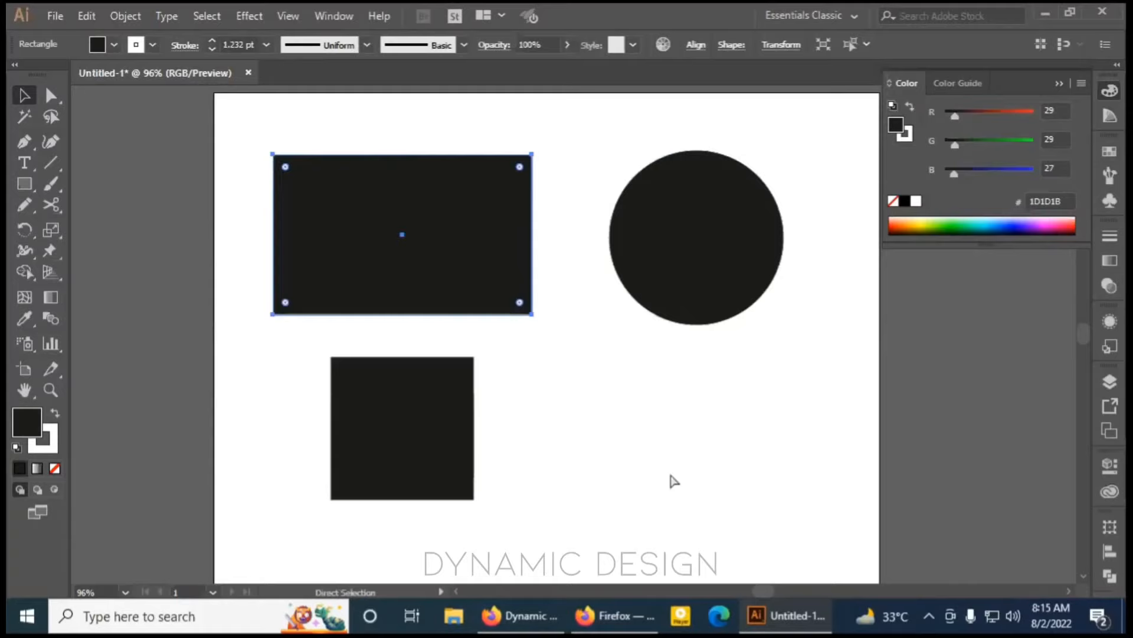
{"action": "key", "text": "ctrl+z"}
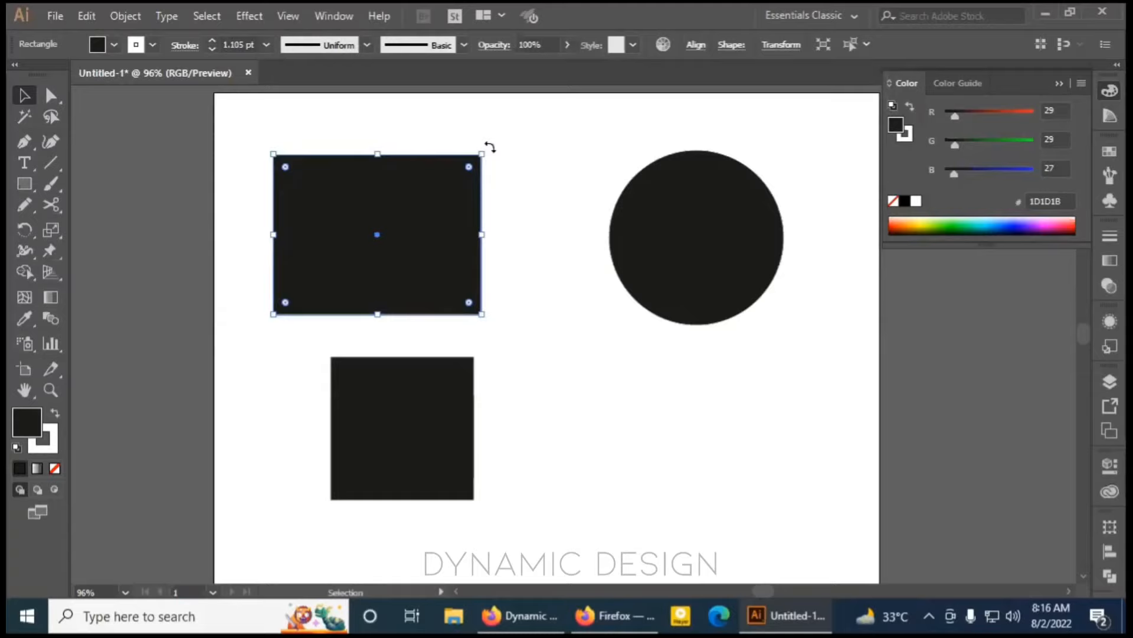
Try rotating the rectangle around its centre, undo the rotation, and clear the selection.
{"action": "left_click_drag", "start_coordinate": [490, 147], "coordinate": [302, 298]}
{"action": "left_click_drag", "start_coordinate": [485, 152], "coordinate": [531, 147]}
{"action": "key", "text": "ctrl+z"}
{"action": "key", "text": "ctrl+shift+a"}
Move the rectangle toward the middle of the artboard and back, placing it above the square near the artboard's upper edge.
{"action": "left_click_drag", "start_coordinate": [387, 230], "coordinate": [581, 395]}
{"action": "left_click", "coordinate": [499, 335]}
{"action": "left_click_drag", "start_coordinate": [575, 387], "coordinate": [425, 263]}
{"action": "left_click_drag", "start_coordinate": [385, 252], "coordinate": [404, 214]}
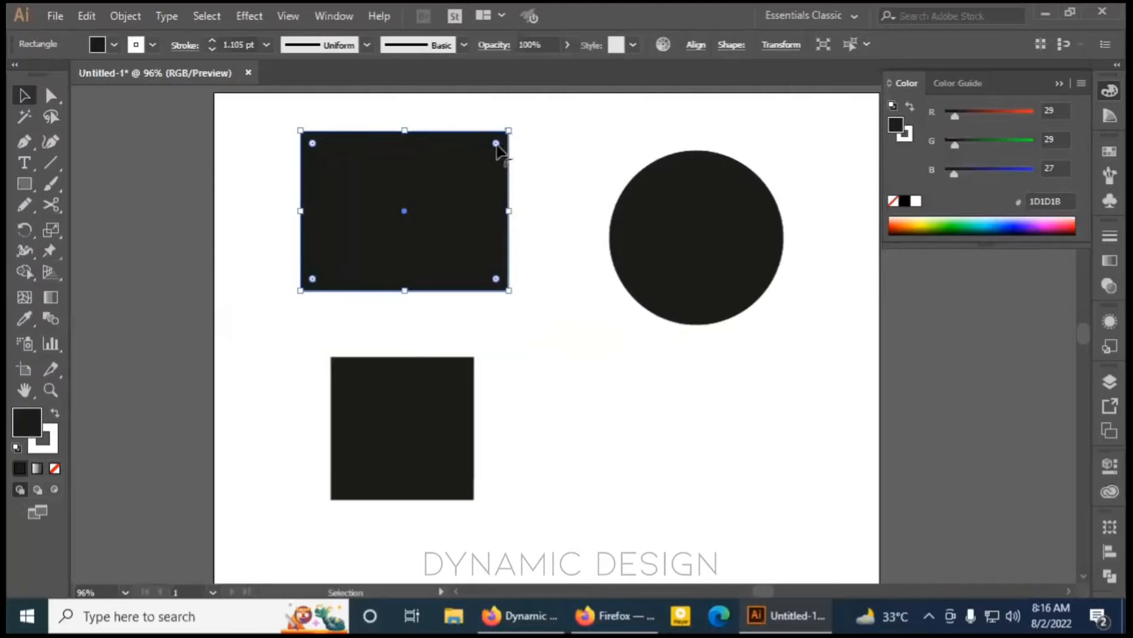
Round all four corners of the rectangle moderately, after trying the maximum corner radius and resetting it to square corners.
{"action": "left_click_drag", "start_coordinate": [496, 143], "coordinate": [366, 214]}
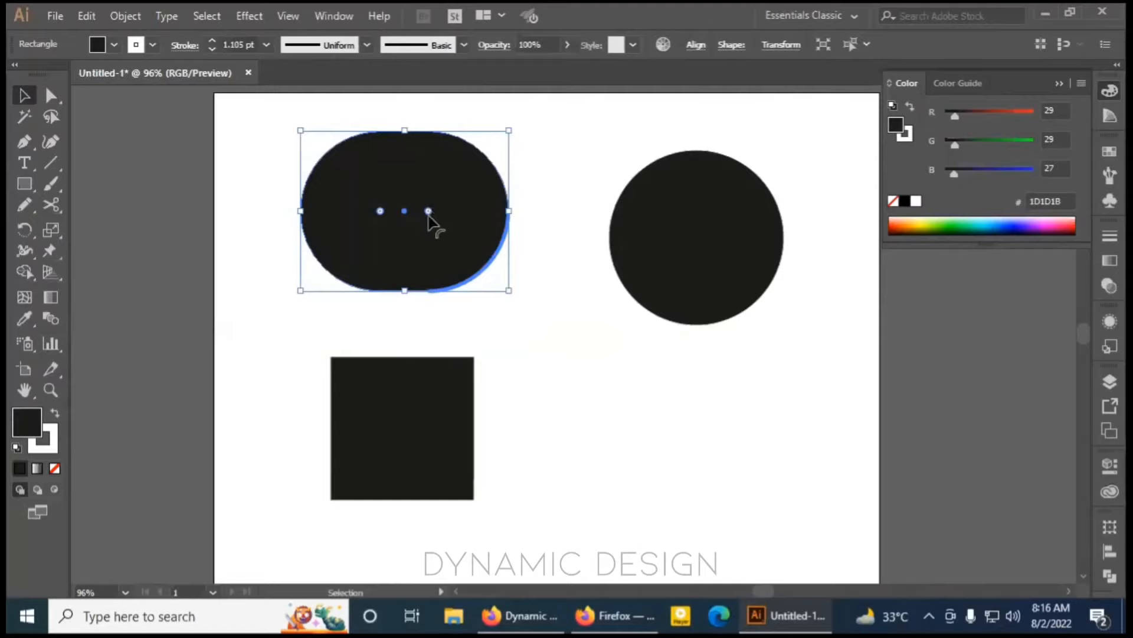
{"action": "left_click_drag", "start_coordinate": [428, 211], "coordinate": [803, 56]}
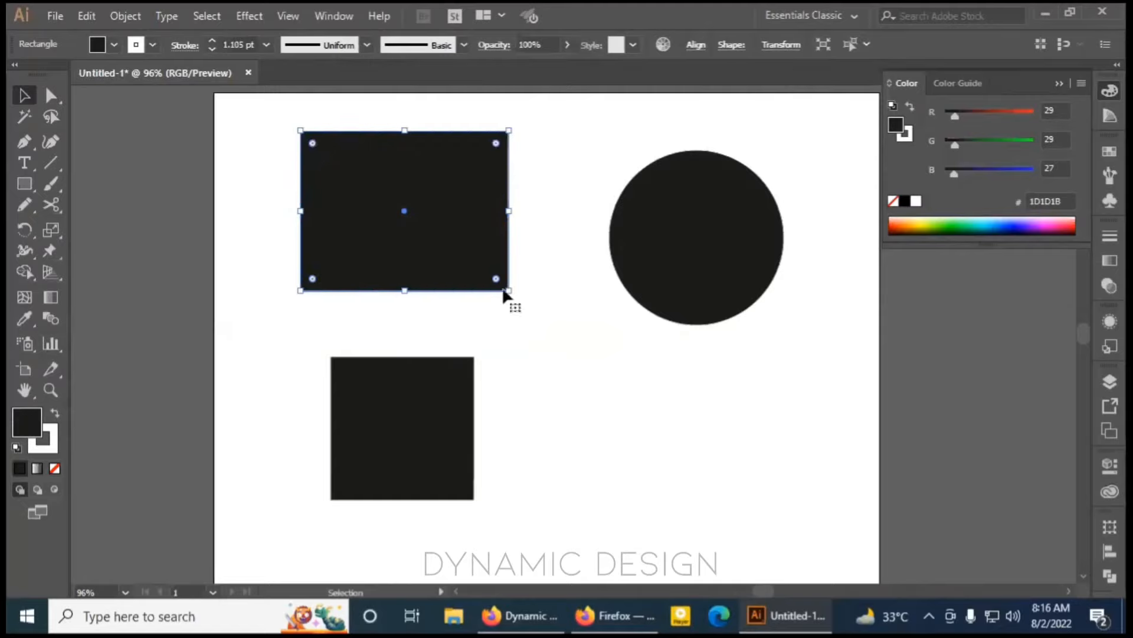
{"action": "left_click_drag", "start_coordinate": [496, 278], "coordinate": [487, 266]}
{"action": "left_click", "coordinate": [535, 351]}
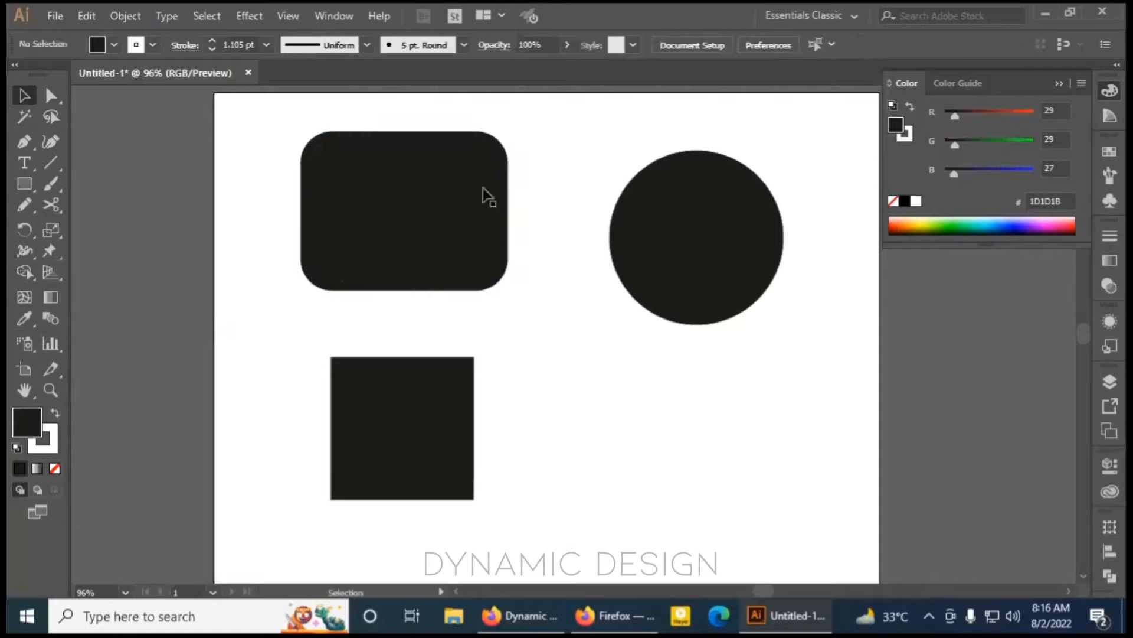
Select the circle, the square and the rounded rectangle one after another.
{"action": "left_click", "coordinate": [713, 270]}
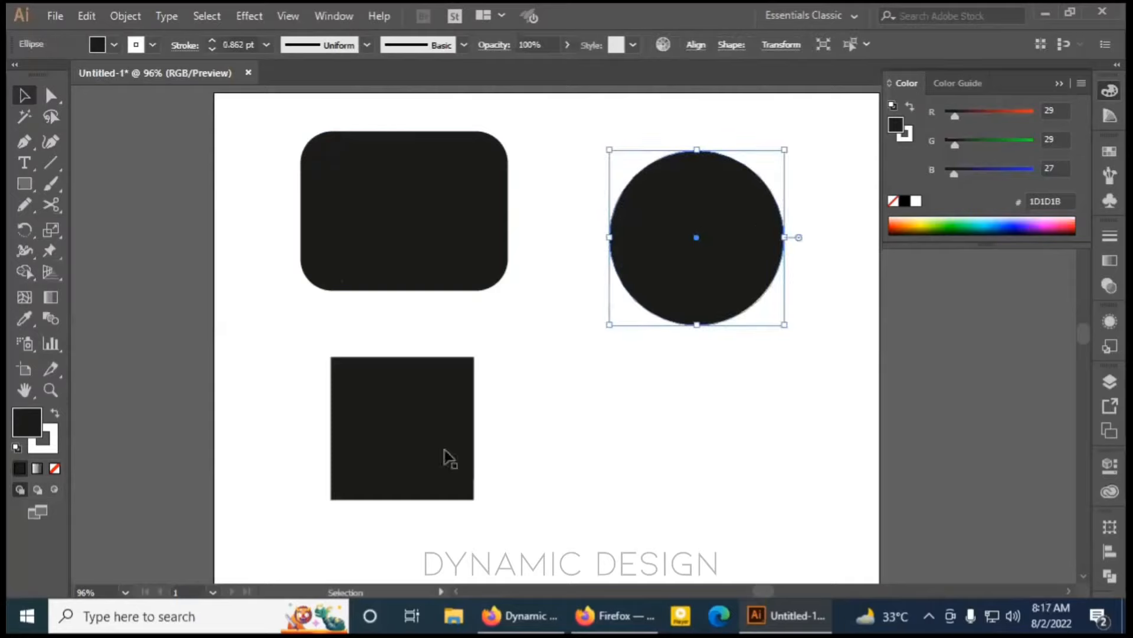
{"action": "left_click", "coordinate": [455, 436]}
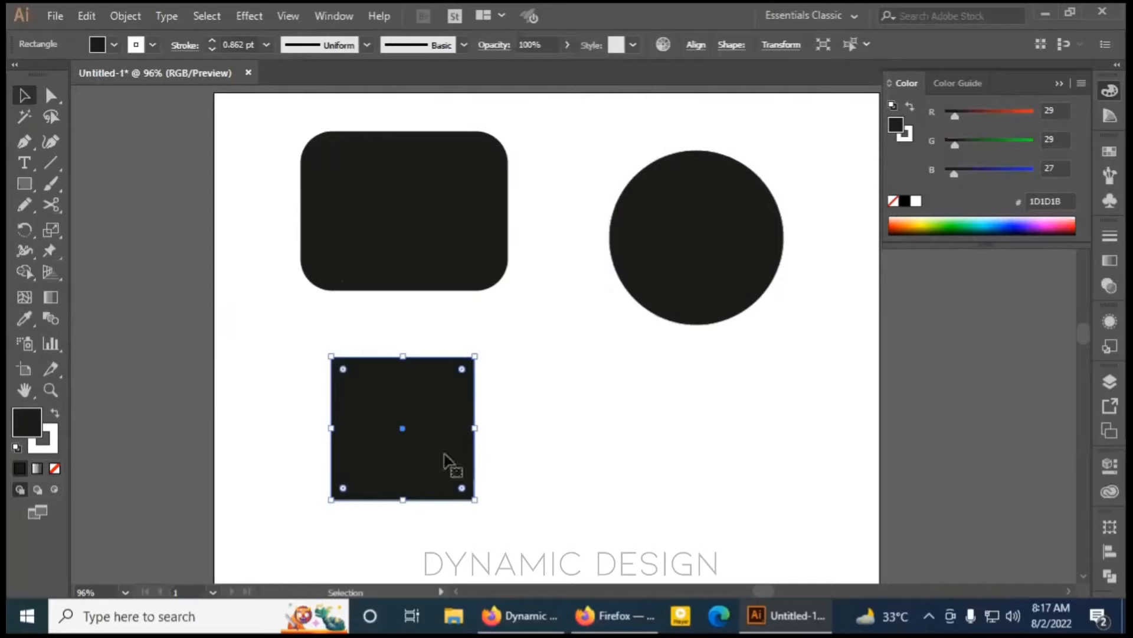
{"action": "left_click", "coordinate": [442, 202]}
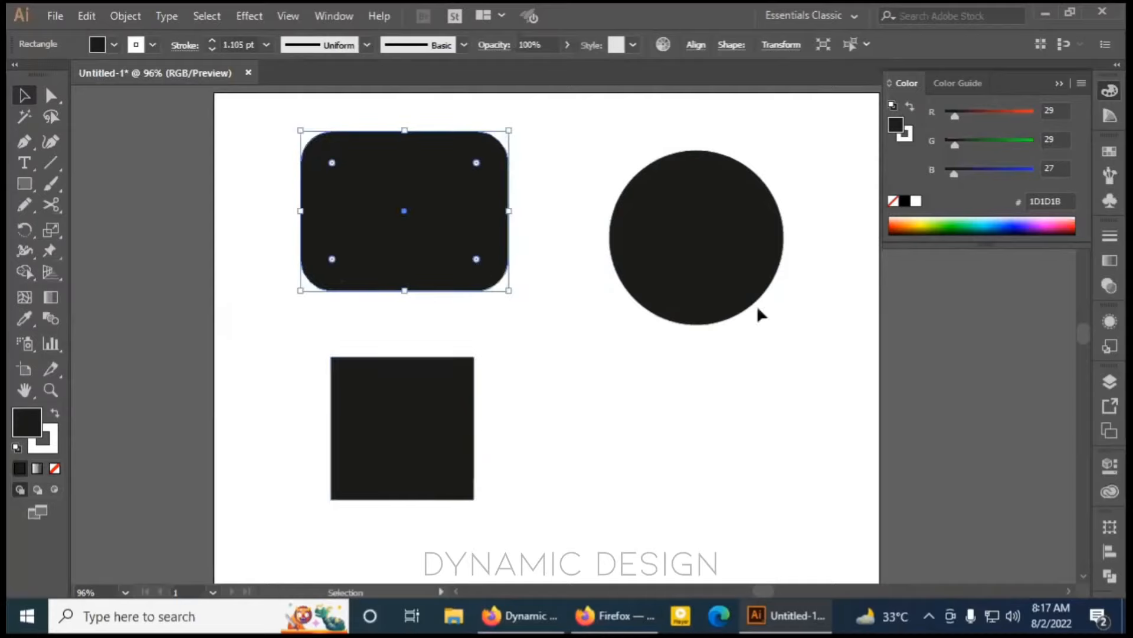
Try reducing the circle to its upper half with the pie handle, and restore the full circle.
{"action": "left_click", "coordinate": [781, 260]}
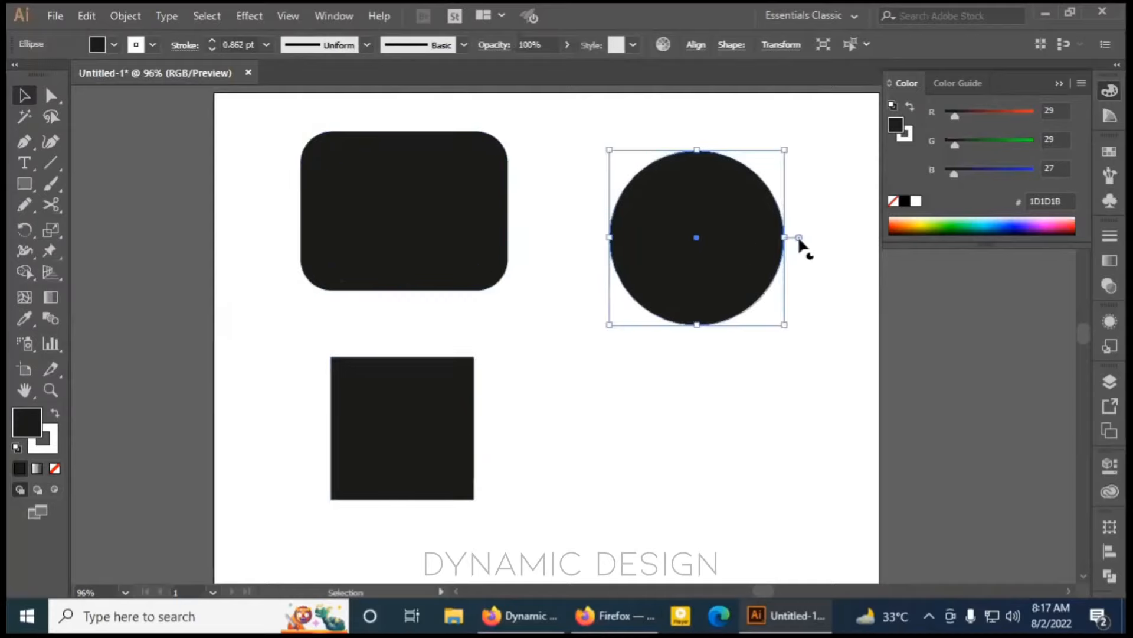
{"action": "left_click_drag", "start_coordinate": [799, 238], "coordinate": [558, 238]}
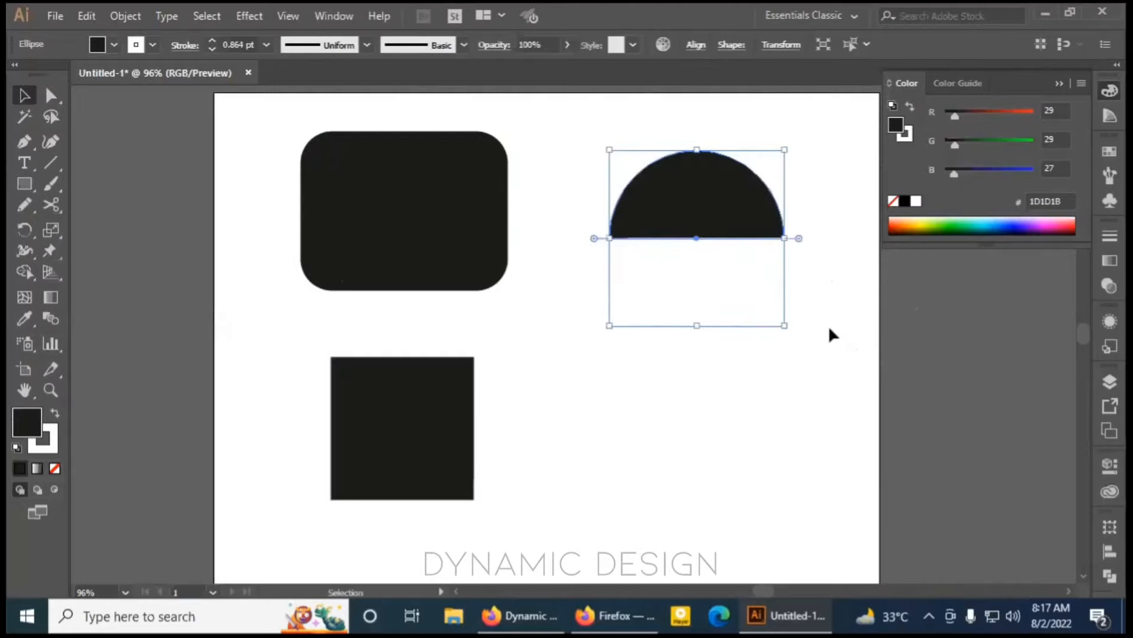
{"action": "double_click", "coordinate": [799, 239]}
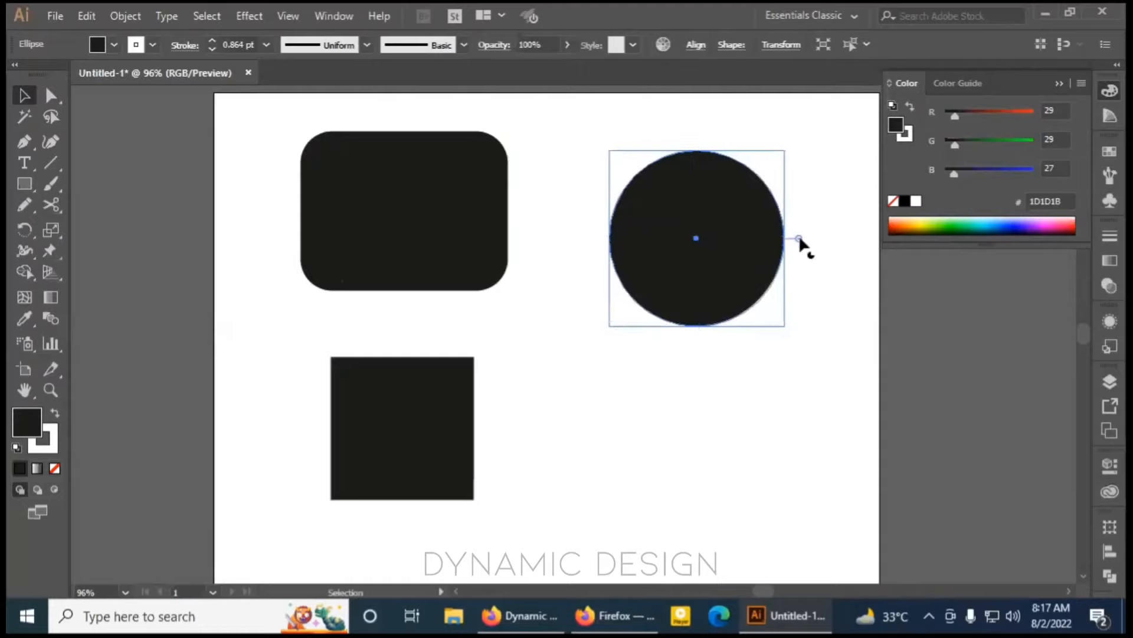
Cut a wedge out of the circle's right side by its pie angles, and select the rectangle, the square and the pie in turn.
{"action": "left_click_drag", "start_coordinate": [799, 240], "coordinate": [794, 195]}
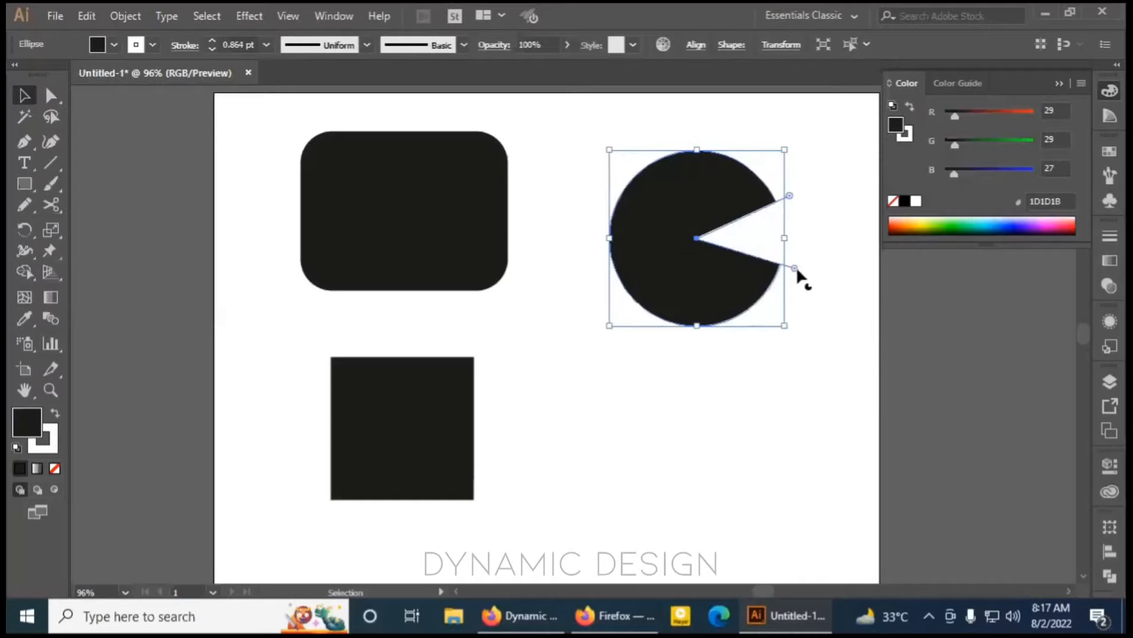
{"action": "left_click_drag", "start_coordinate": [797, 272], "coordinate": [697, 323]}
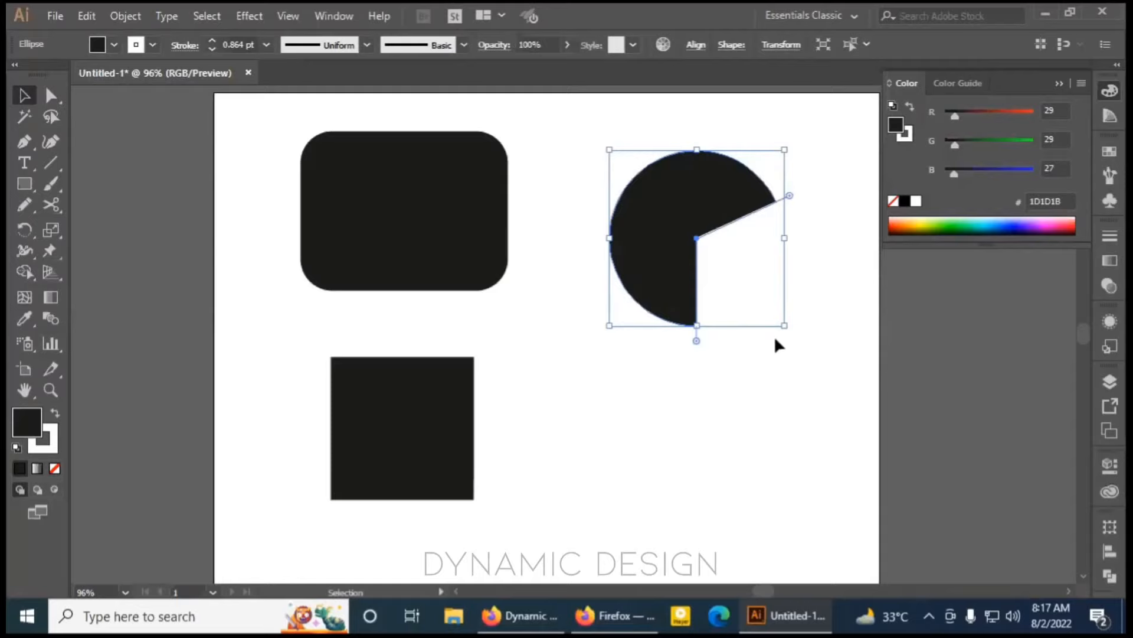
{"action": "left_click", "coordinate": [442, 244]}
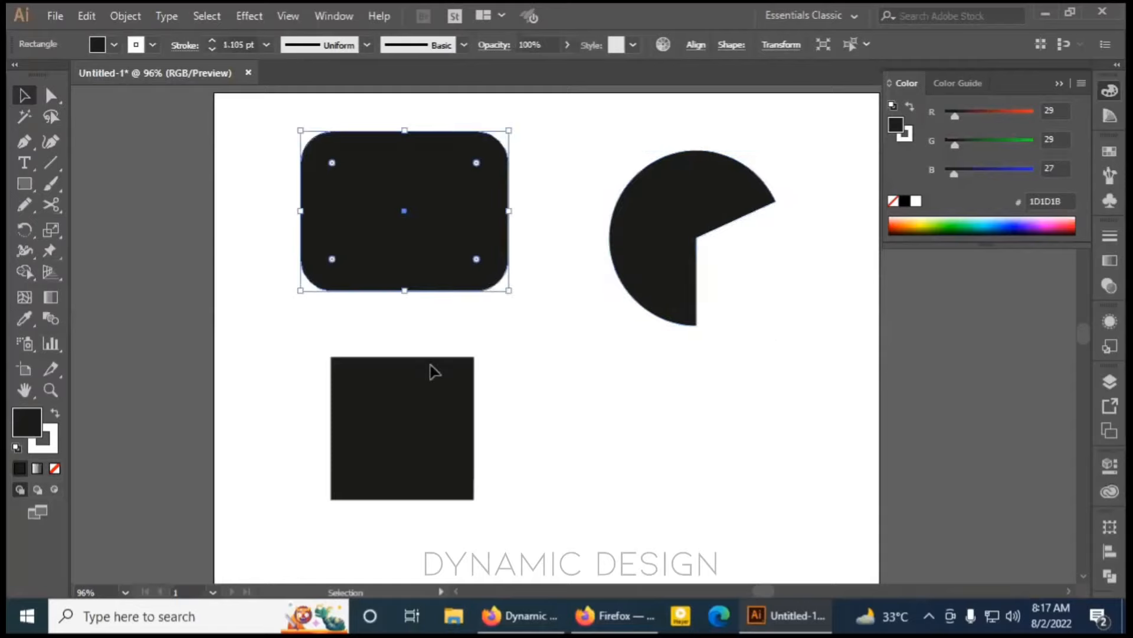
{"action": "left_click", "coordinate": [435, 442]}
{"action": "left_click", "coordinate": [673, 301]}
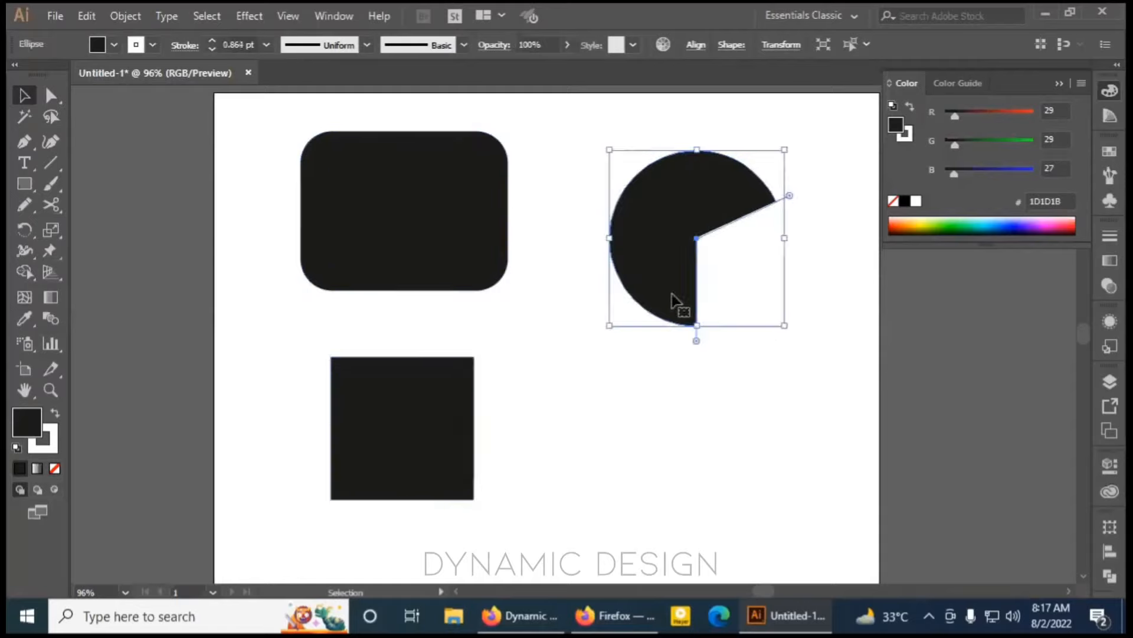
Undo the pie angle changes until the full circle is restored.
{"action": "key", "text": "ctrl+z"}
{"action": "key", "text": "ctrl+z"}
{"action": "key", "text": "ctrl+z"}
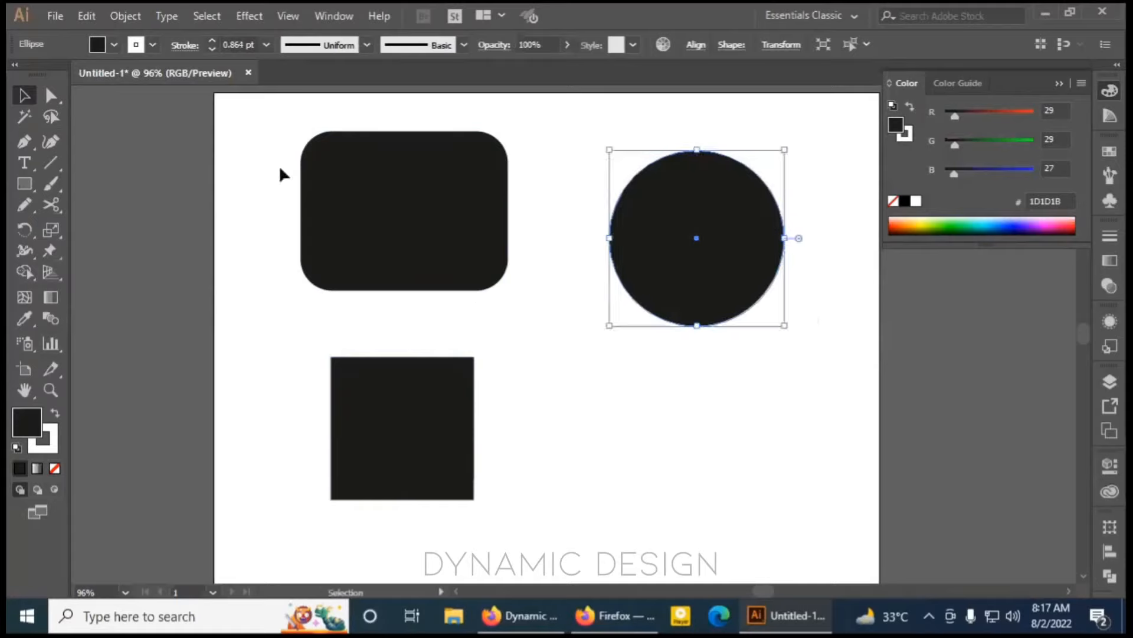
Move the rounded rectangle slightly up and to the left, and reset its corners to square.
{"action": "left_click_drag", "start_coordinate": [281, 115], "coordinate": [526, 303]}
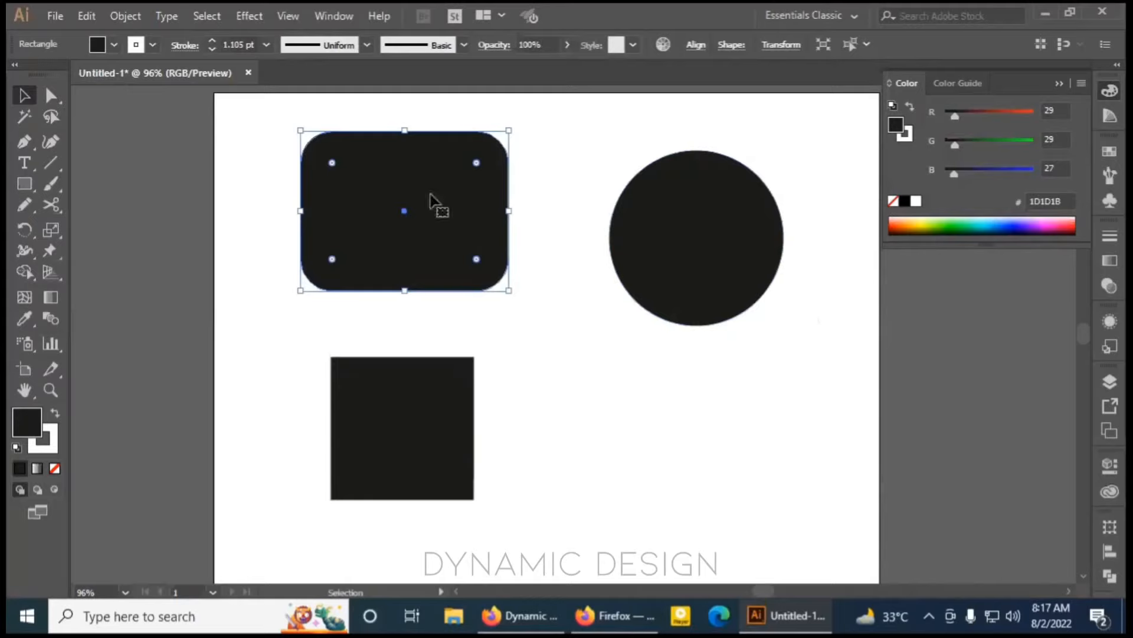
{"action": "left_click_drag", "start_coordinate": [405, 222], "coordinate": [383, 211]}
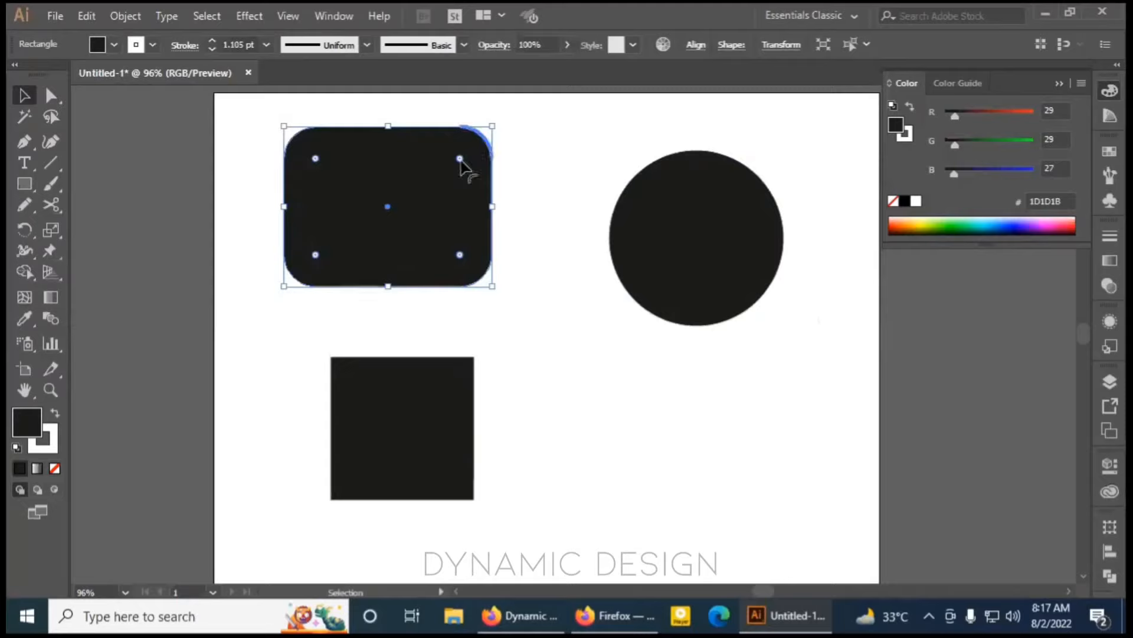
{"action": "left_click_drag", "start_coordinate": [461, 159], "coordinate": [534, 110]}
Try stretching the rectangle on its right, left and lower sides, and undo the resizing.
{"action": "left_click_drag", "start_coordinate": [538, 200], "coordinate": [576, 200]}
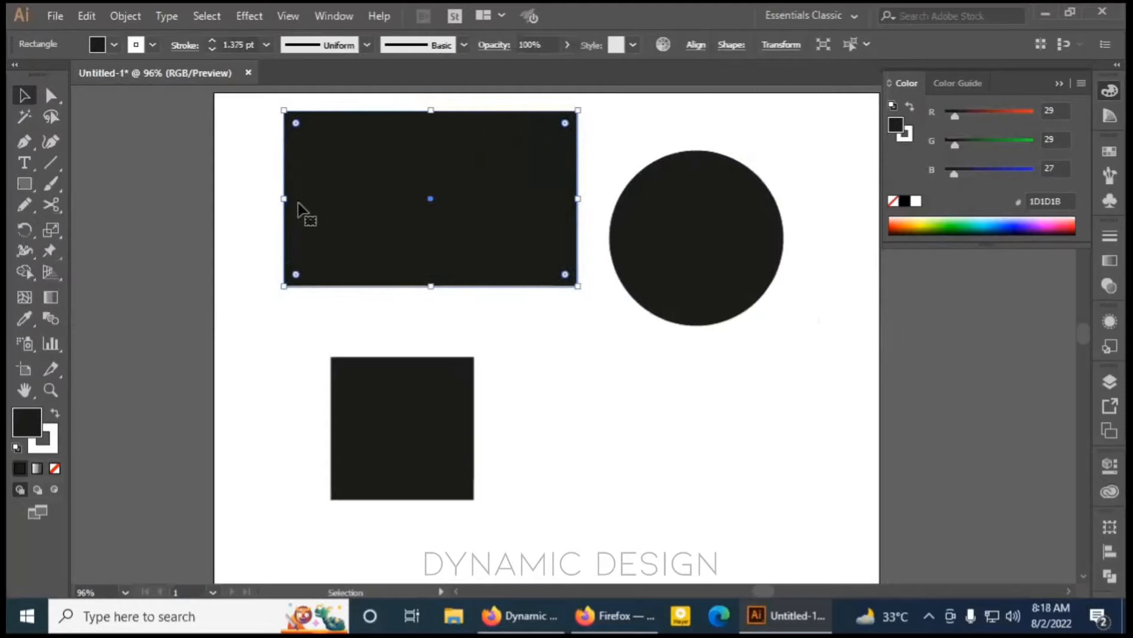
{"action": "left_click_drag", "start_coordinate": [284, 201], "coordinate": [226, 203]}
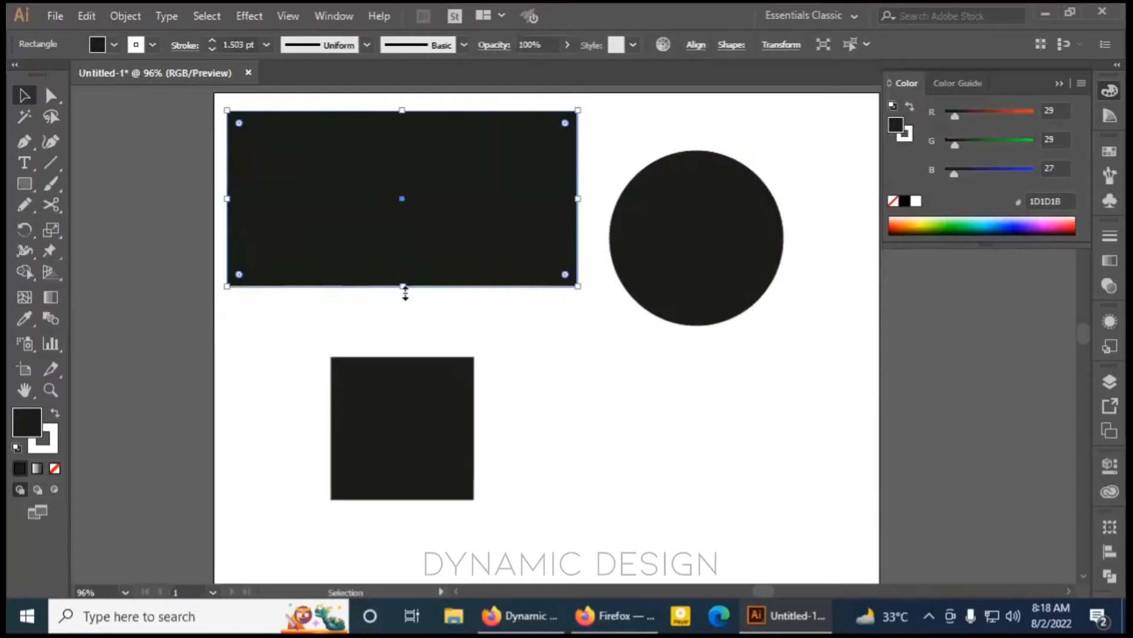
{"action": "left_click_drag", "start_coordinate": [401, 294], "coordinate": [402, 317]}
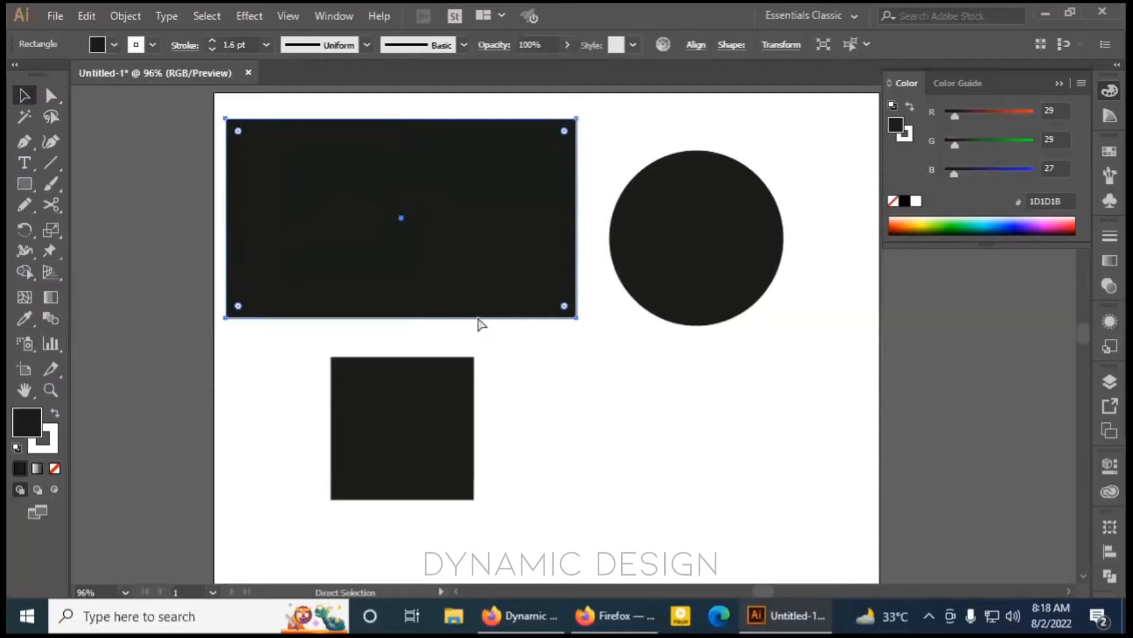
{"action": "key", "text": "ctrl+z"}
{"action": "key", "text": "ctrl+z"}
{"action": "key", "text": "ctrl+z"}
{"action": "key", "text": "ctrl+z"}
{"action": "key", "text": "ctrl+z"}
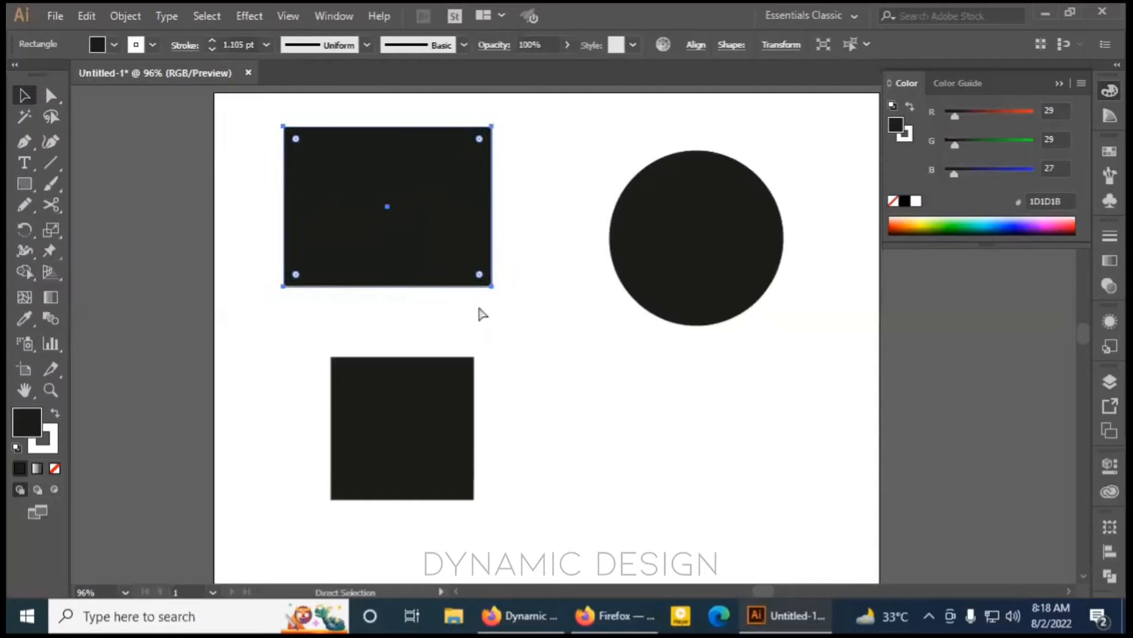
{"action": "key", "text": "v"}
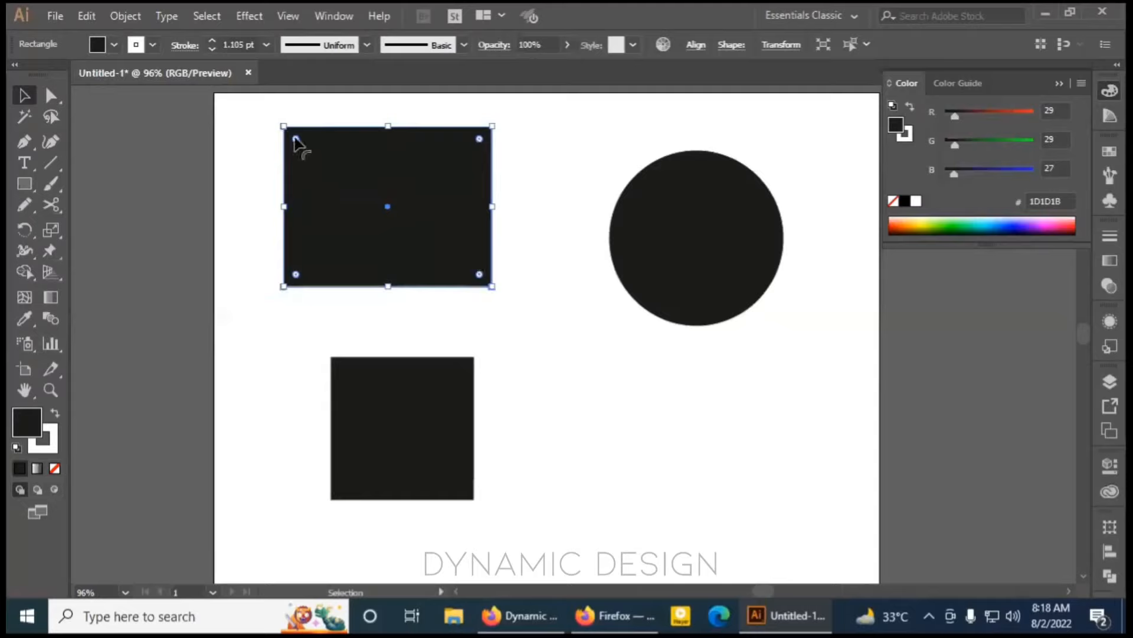
Try rounding all the rectangle's corners to the maximum radius, and bring them back to square.
{"action": "left_click_drag", "start_coordinate": [296, 140], "coordinate": [383, 234]}
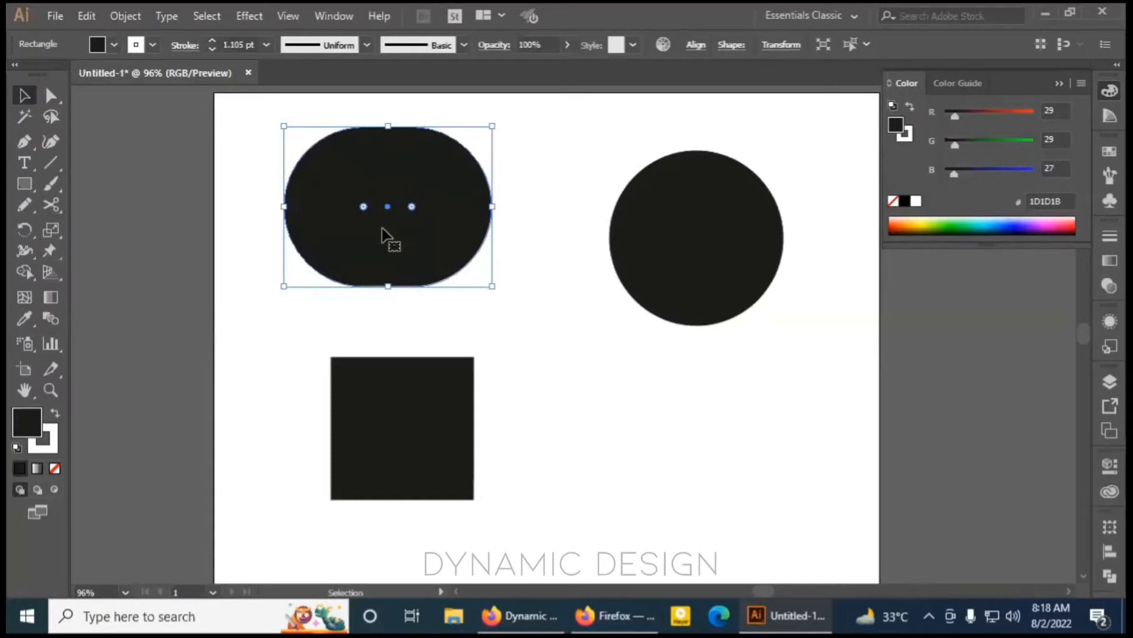
{"action": "left_click_drag", "start_coordinate": [363, 207], "coordinate": [250, 109]}
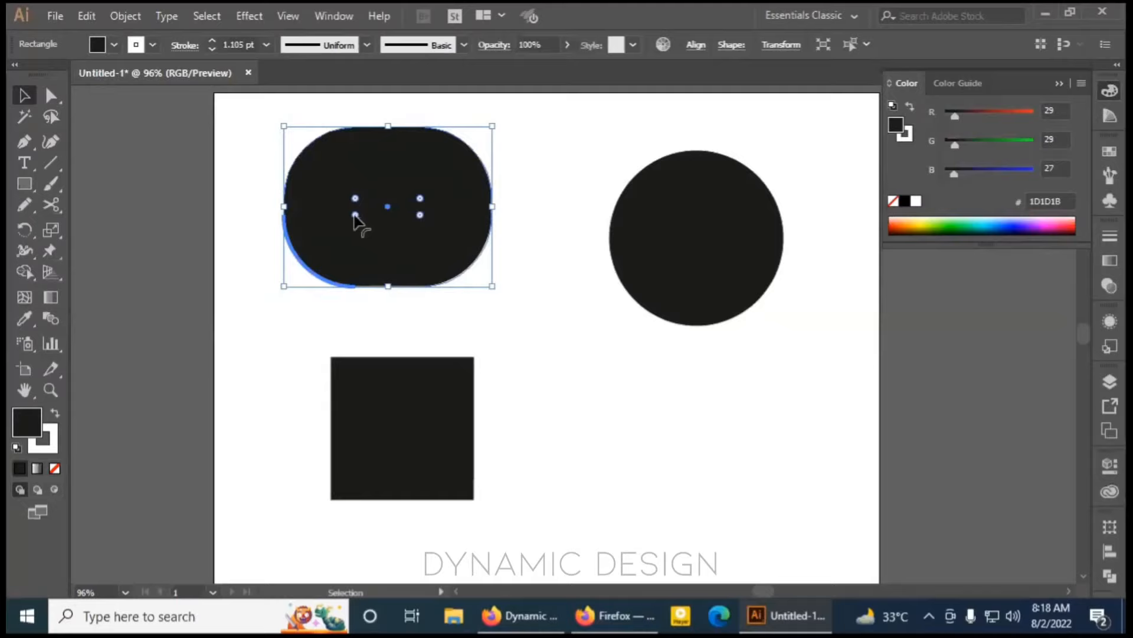
{"action": "left_click_drag", "start_coordinate": [356, 217], "coordinate": [297, 281]}
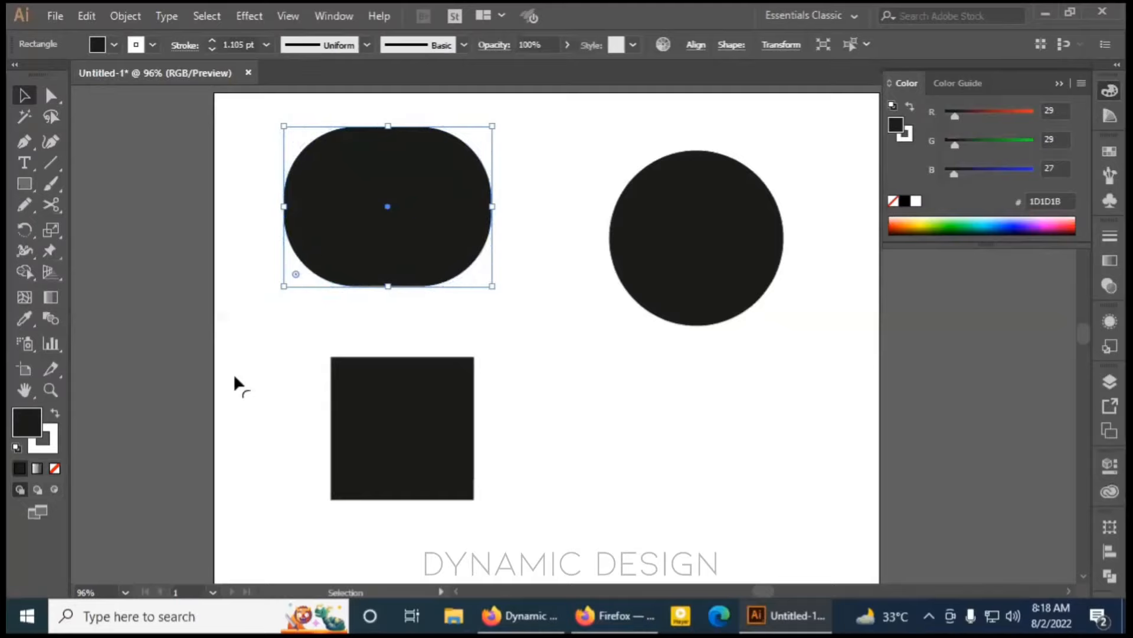
{"action": "left_click_drag", "start_coordinate": [235, 383], "coordinate": [234, 383]}
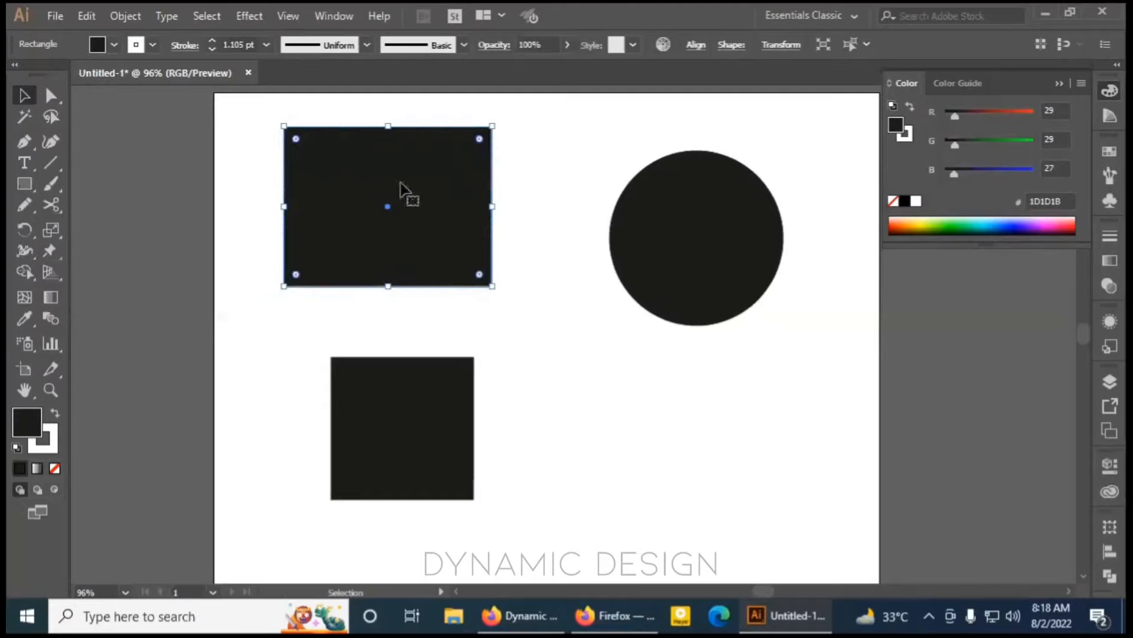
Try rotating the rectangle nearly a quarter turn clockwise around its centre, and undo the rotation.
{"action": "left_click", "coordinate": [712, 250]}
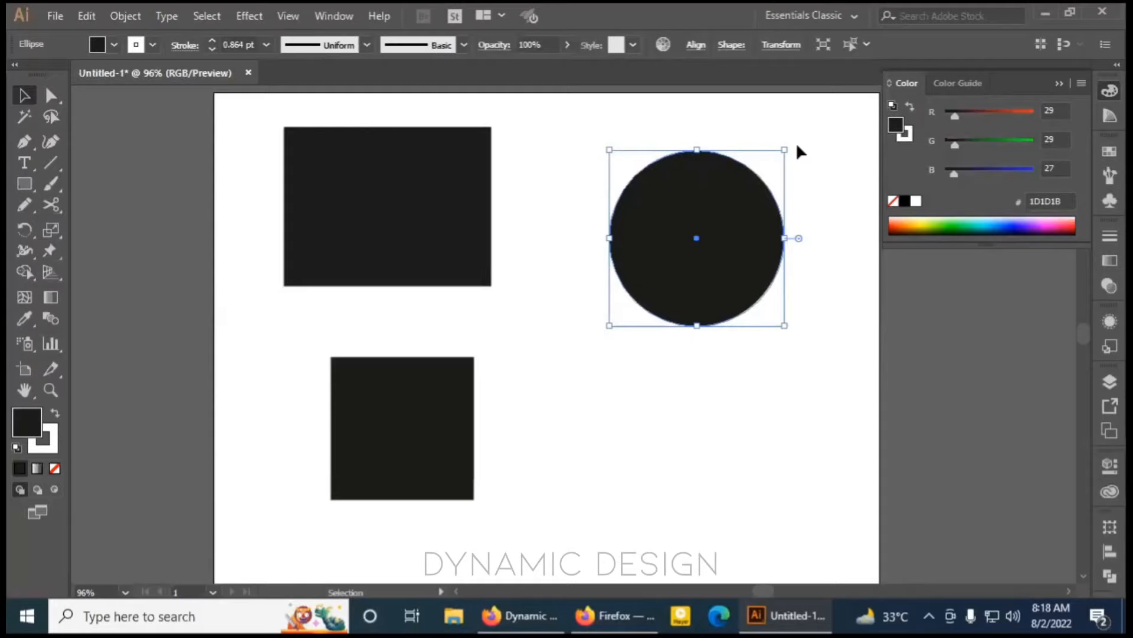
{"action": "left_click", "coordinate": [458, 174]}
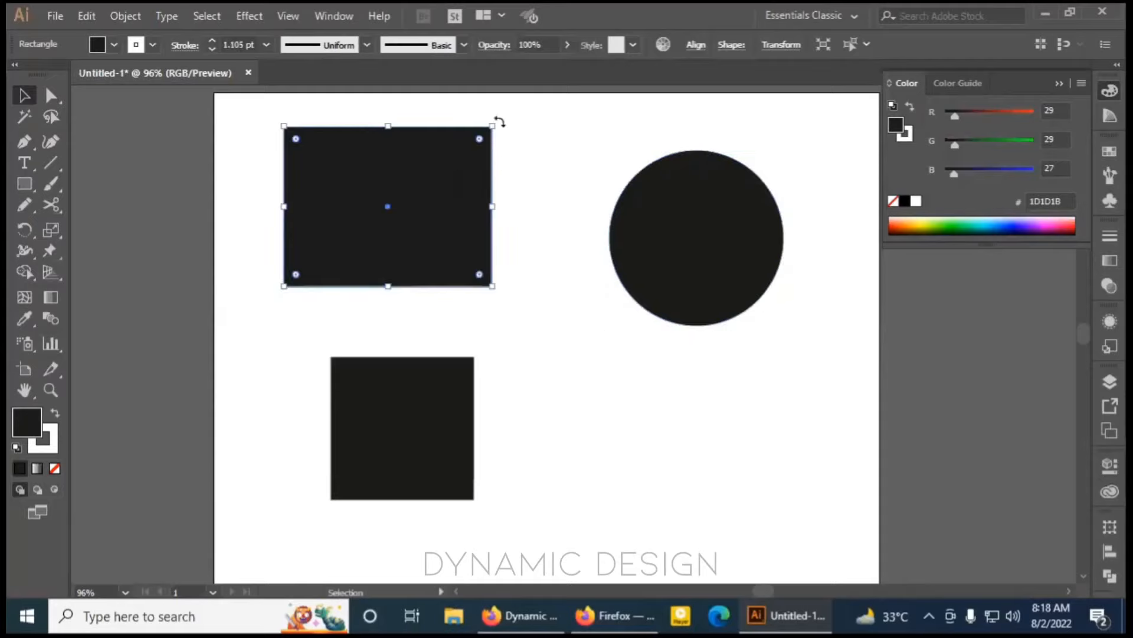
{"action": "left_click_drag", "start_coordinate": [499, 122], "coordinate": [498, 313]}
{"action": "key", "text": "a"}
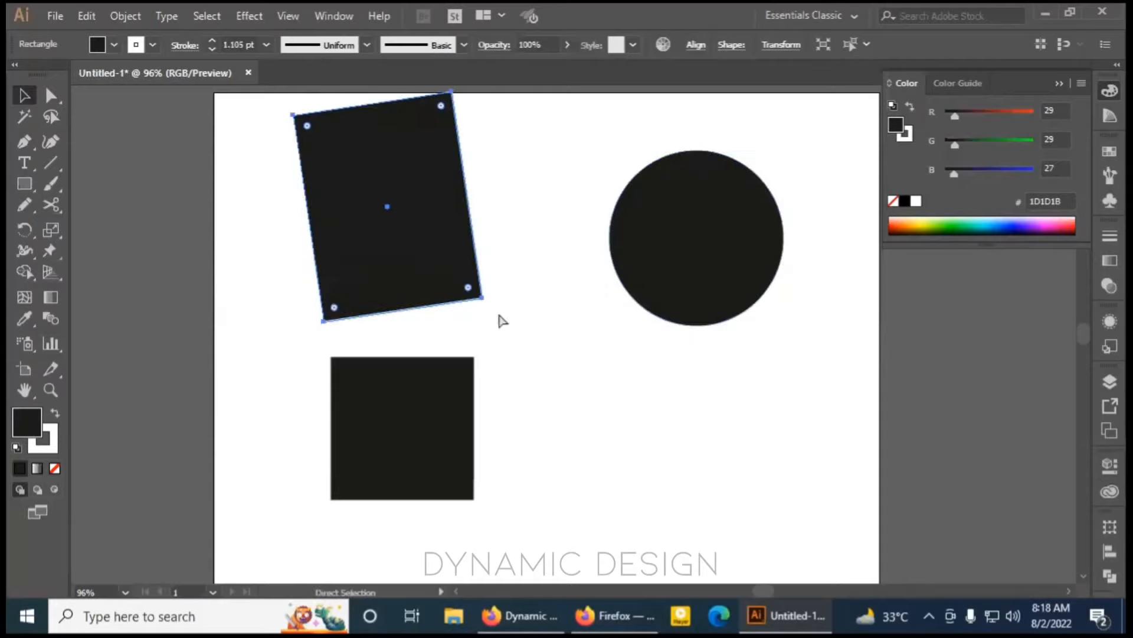
{"action": "key", "text": "ctrl+s"}
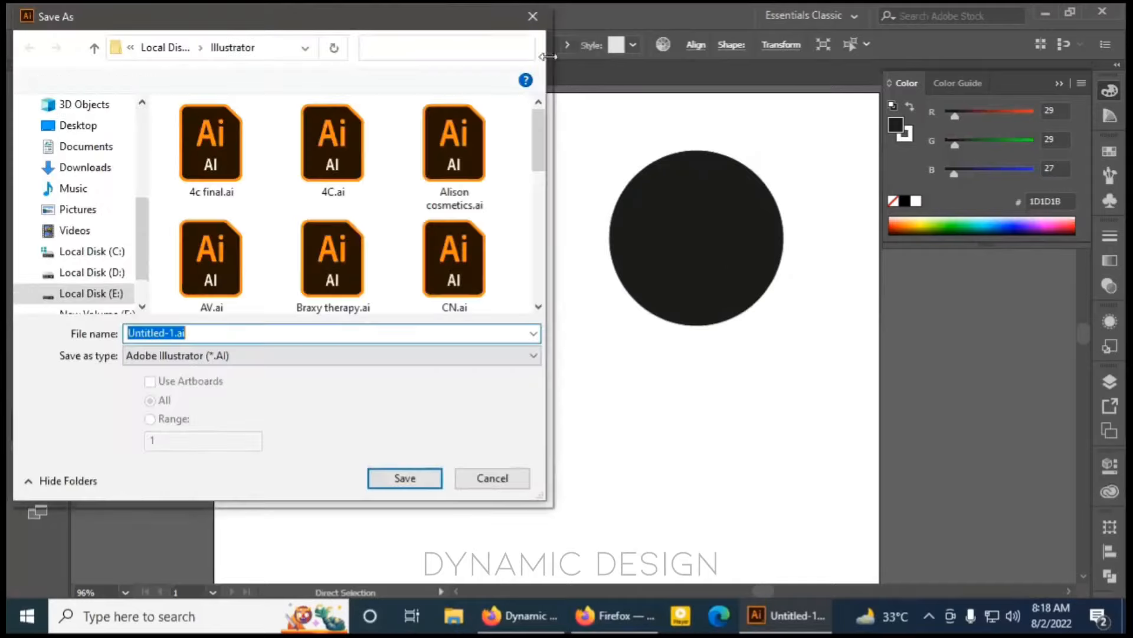
{"action": "key", "text": "Escape"}
{"action": "key", "text": "ctrl+z"}
{"action": "key", "text": "v"}
Try cutting the circle's lower-right quarter with its pie handle, undo the cut, and clear the selection.
{"action": "left_click", "coordinate": [723, 231]}
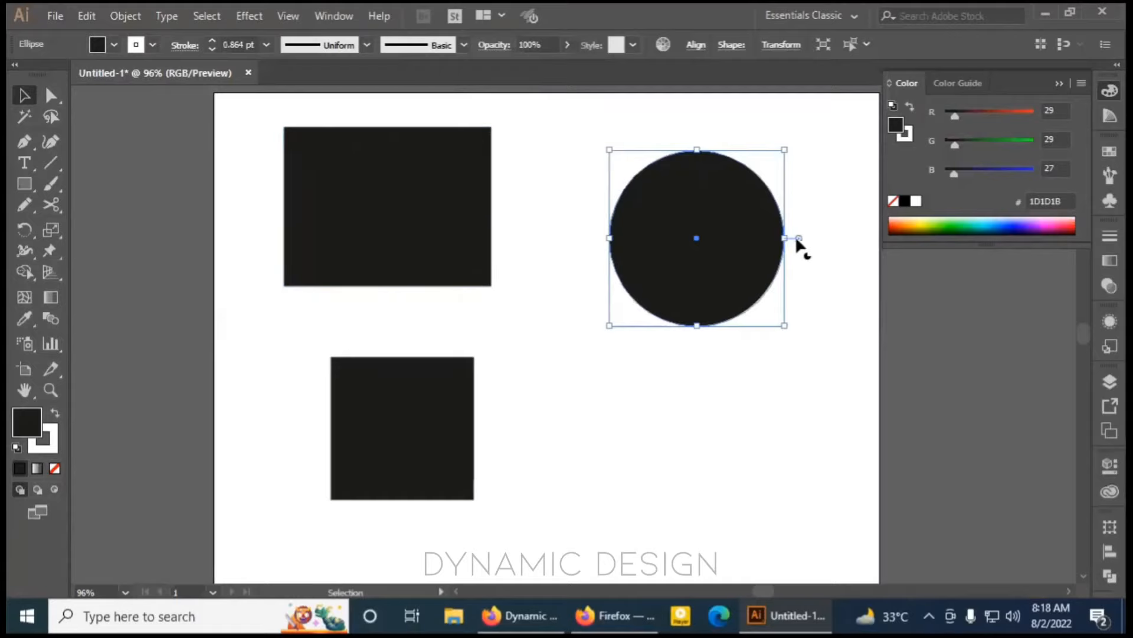
{"action": "left_click_drag", "start_coordinate": [799, 238], "coordinate": [699, 343]}
{"action": "key", "text": "a"}
{"action": "key", "text": "ctrl+z"}
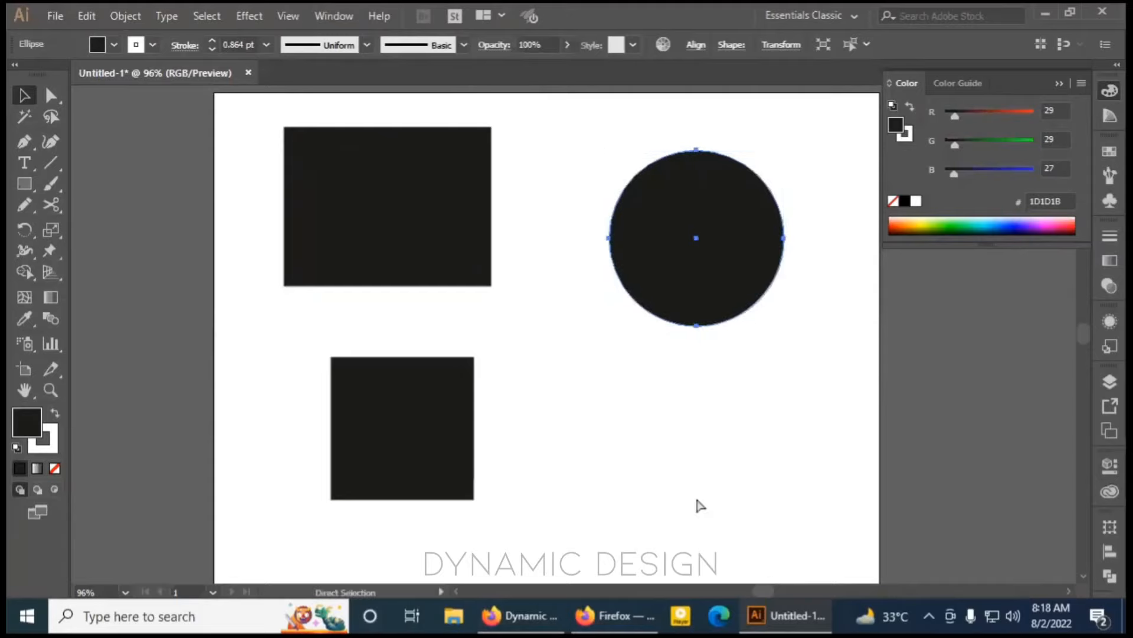
{"action": "key", "text": "v"}
{"action": "left_click", "coordinate": [700, 505]}
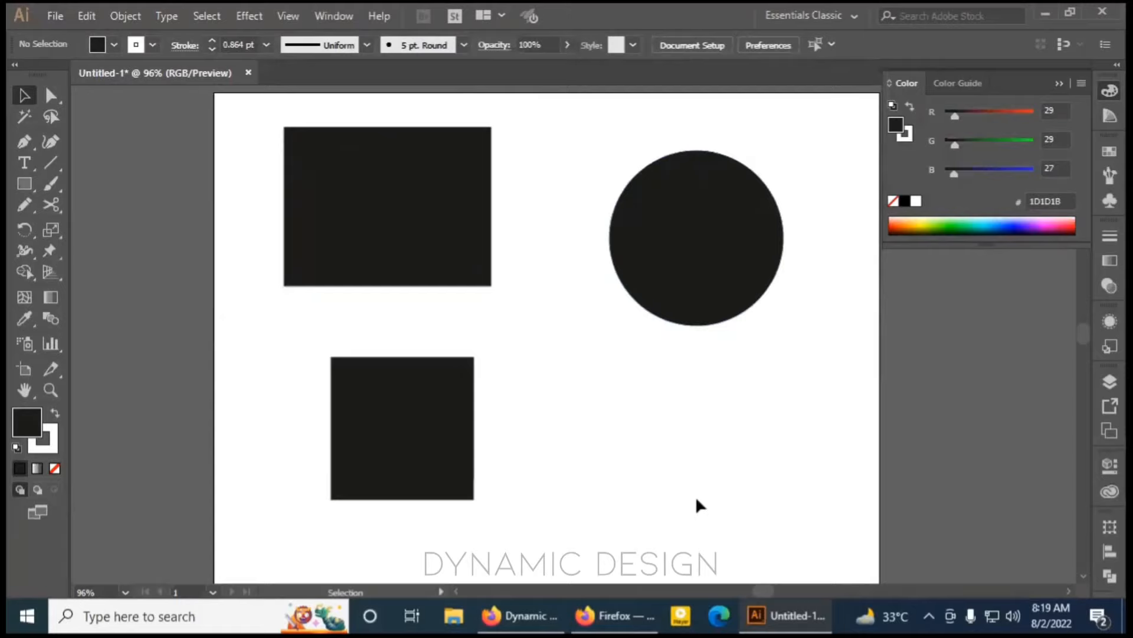
Select the rectangle with the Direct Selection tool, switch to the Selection tool, and enlarge it slightly from its upper-right corner.
{"action": "left_click", "coordinate": [51, 95]}
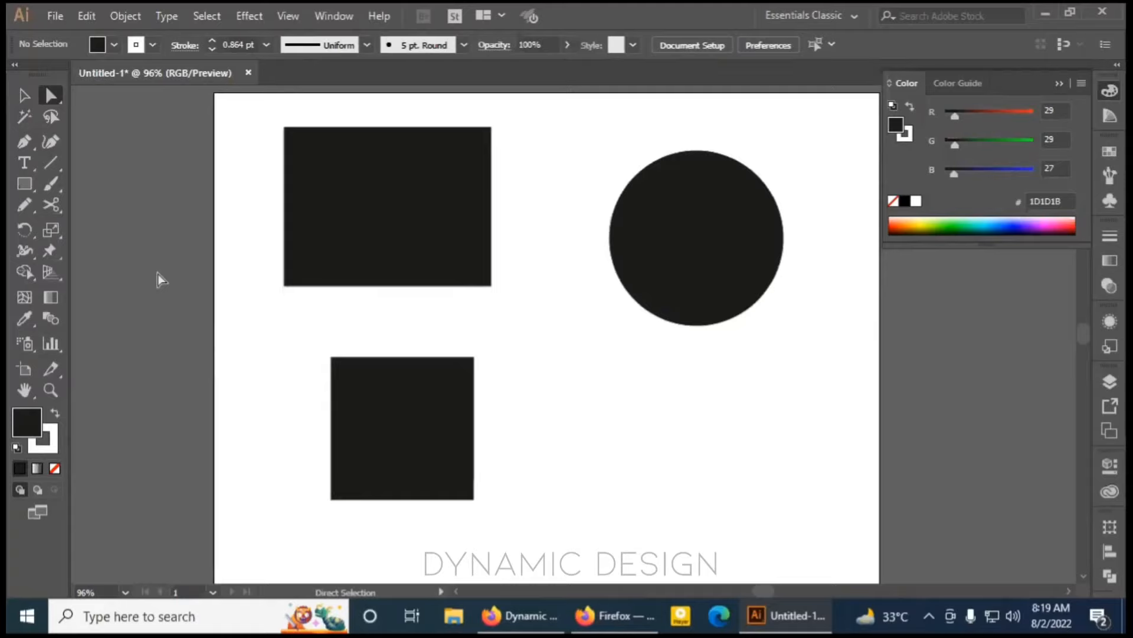
{"action": "left_click", "coordinate": [364, 201]}
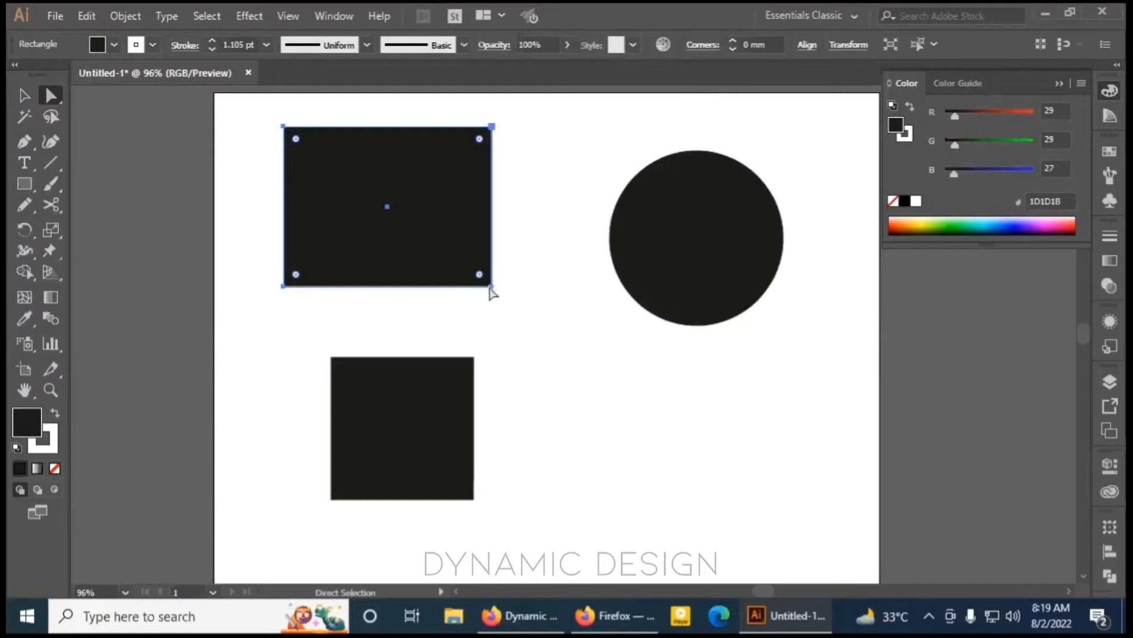
{"action": "left_click", "coordinate": [24, 96]}
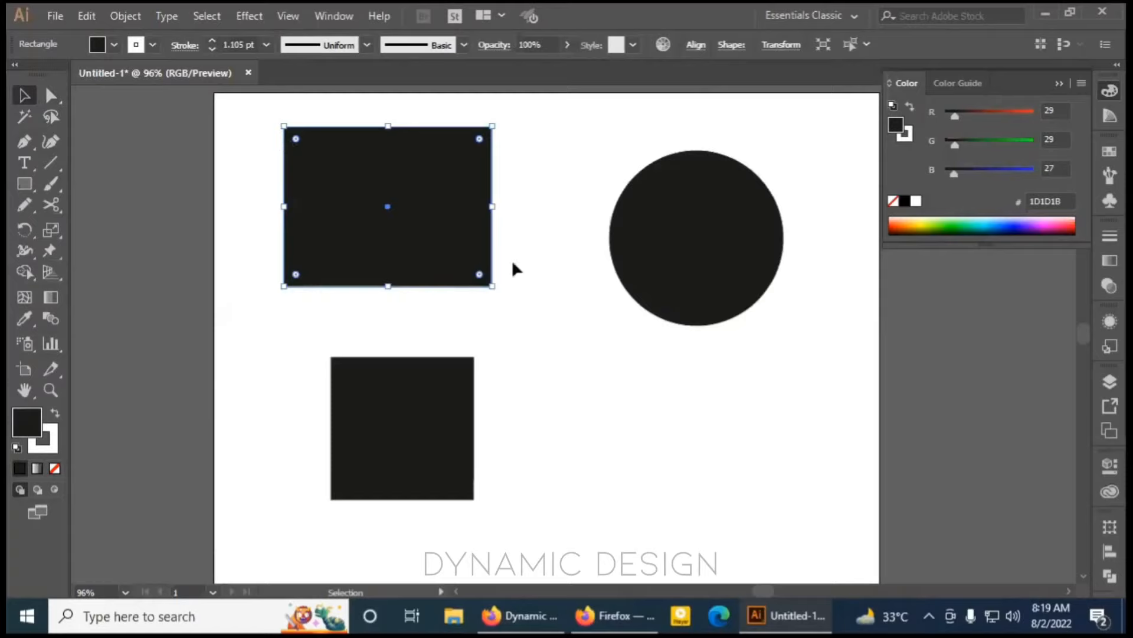
{"action": "mouse_move", "coordinate": [493, 126]}
{"action": "left_mouse_down"}
{"action": "mouse_move", "coordinate": [529, 114]}
{"action": "mouse_move", "coordinate": [493, 152]}
{"action": "mouse_move", "coordinate": [524, 122]}
{"action": "mouse_move", "coordinate": [512, 124]}
{"action": "left_mouse_up"}
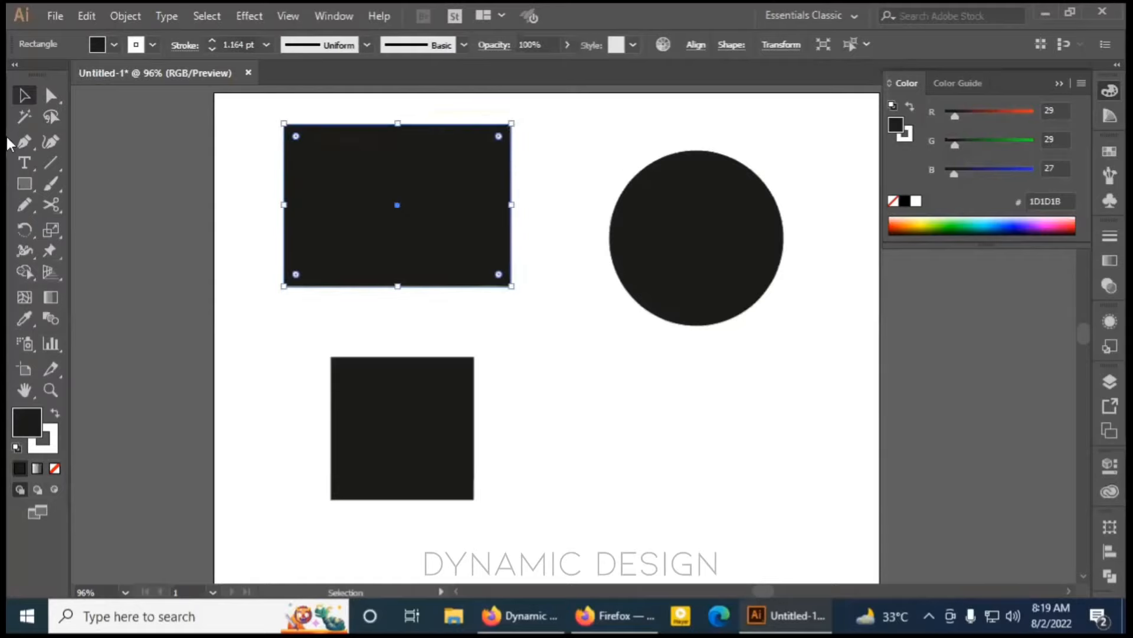
Select the rectangle's upper-left, upper-right and lower-right anchor points individually with the Direct Selection tool.
{"action": "key", "text": "a"}
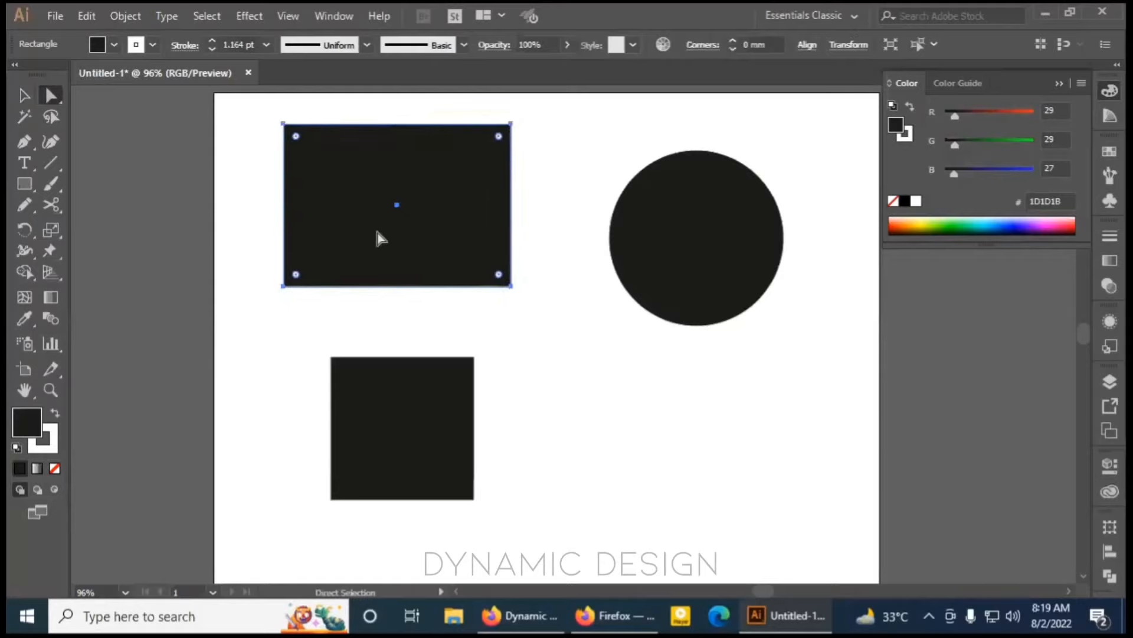
{"action": "left_click", "coordinate": [284, 124]}
{"action": "left_click", "coordinate": [511, 125]}
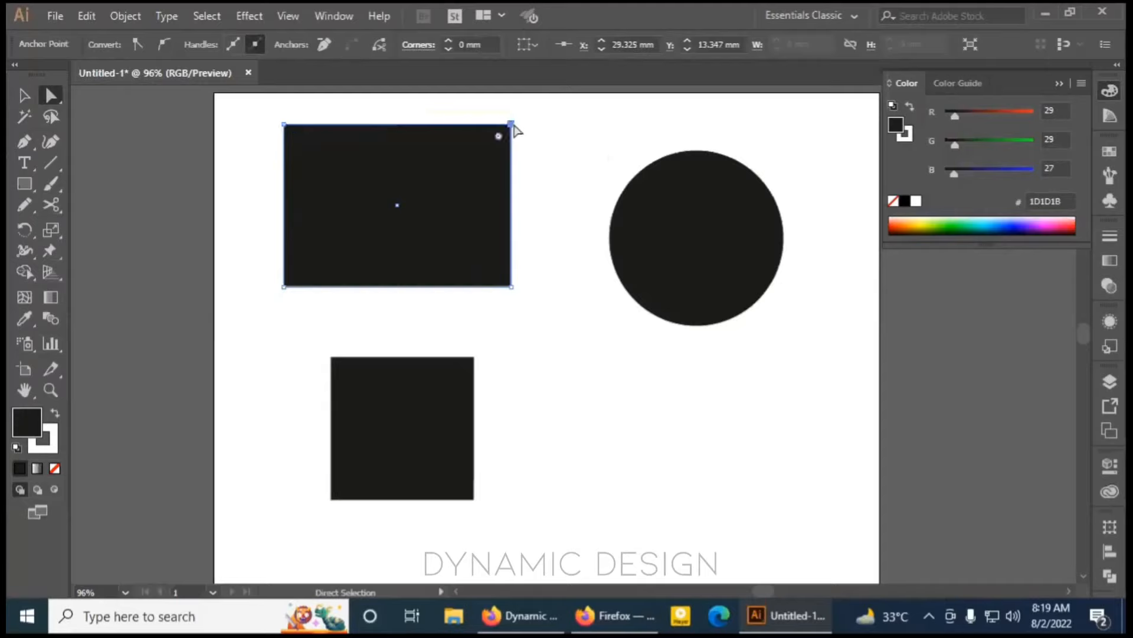
{"action": "left_click", "coordinate": [512, 288]}
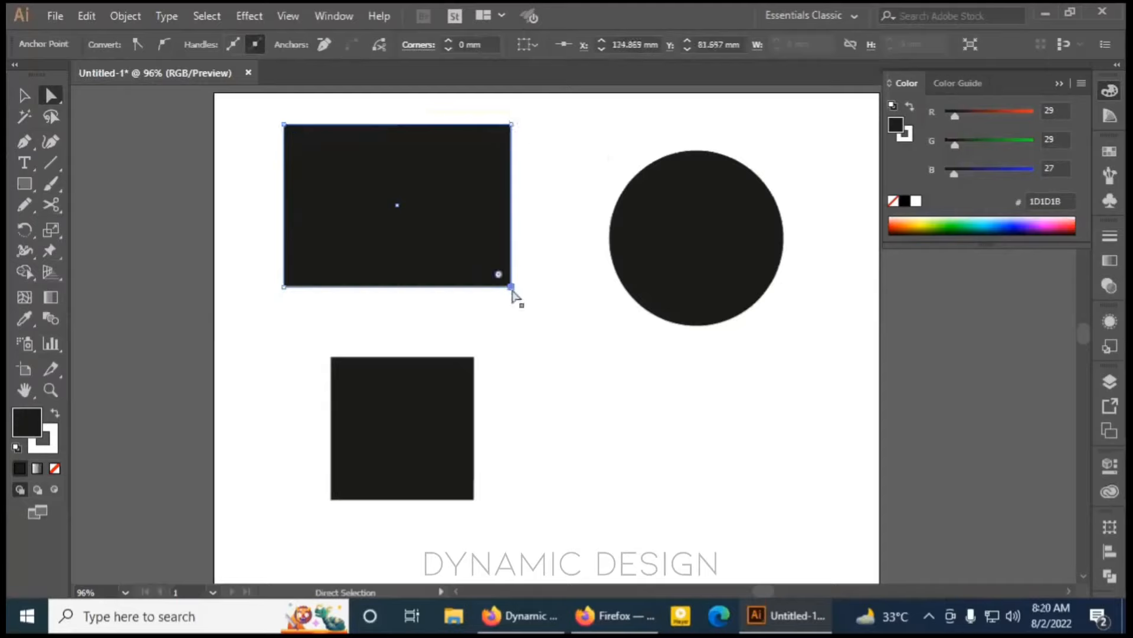
{"action": "left_click", "coordinate": [511, 124]}
{"action": "left_click", "coordinate": [283, 124]}
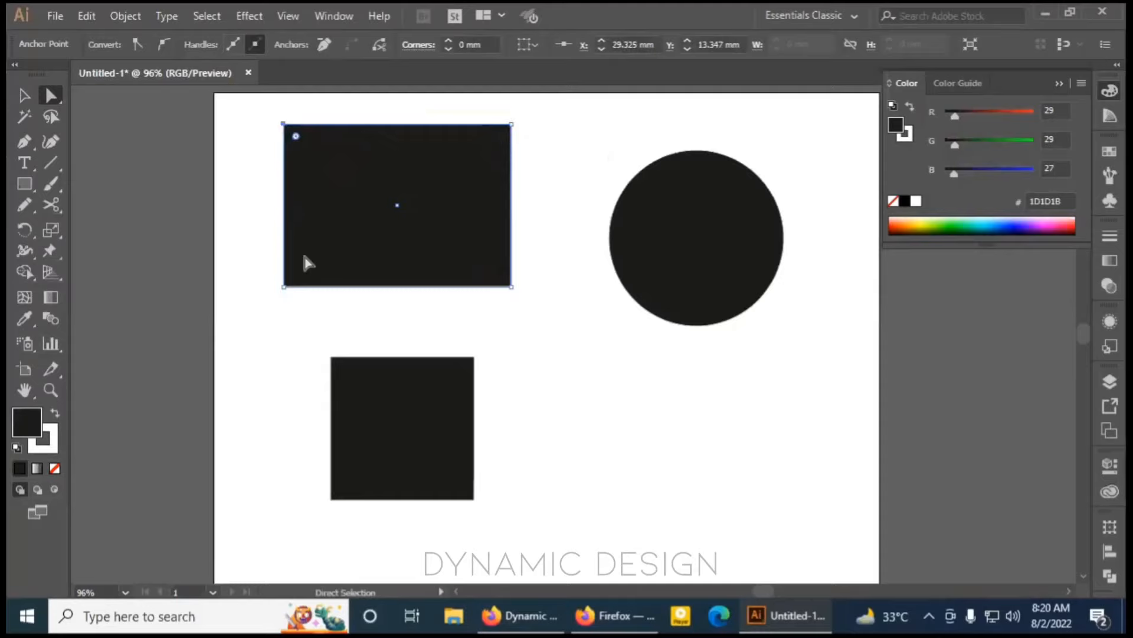
Round only the rectangle's lower-left corner to a radius of 68.35 mm.
{"action": "left_click", "coordinate": [285, 287]}
{"action": "left_click", "coordinate": [283, 287]}
{"action": "left_click_drag", "start_coordinate": [295, 276], "coordinate": [525, 151]}
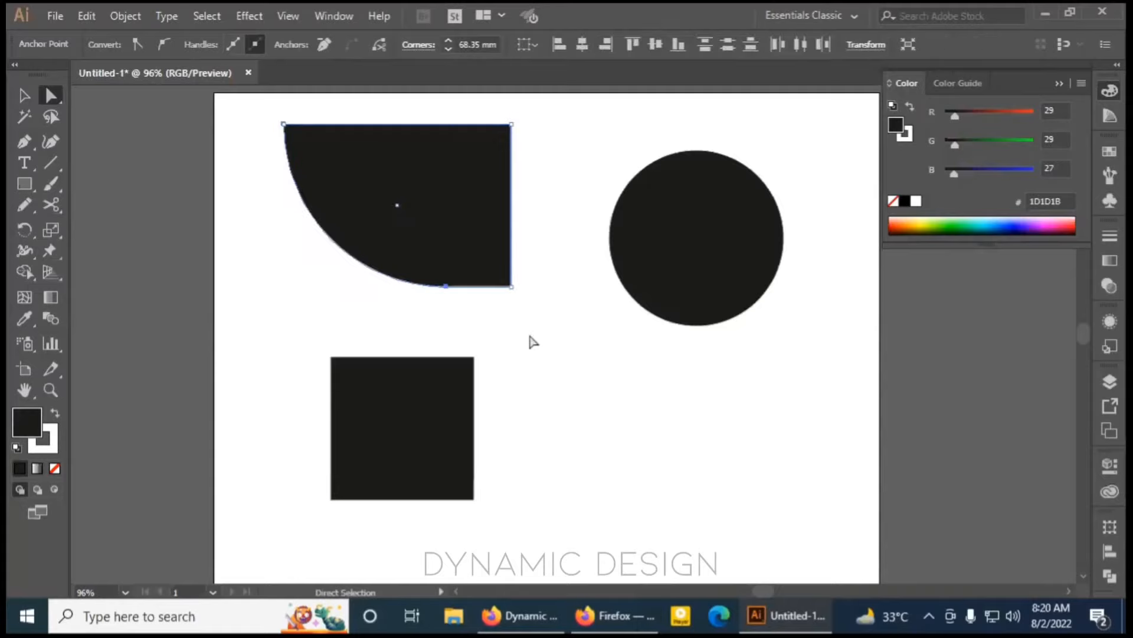
Round the rectangle's upper-right corner to a radius of 68.35 mm and clear the selection.
{"action": "left_click", "coordinate": [515, 352]}
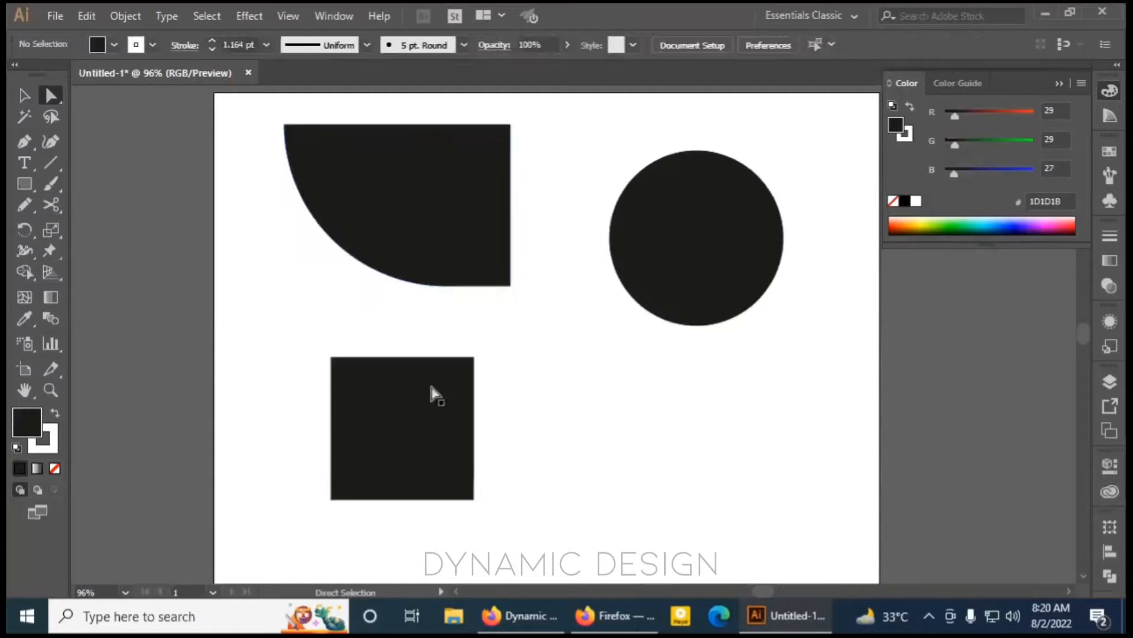
{"action": "left_click", "coordinate": [510, 123]}
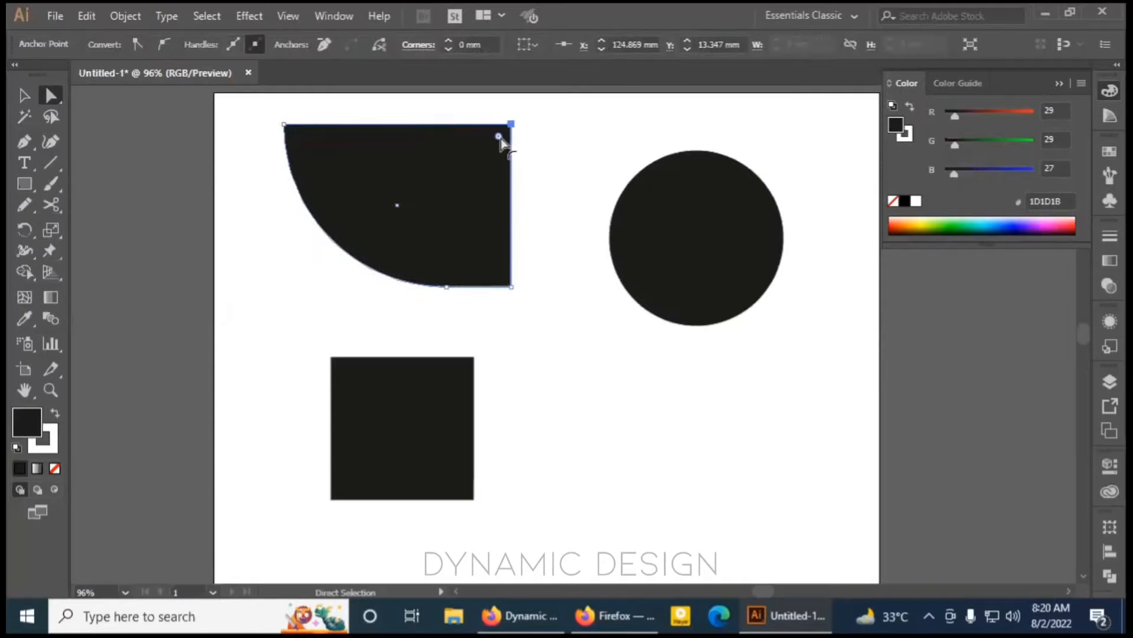
{"action": "left_click_drag", "start_coordinate": [501, 140], "coordinate": [219, 339]}
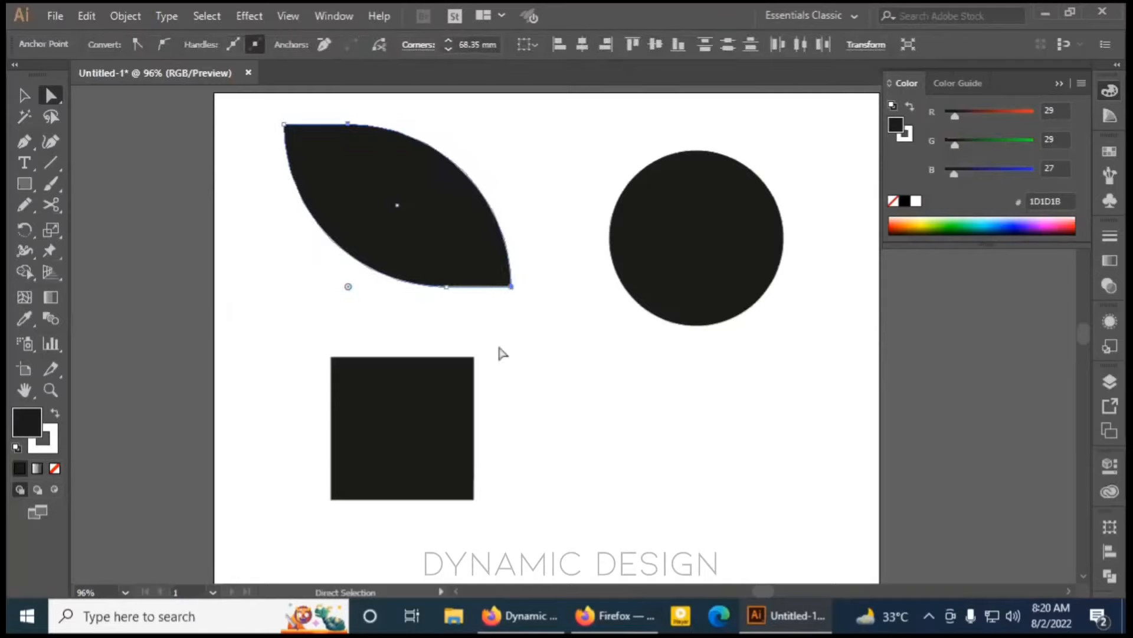
{"action": "left_click", "coordinate": [501, 346]}
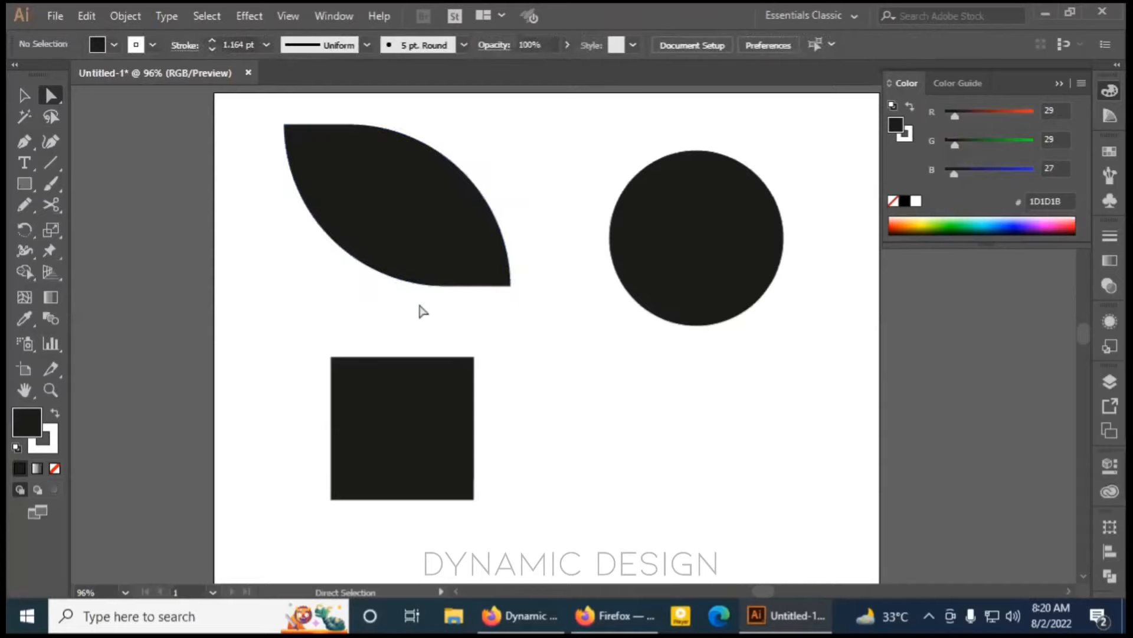
Undo both corner roundings on the rectangle and select its upper-right anchor point.
{"action": "key", "text": "ctrl+z"}
{"action": "key", "text": "ctrl+z"}
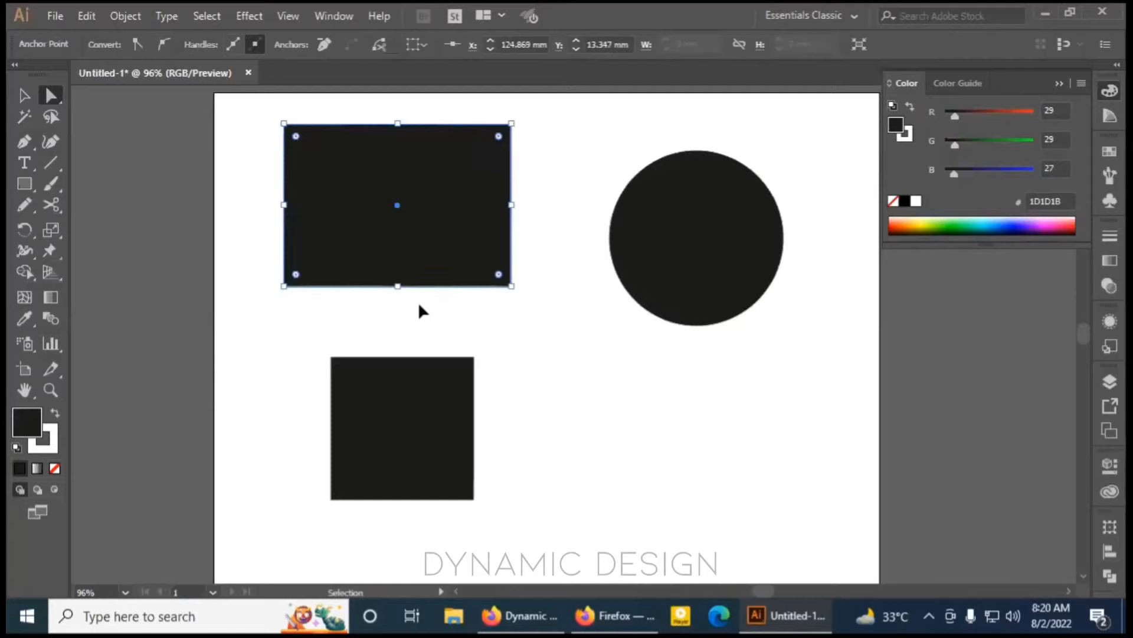
{"action": "left_click", "coordinate": [511, 125]}
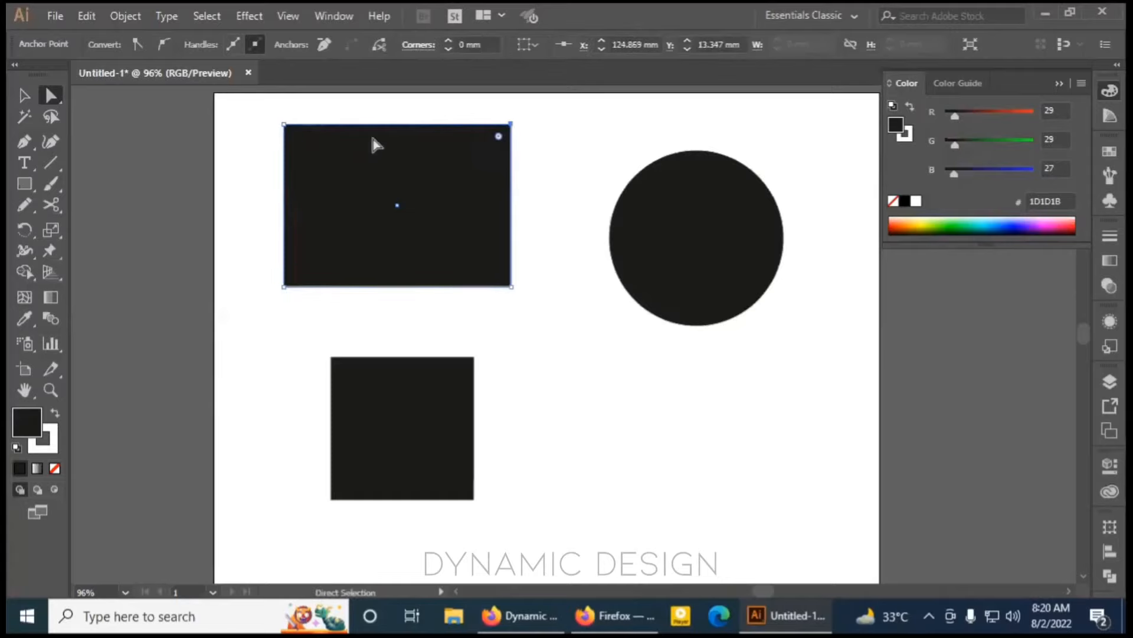
Try reshaping the rectangle by moving its upper-left anchor point inward to about X 74 mm, Y 51 mm, and further to other positions.
{"action": "left_click", "coordinate": [284, 124]}
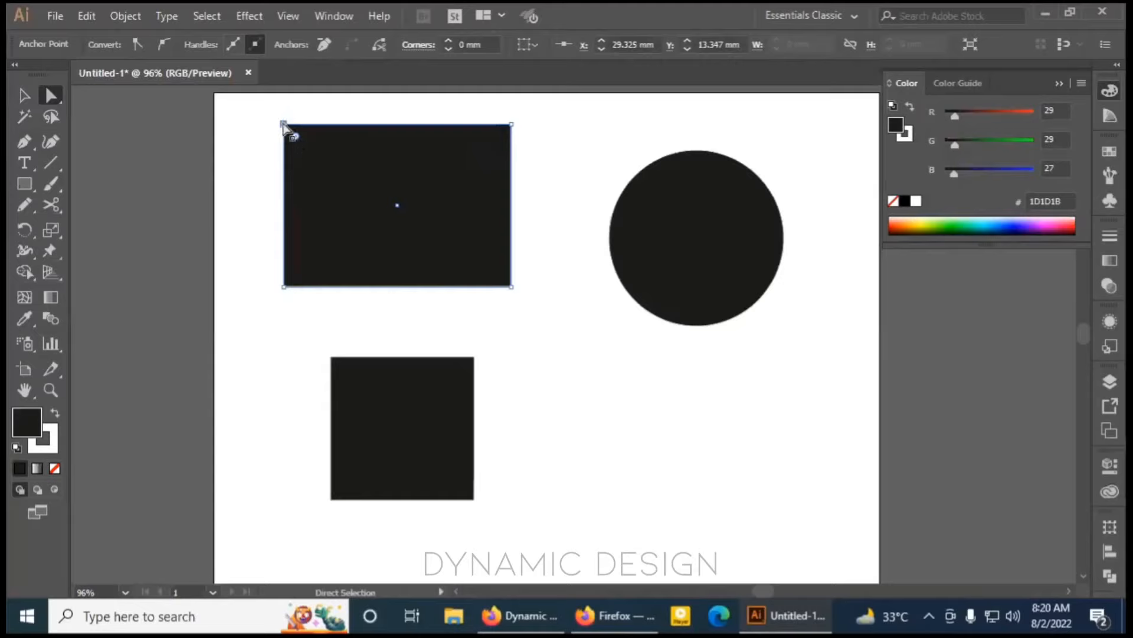
{"action": "left_click_drag", "start_coordinate": [284, 125], "coordinate": [390, 216]}
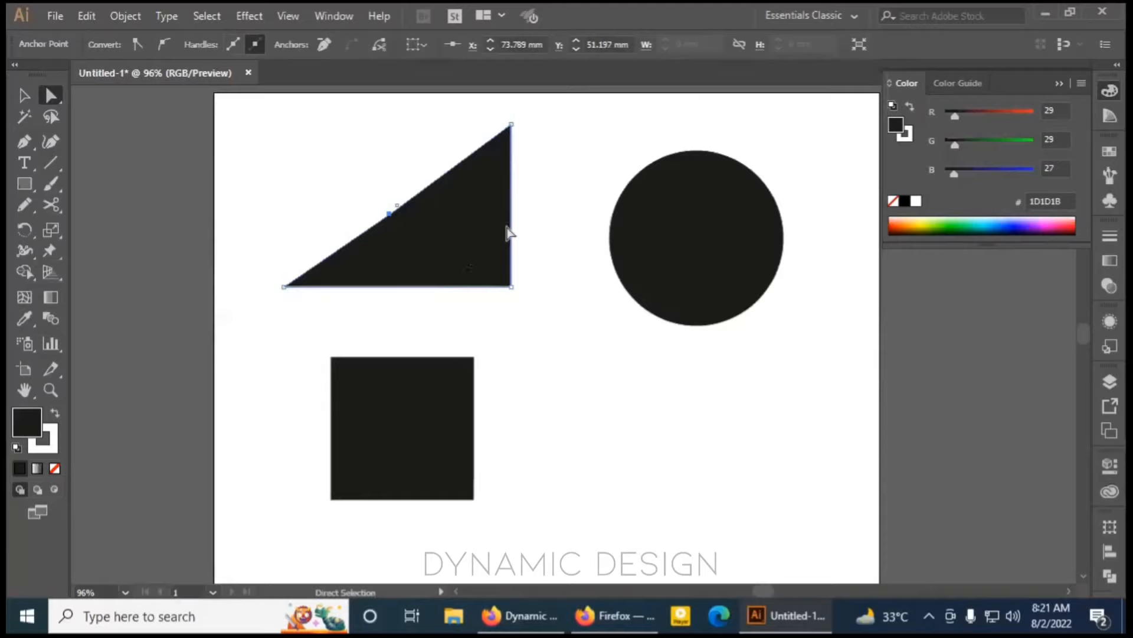
{"action": "left_click_drag", "start_coordinate": [389, 214], "coordinate": [285, 188]}
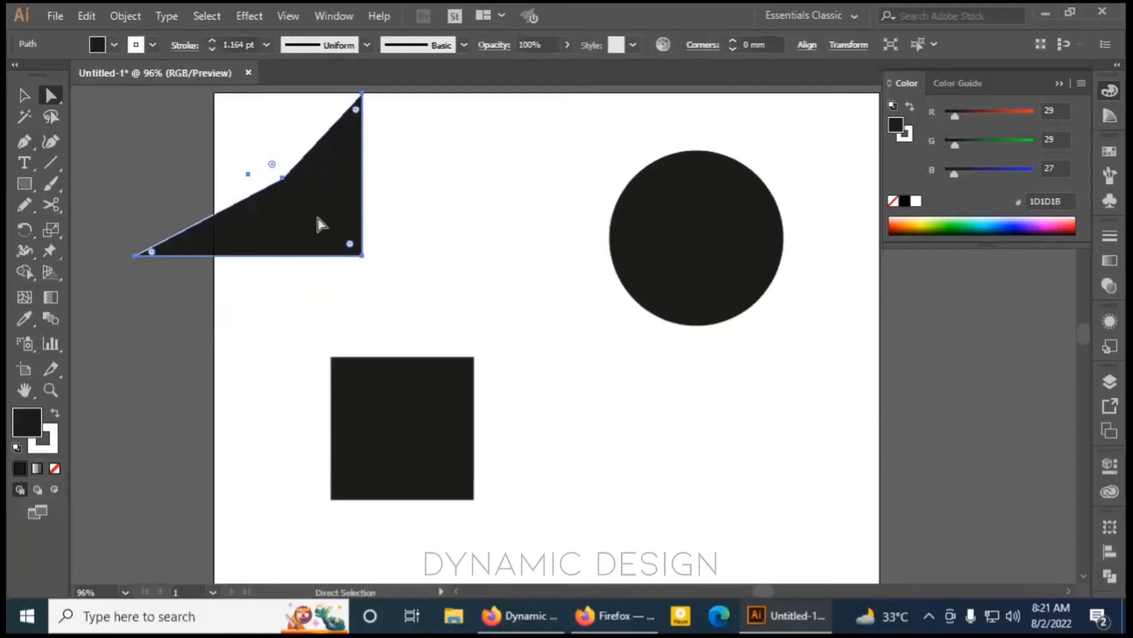
Undo all moves of the shape and its upper-left anchor point, back to the full rectangle.
{"action": "key", "text": "ctrl+z"}
{"action": "key", "text": "ctrl+z"}
{"action": "key", "text": "ctrl+z"}
{"action": "key", "text": "ctrl+z"}
{"action": "key", "text": "ctrl+z"}
{"action": "key", "text": "ctrl+z"}
{"action": "key", "text": "ctrl+z"}
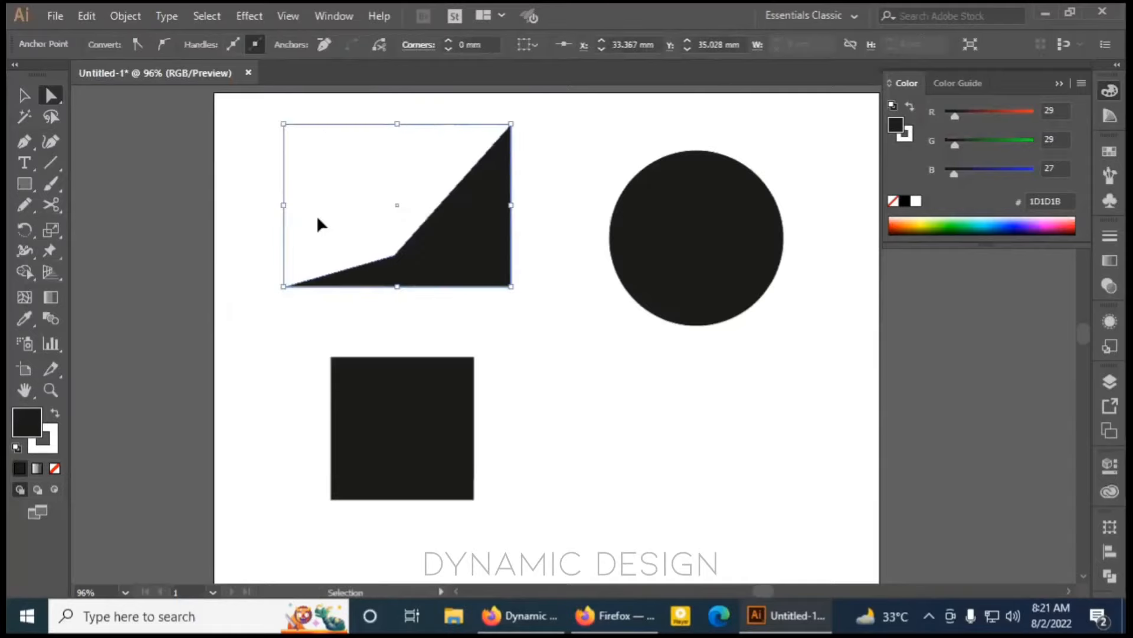
{"action": "key", "text": "ctrl+z"}
{"action": "key", "text": "ctrl+z"}
{"action": "key", "text": "ctrl+z"}
{"action": "key", "text": "ctrl+z"}
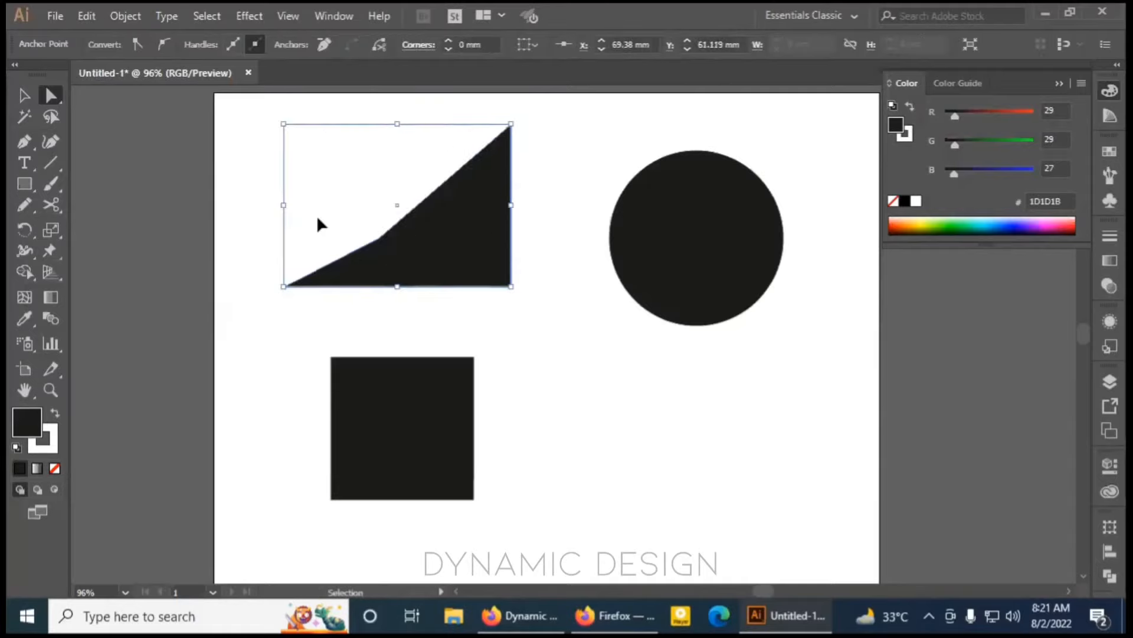
{"action": "key", "text": "ctrl+z"}
{"action": "key", "text": "ctrl+z"}
{"action": "key", "text": "ctrl+z"}
{"action": "key", "text": "ctrl+z"}
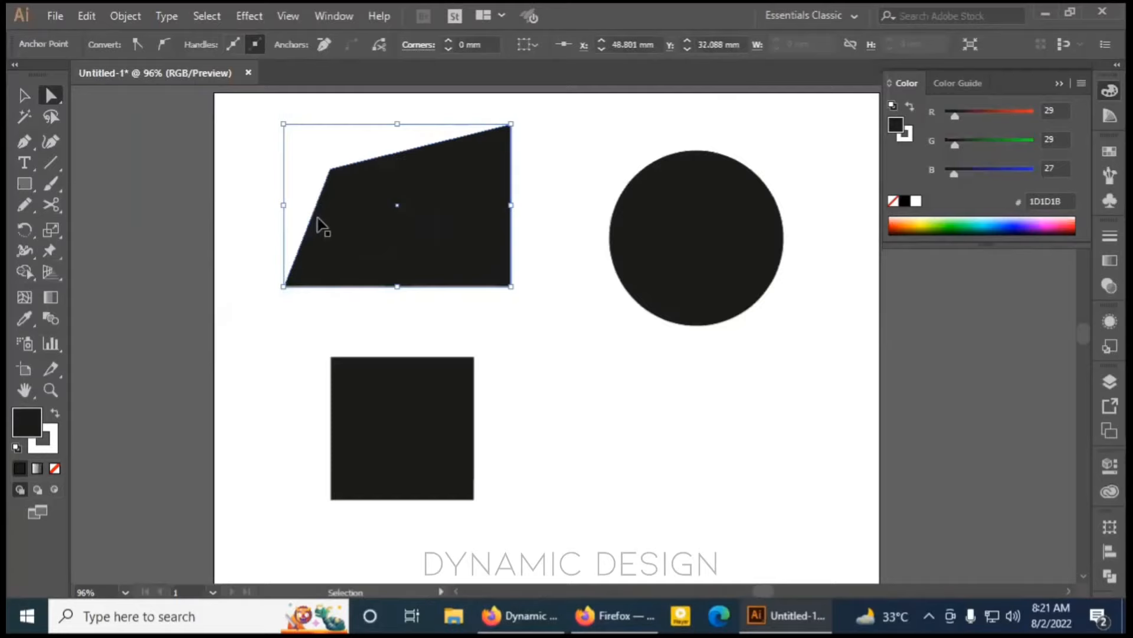
{"action": "key", "text": "ctrl+z"}
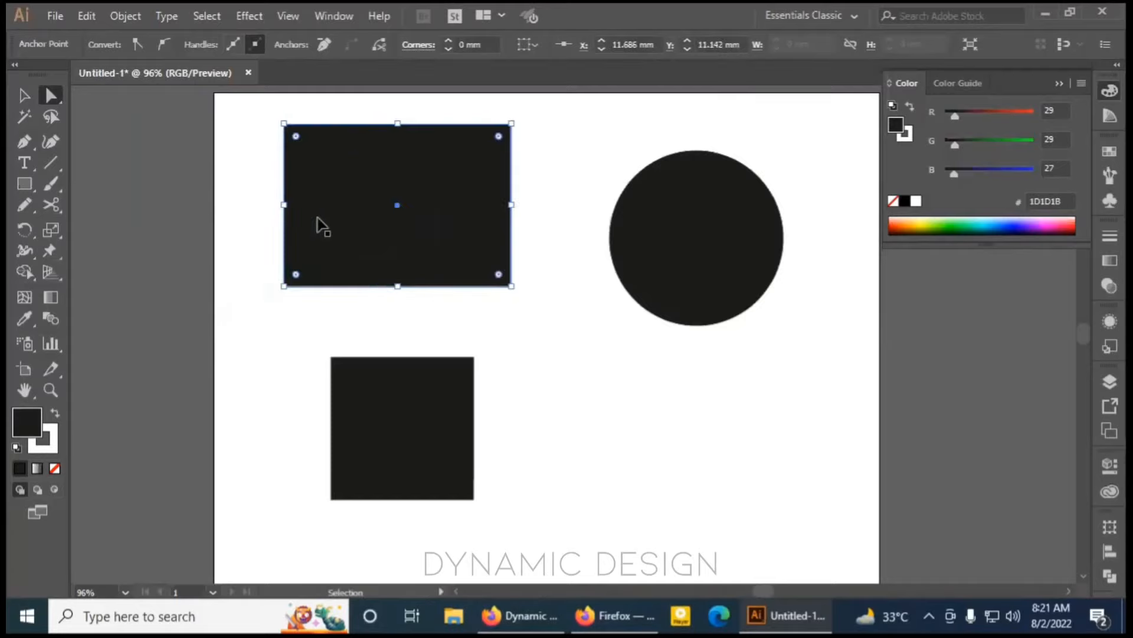
Try deleting the rectangle's upper-left and lower-left anchor points in turn, and undo both deletions.
{"action": "left_click", "coordinate": [284, 125]}
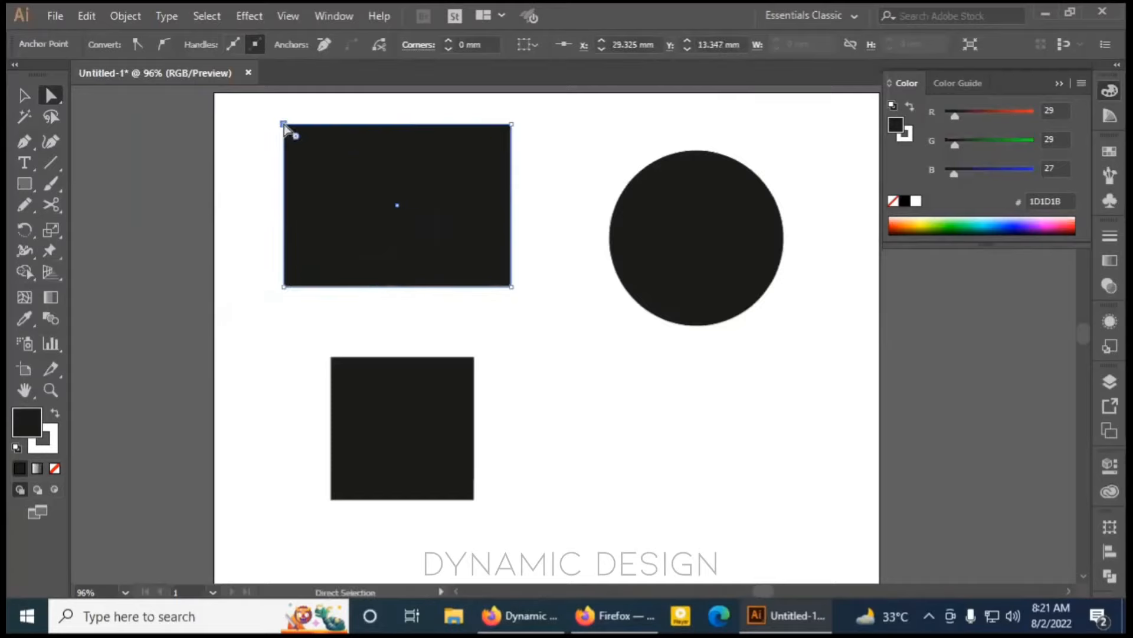
{"action": "key", "text": "Delete"}
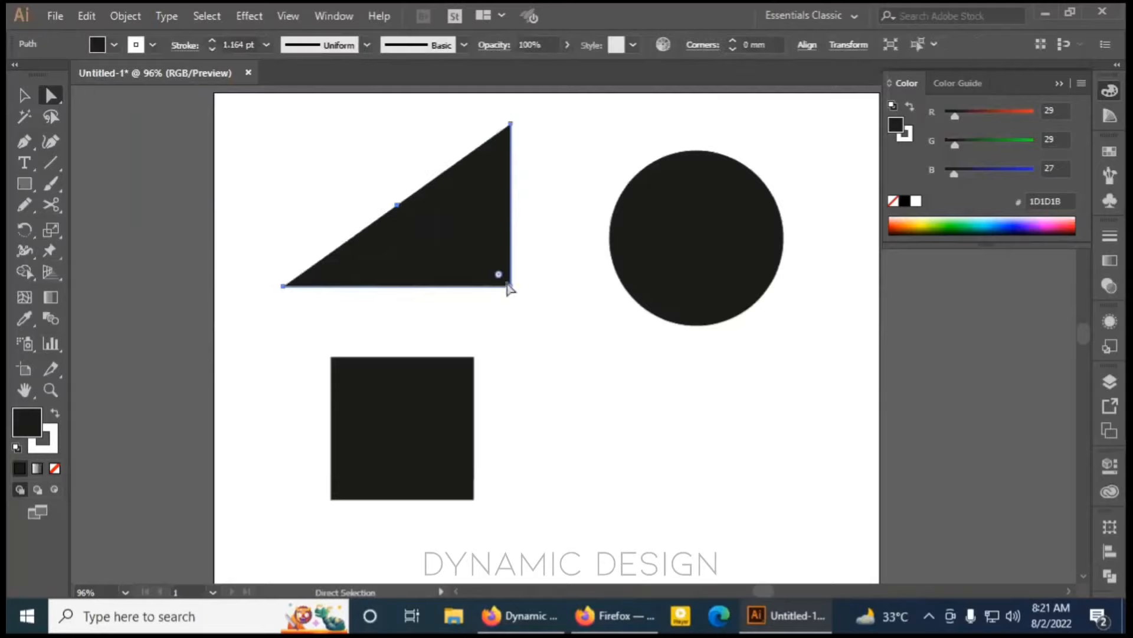
{"action": "left_click", "coordinate": [283, 287]}
{"action": "key", "text": "Delete"}
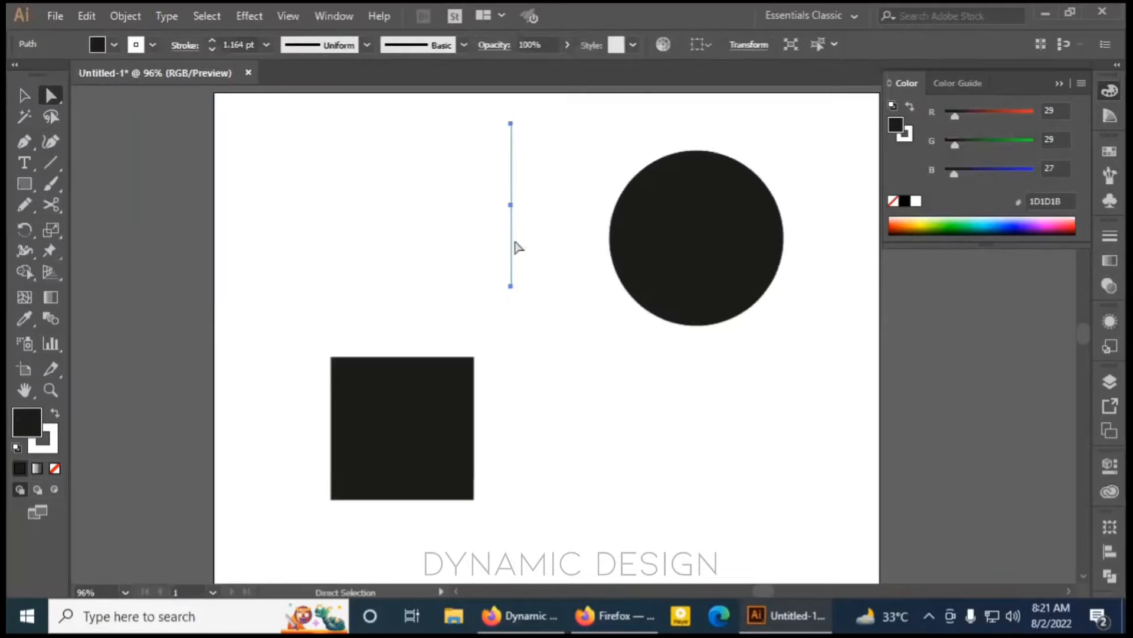
{"action": "key", "text": "ctrl+z"}
{"action": "key", "text": "ctrl+z"}
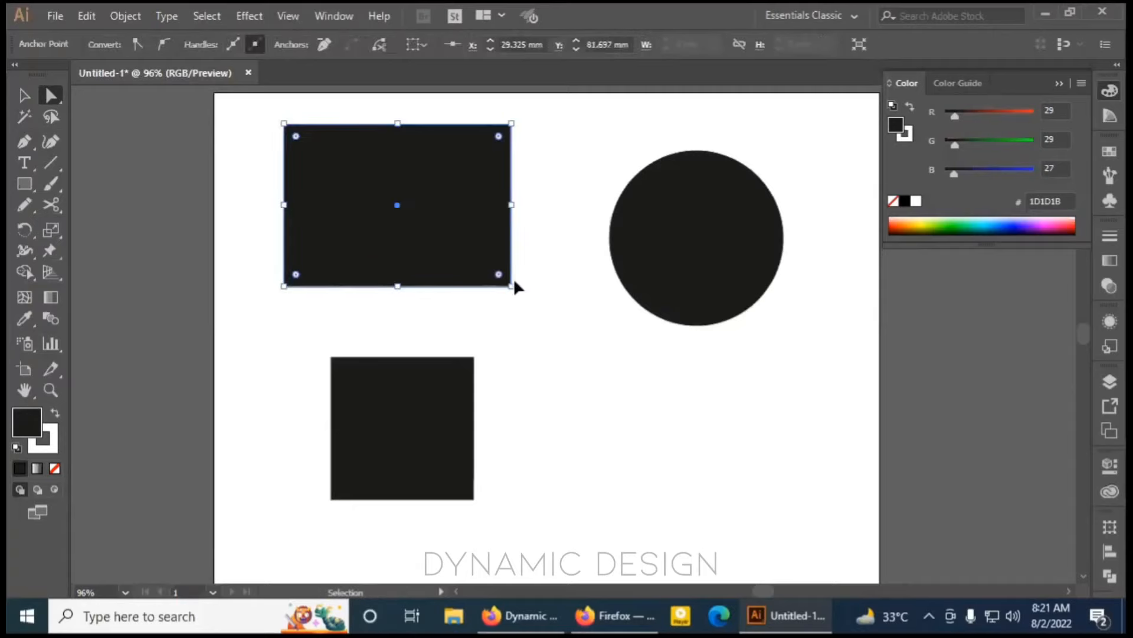
Try deleting the rectangle's upper-right and lower-right anchor points separately, undoing each deletion.
{"action": "left_click", "coordinate": [511, 124]}
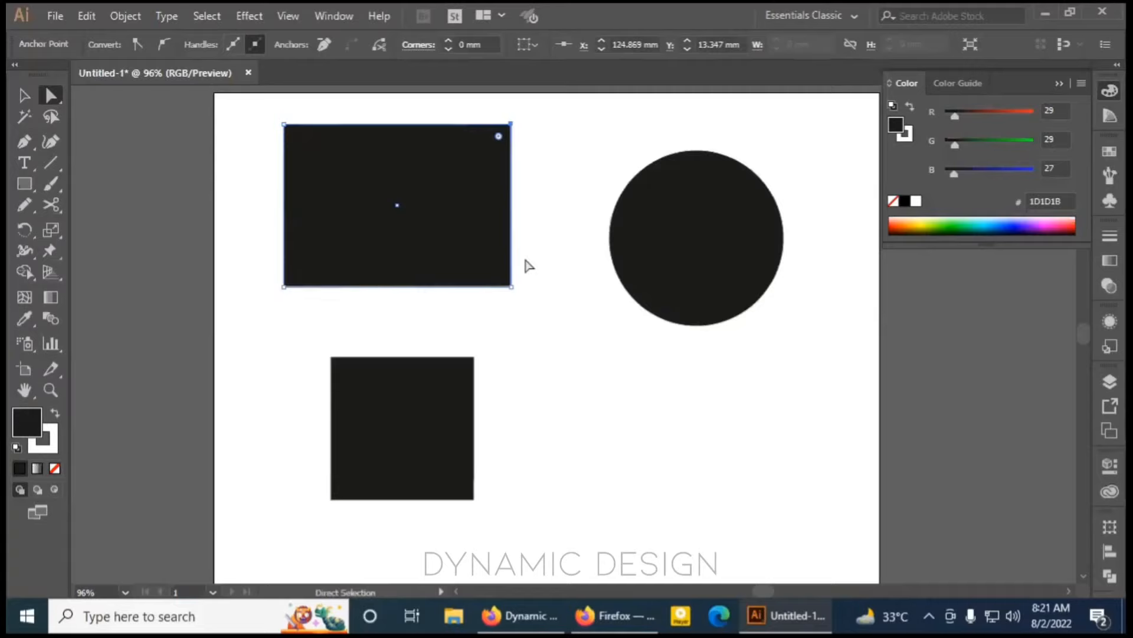
{"action": "key", "text": "Delete"}
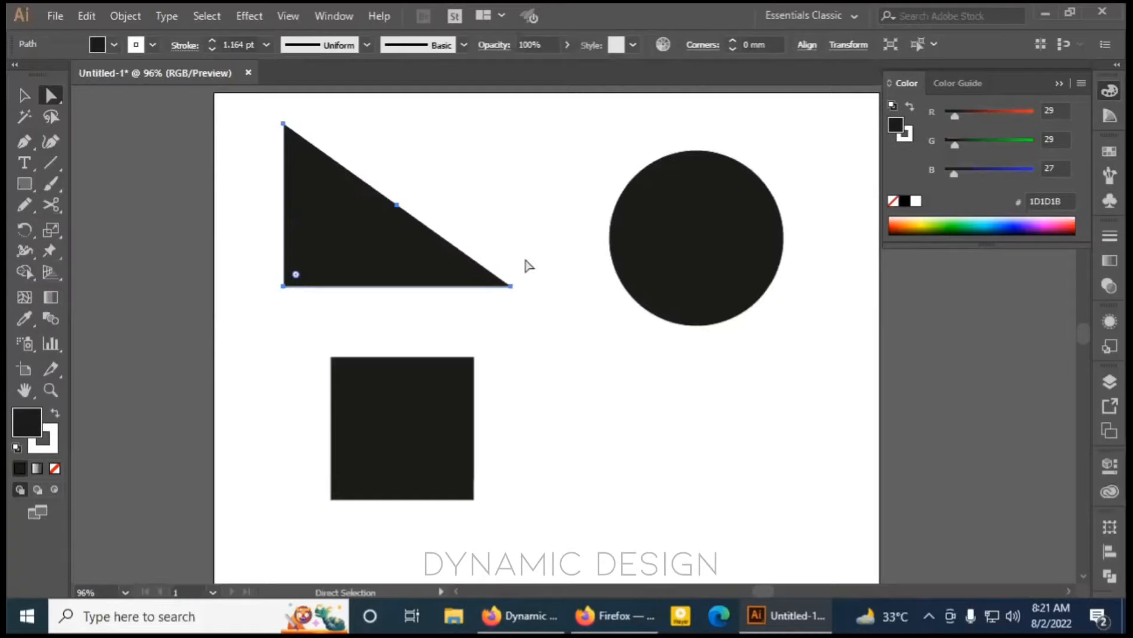
{"action": "key", "text": "ctrl+z"}
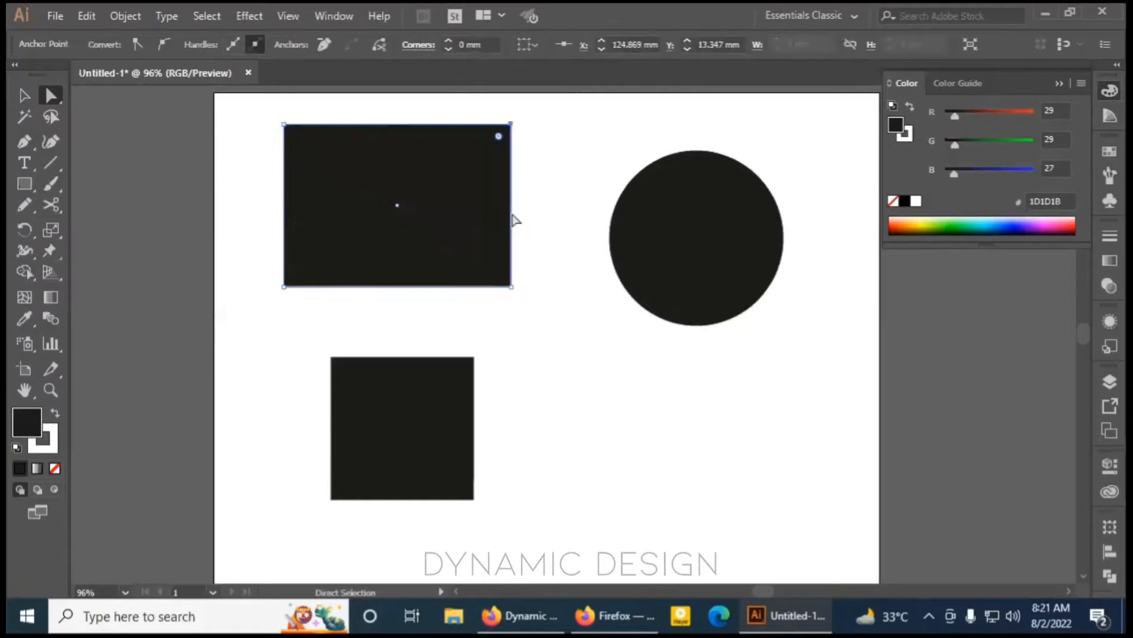
{"action": "left_click", "coordinate": [512, 287]}
{"action": "key", "text": "Delete"}
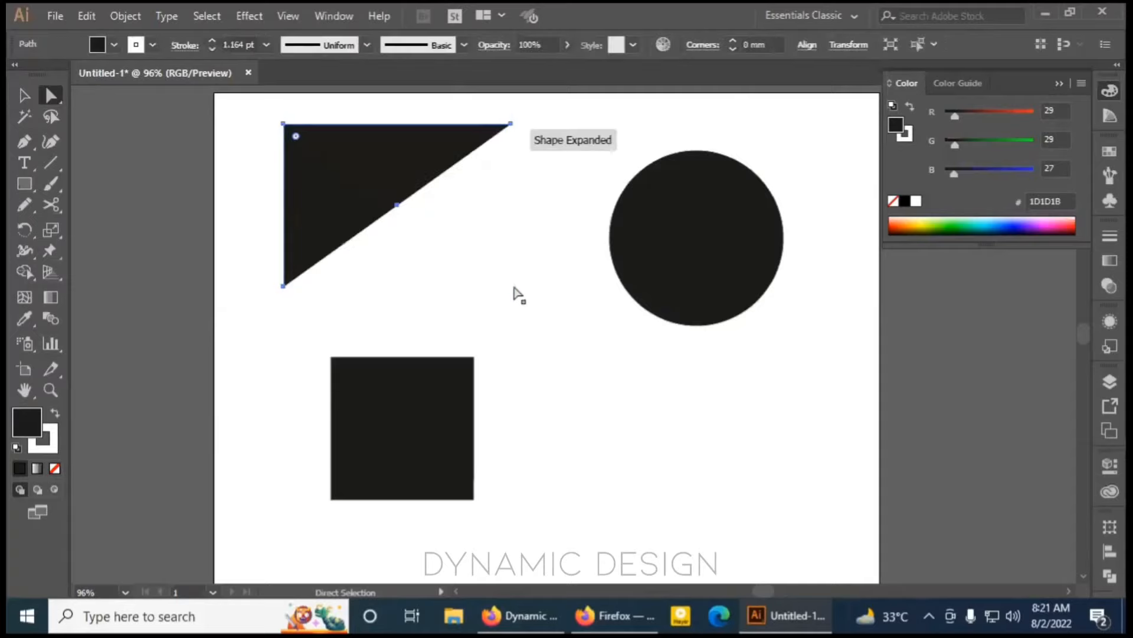
{"action": "key", "text": "ctrl+z"}
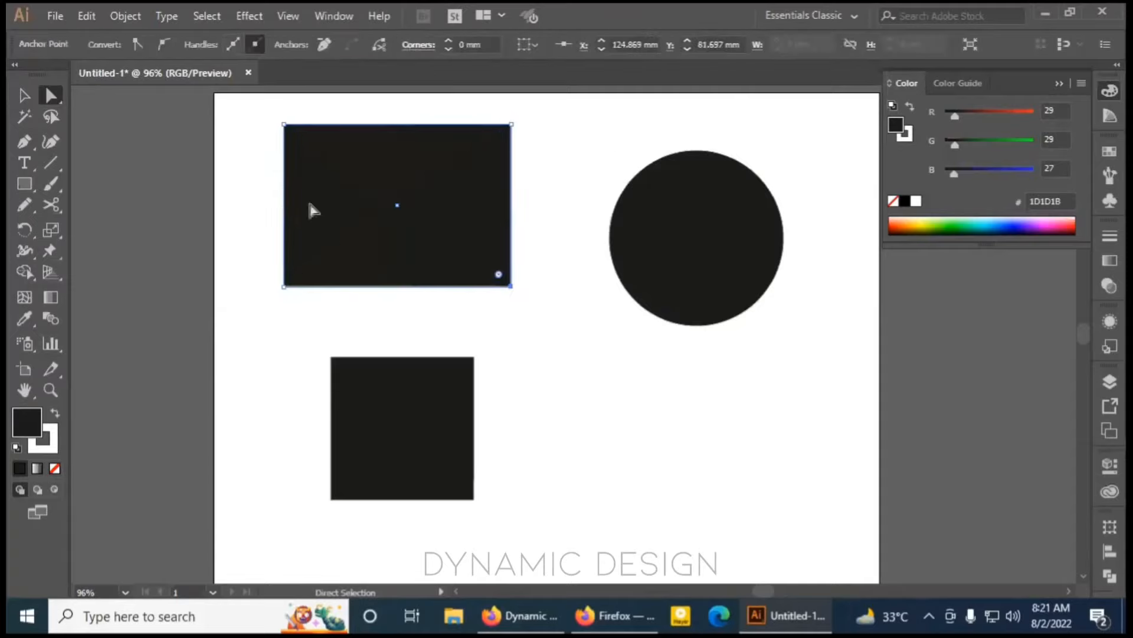
Inspect the circle's anchor points and bend its upper-left side inward using the direction handles of the left and top anchors.
{"action": "left_click", "coordinate": [726, 254]}
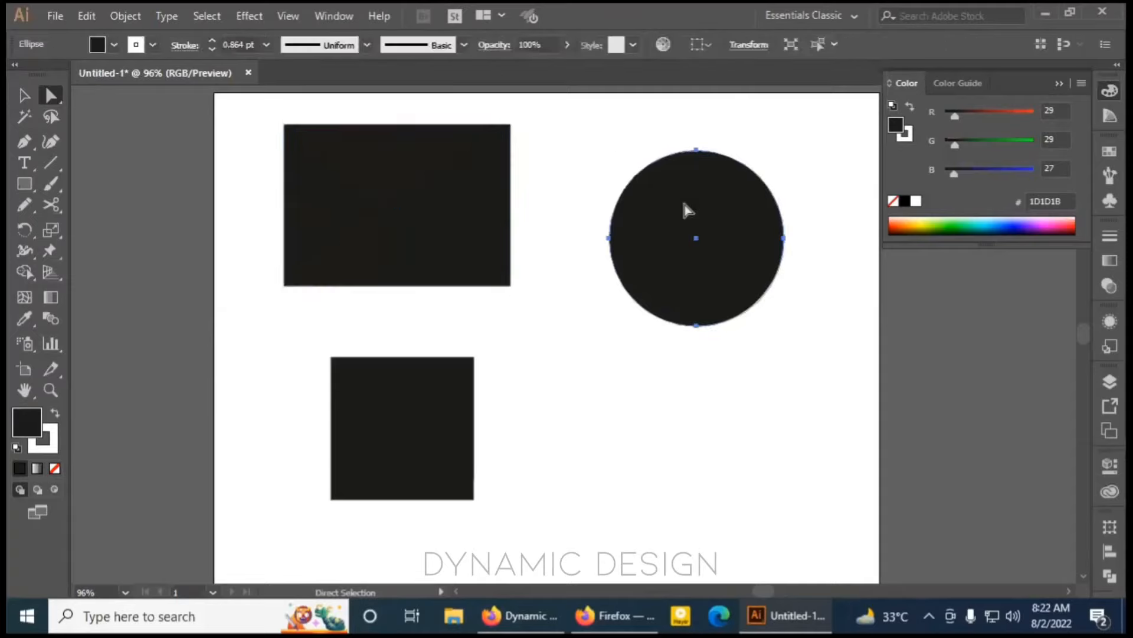
{"action": "left_click", "coordinate": [696, 150]}
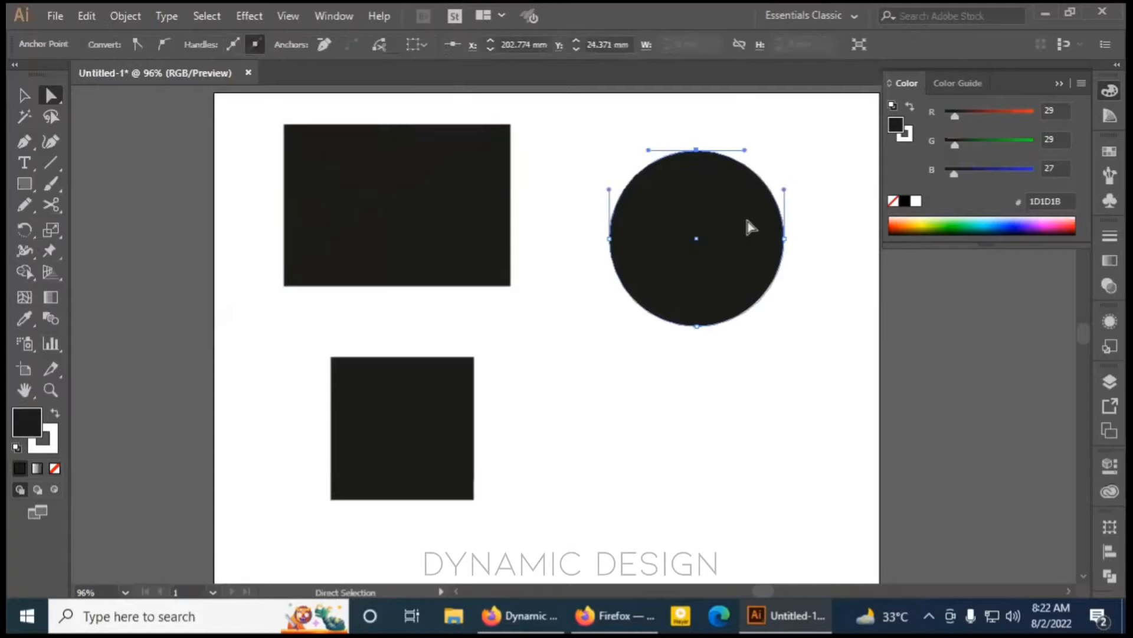
{"action": "left_click", "coordinate": [783, 239]}
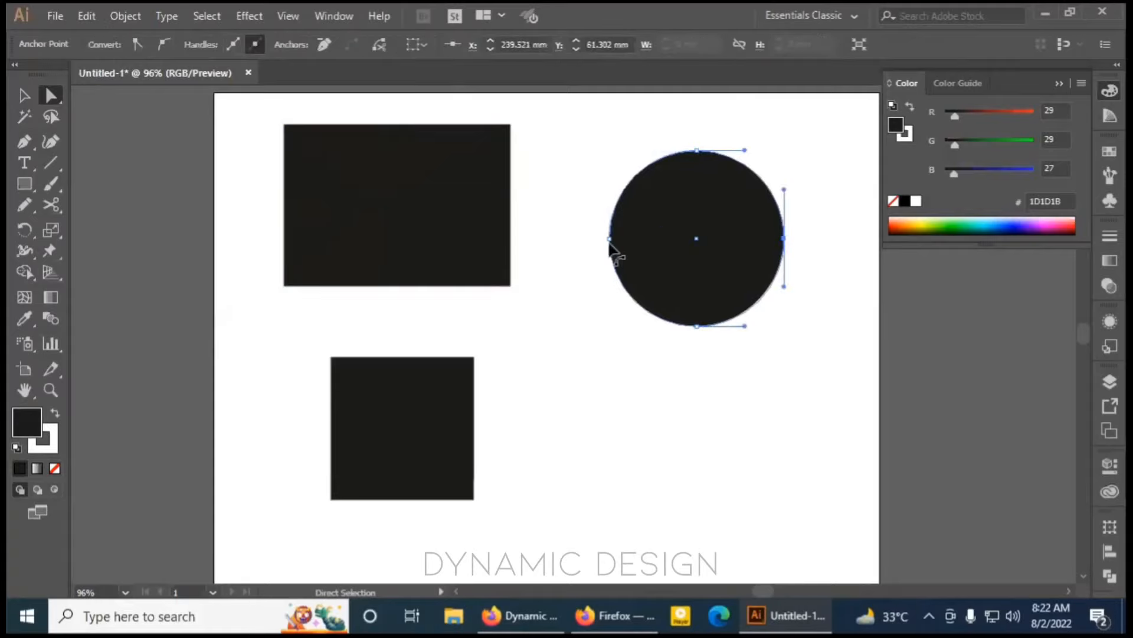
{"action": "left_click", "coordinate": [610, 239]}
{"action": "left_click_drag", "start_coordinate": [609, 190], "coordinate": [565, 307]}
{"action": "left_click_drag", "start_coordinate": [637, 192], "coordinate": [646, 235]}
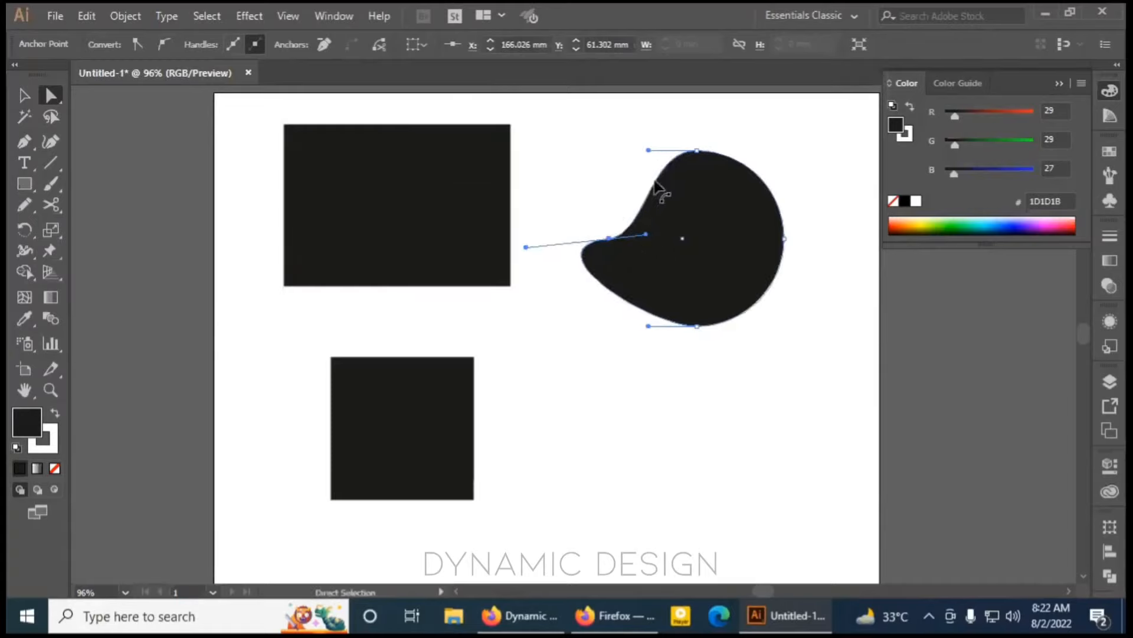
{"action": "left_click_drag", "start_coordinate": [649, 151], "coordinate": [696, 187]}
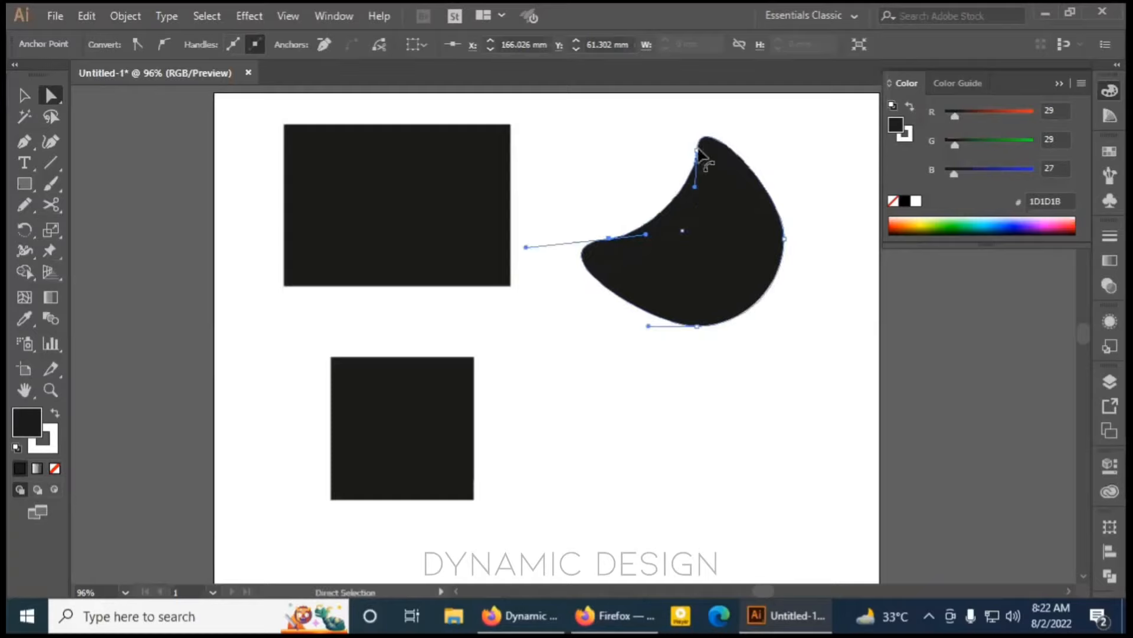
Tilt the right anchor's direction handles so the upper-right side bulges outward and the lower-right side curves inward.
{"action": "left_click", "coordinate": [784, 238]}
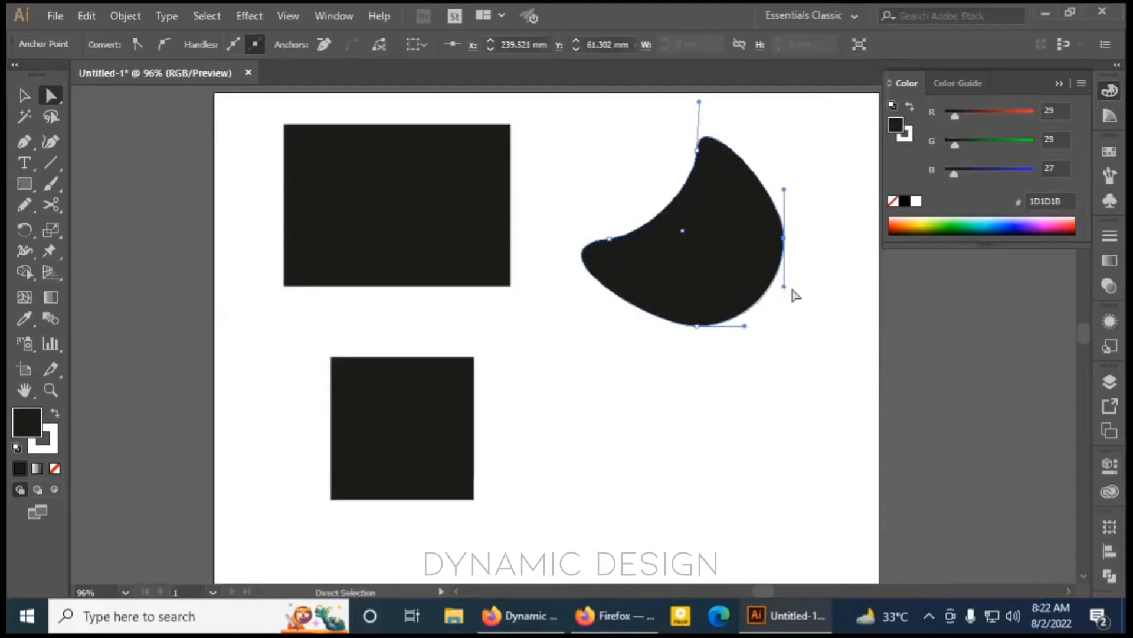
{"action": "left_click_drag", "start_coordinate": [786, 288], "coordinate": [756, 249]}
{"action": "left_click_drag", "start_coordinate": [830, 220], "coordinate": [883, 155]}
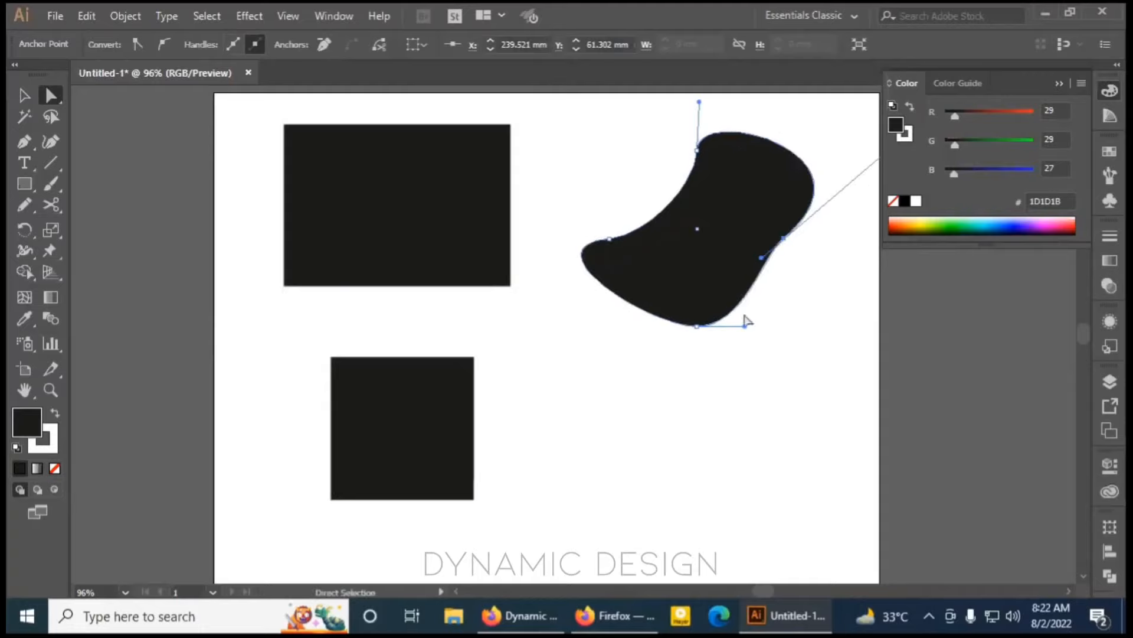
Reshape the lower edge into an inward curve with a pointed tip using the bottom anchor's direction handles, and clear the selection.
{"action": "left_click_drag", "start_coordinate": [745, 326], "coordinate": [797, 370]}
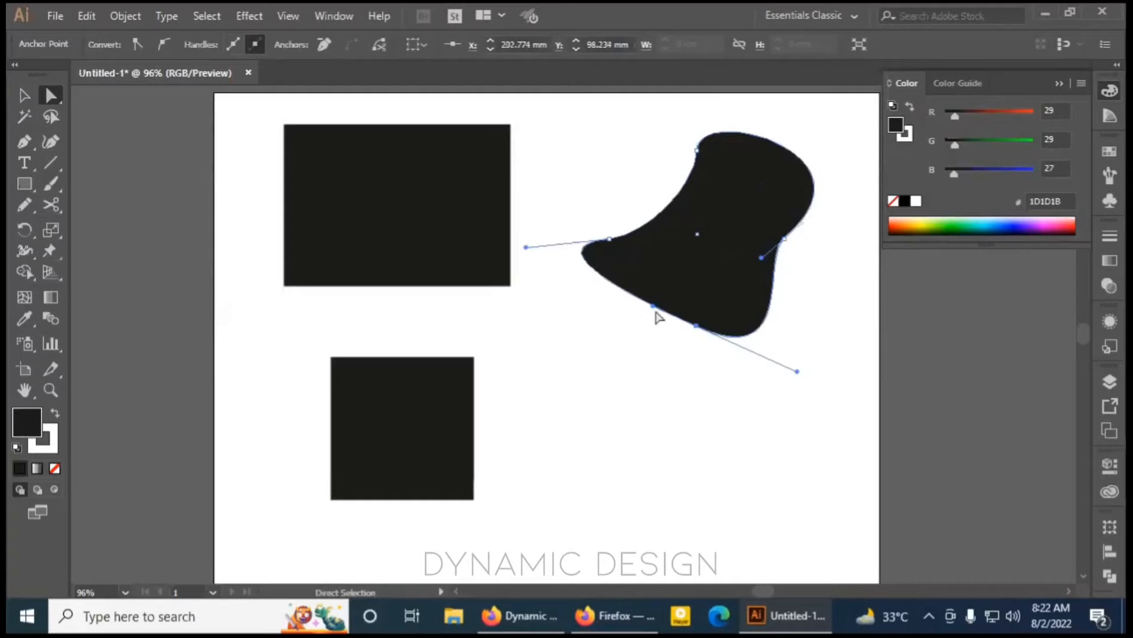
{"action": "left_click_drag", "start_coordinate": [657, 311], "coordinate": [698, 290]}
{"action": "left_click", "coordinate": [751, 410]}
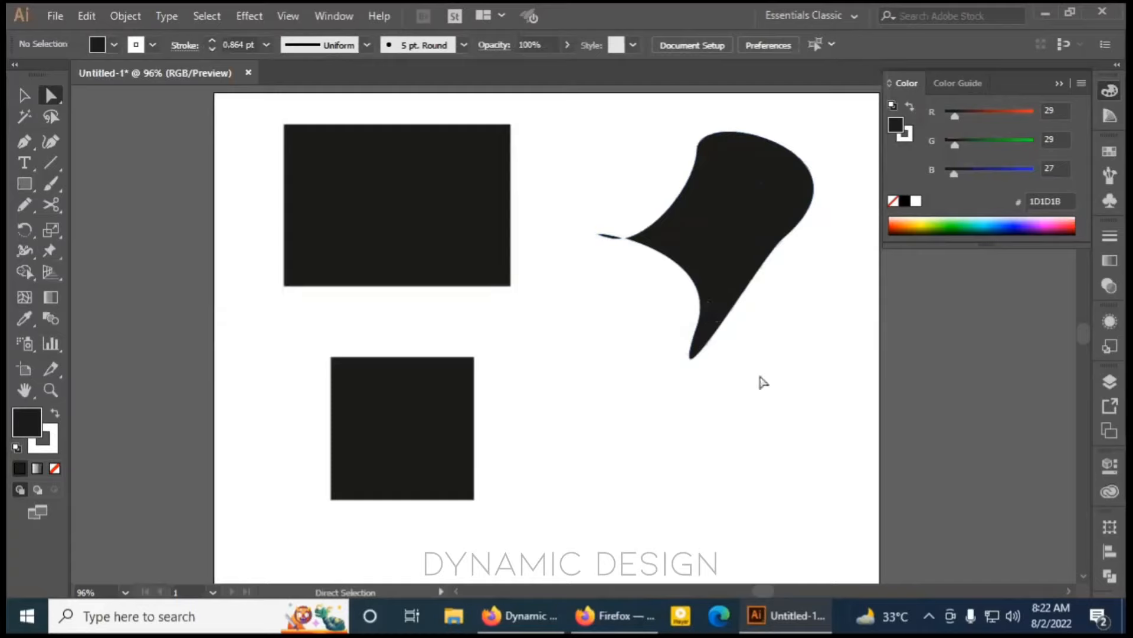
Round only the square's upper-right corner to a radius of 60.27 mm, and select the resulting shape's lower-left anchor point.
{"action": "left_click", "coordinate": [435, 453]}
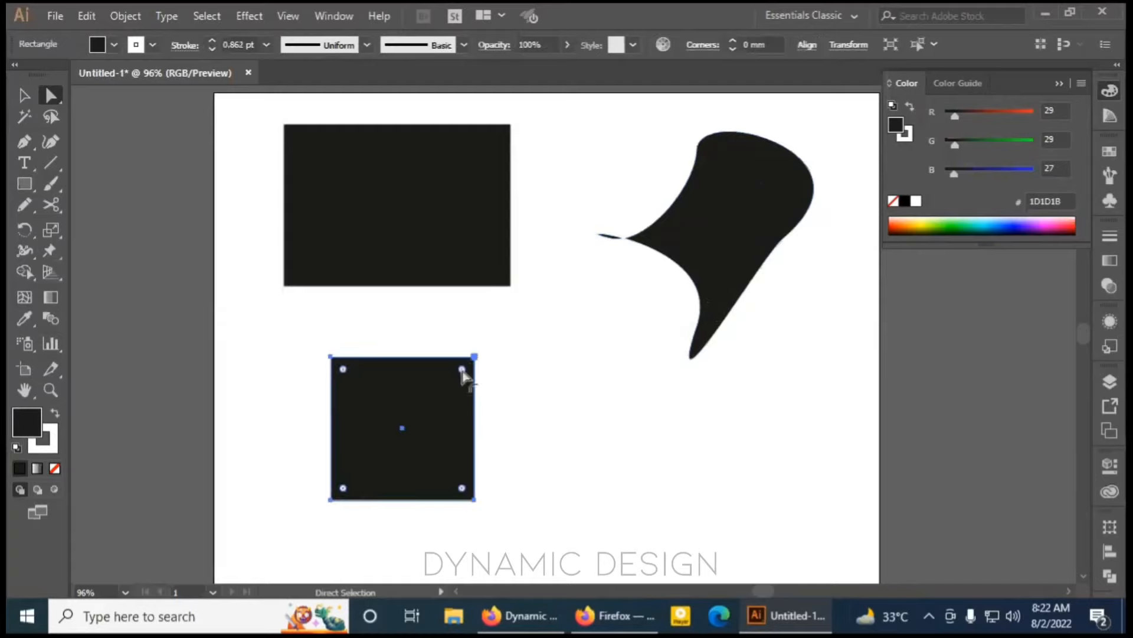
{"action": "left_click_drag", "start_coordinate": [462, 369], "coordinate": [268, 527]}
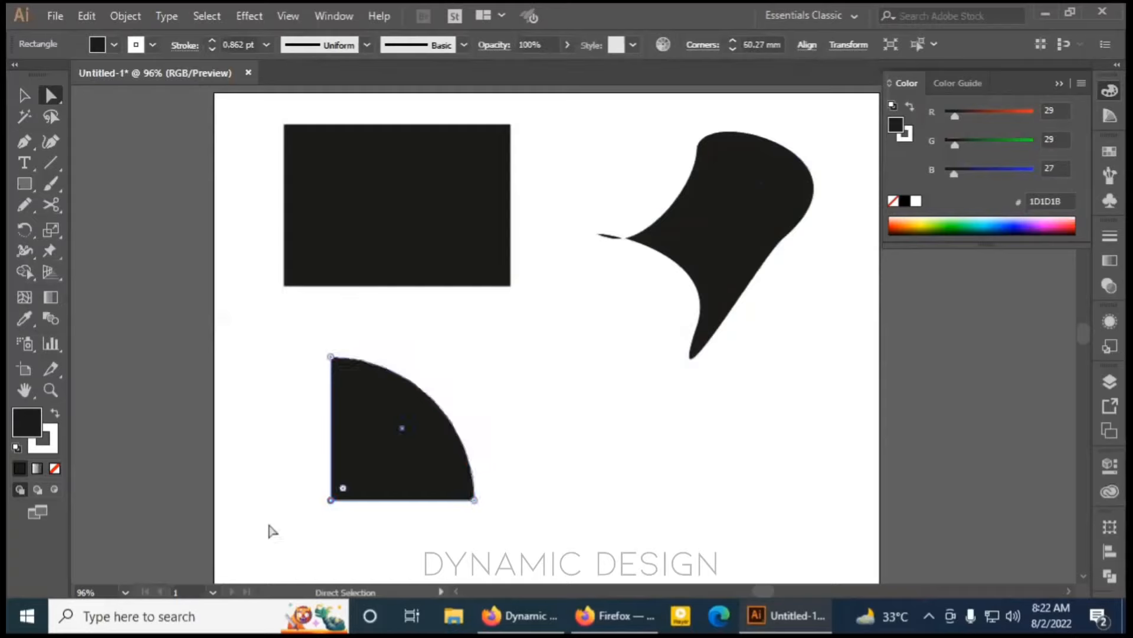
{"action": "left_click", "coordinate": [349, 502]}
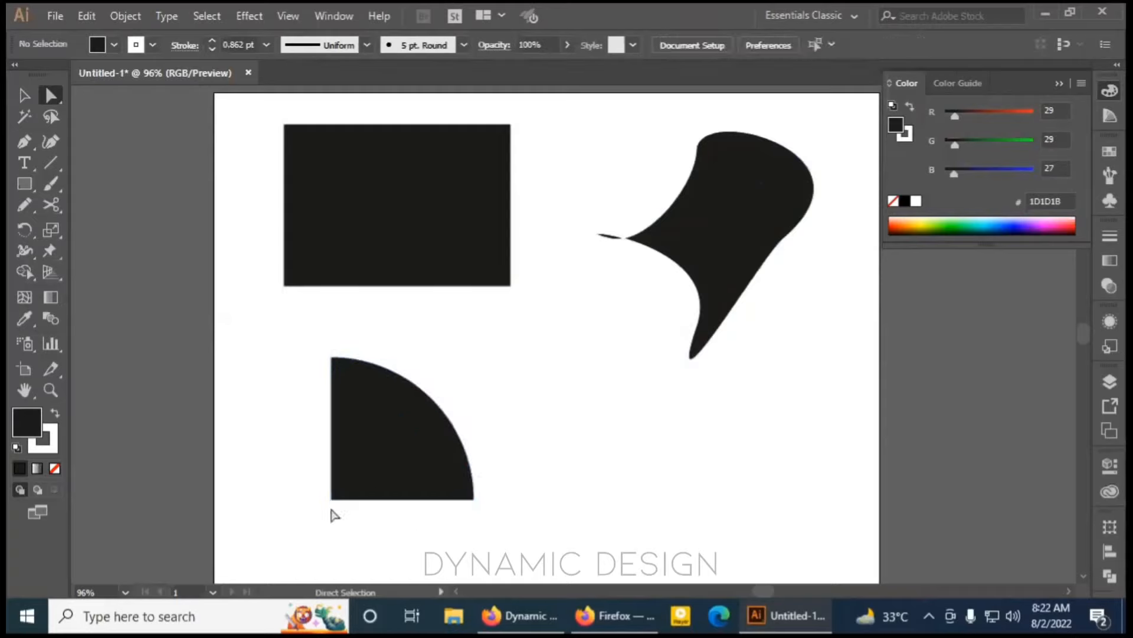
{"action": "left_click", "coordinate": [332, 500]}
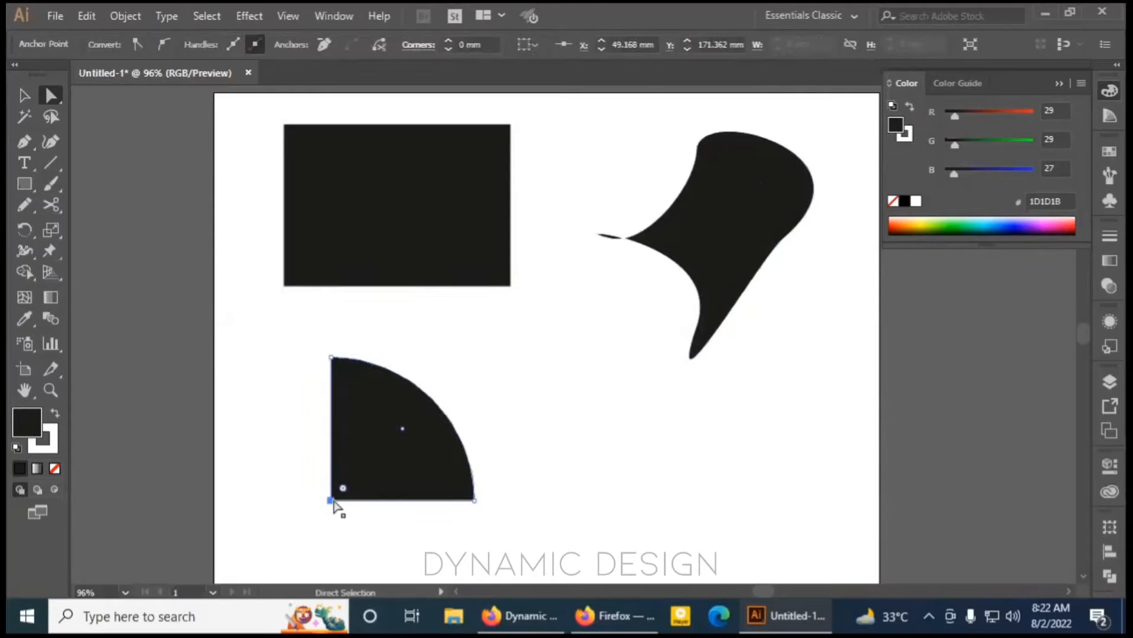
Delete the quarter-circle shape's lower-left anchor point, and undo both that deletion and the corner rounding.
{"action": "key", "text": "Delete"}
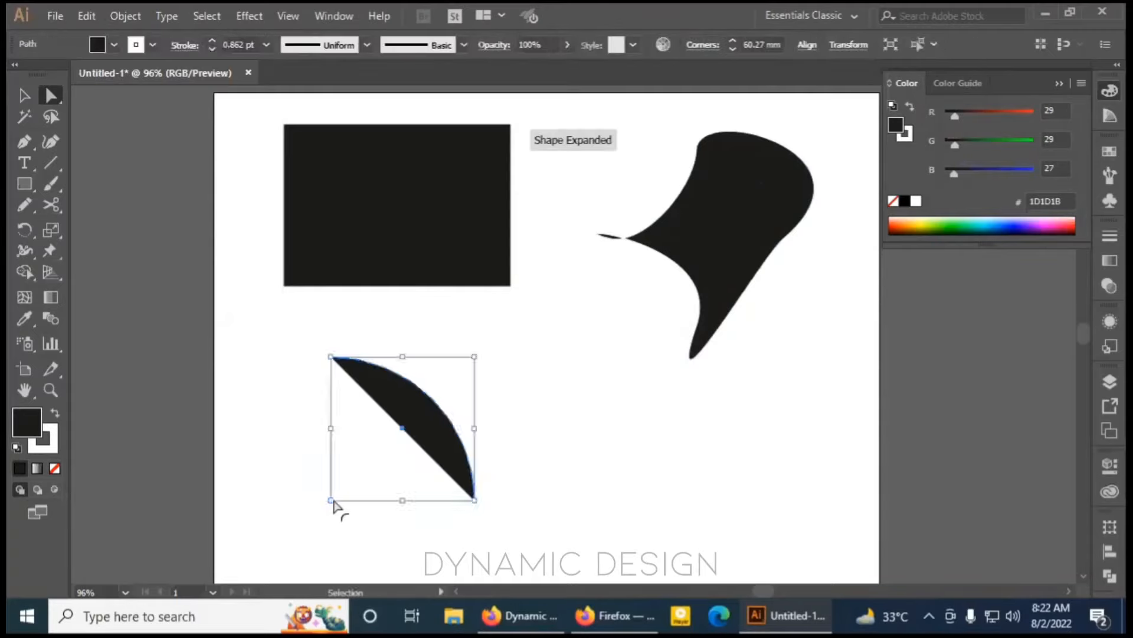
{"action": "key", "text": "ctrl+z"}
{"action": "key", "text": "ctrl+z"}
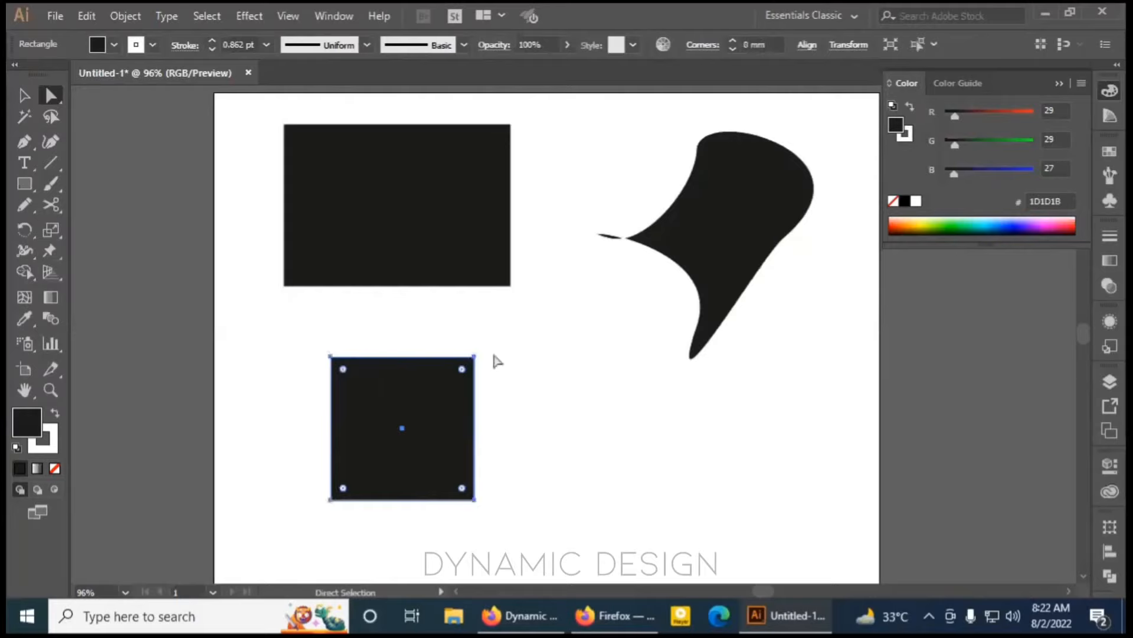
Move the whole warped circle shape downward and slightly to the left on the artboard.
{"action": "left_click", "coordinate": [721, 247]}
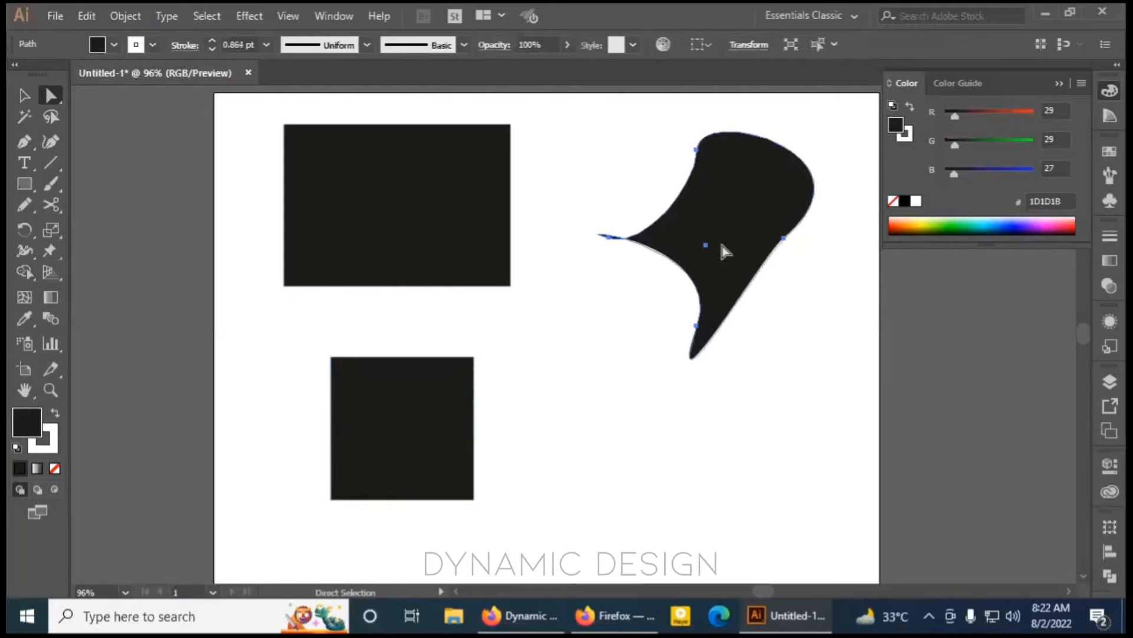
{"action": "left_click", "coordinate": [697, 151]}
{"action": "left_click_drag", "start_coordinate": [692, 182], "coordinate": [680, 228]}
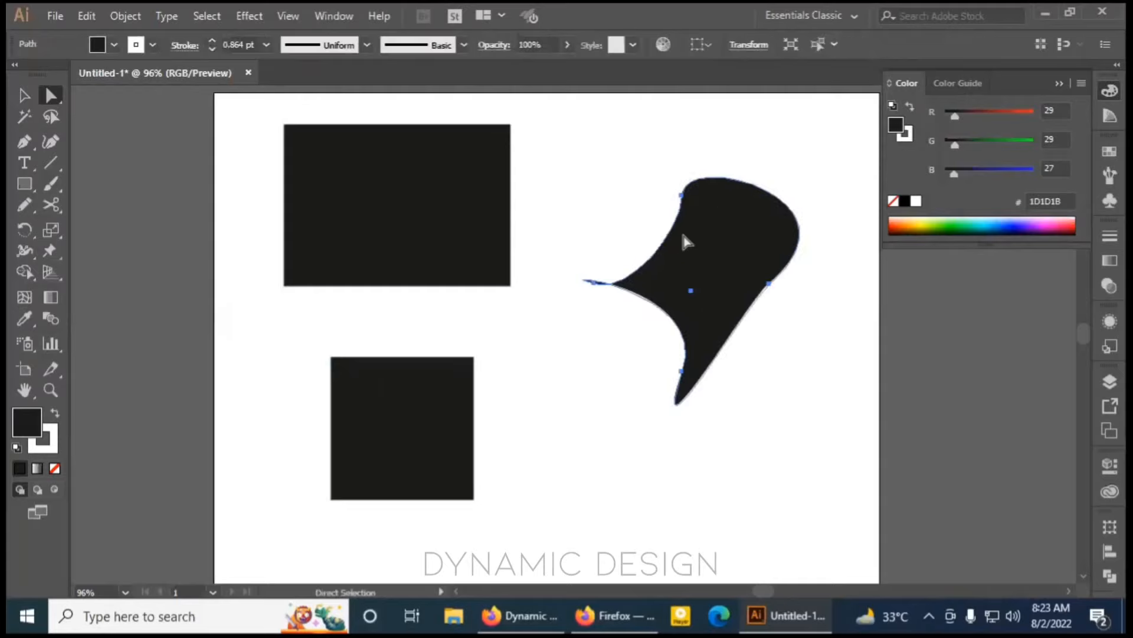
Bulge the warped shape's upper-left side outward using the direction handles of its top and left anchors.
{"action": "left_click", "coordinate": [682, 196]}
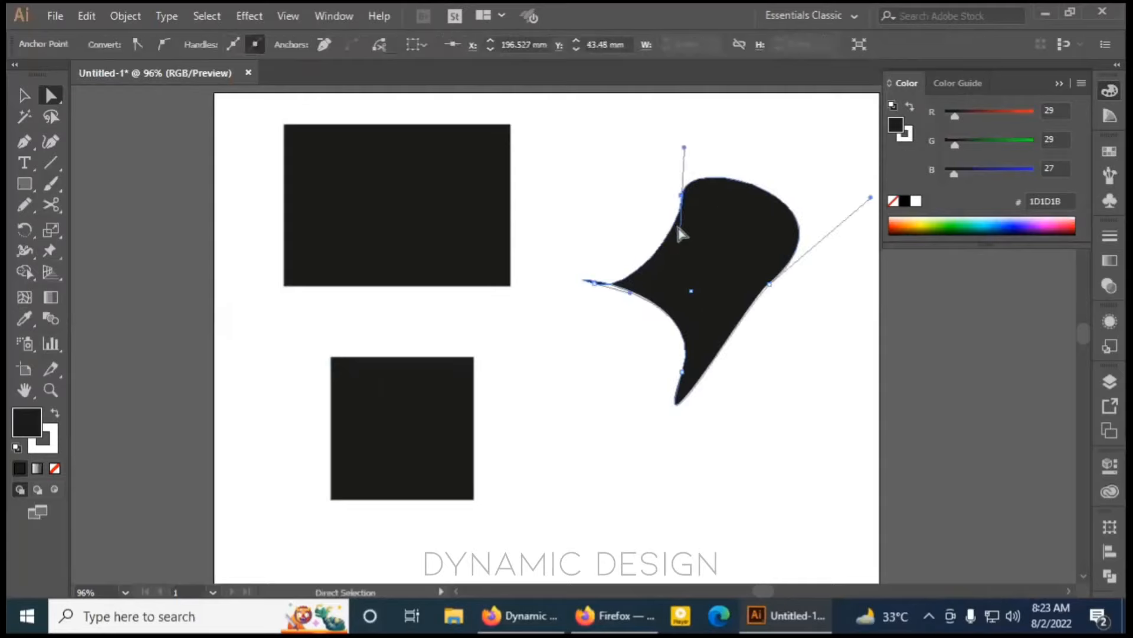
{"action": "left_click_drag", "start_coordinate": [683, 239], "coordinate": [625, 190]}
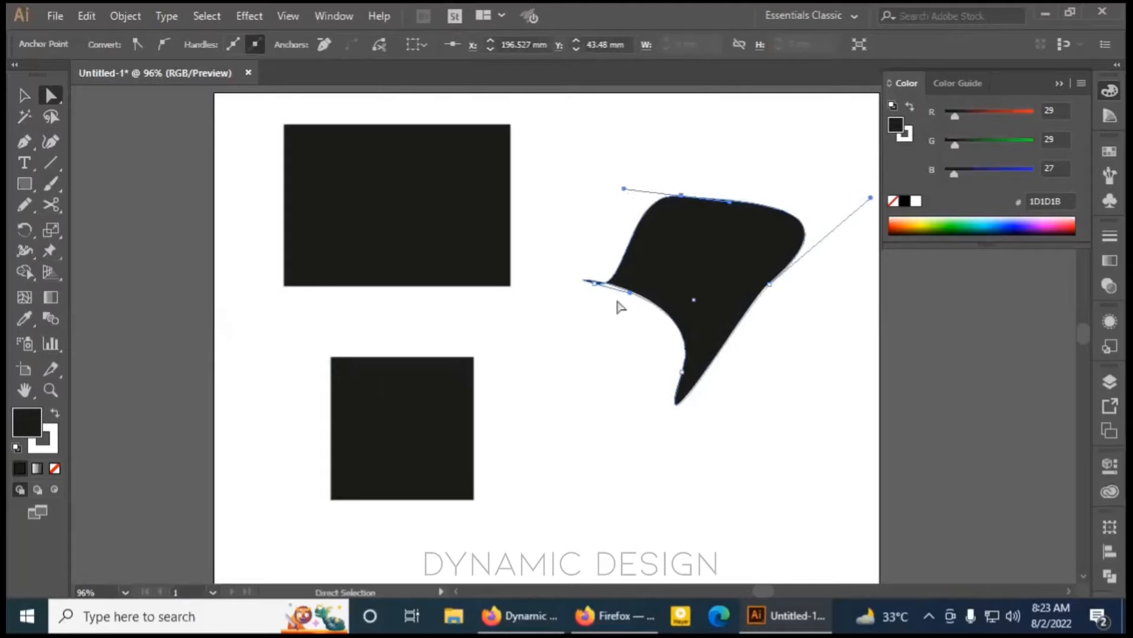
{"action": "left_click_drag", "start_coordinate": [629, 295], "coordinate": [576, 246]}
Round out the shape's lower side and straighten its upper-right side using the direction handles of its bottom and right anchors.
{"action": "left_click", "coordinate": [682, 372]}
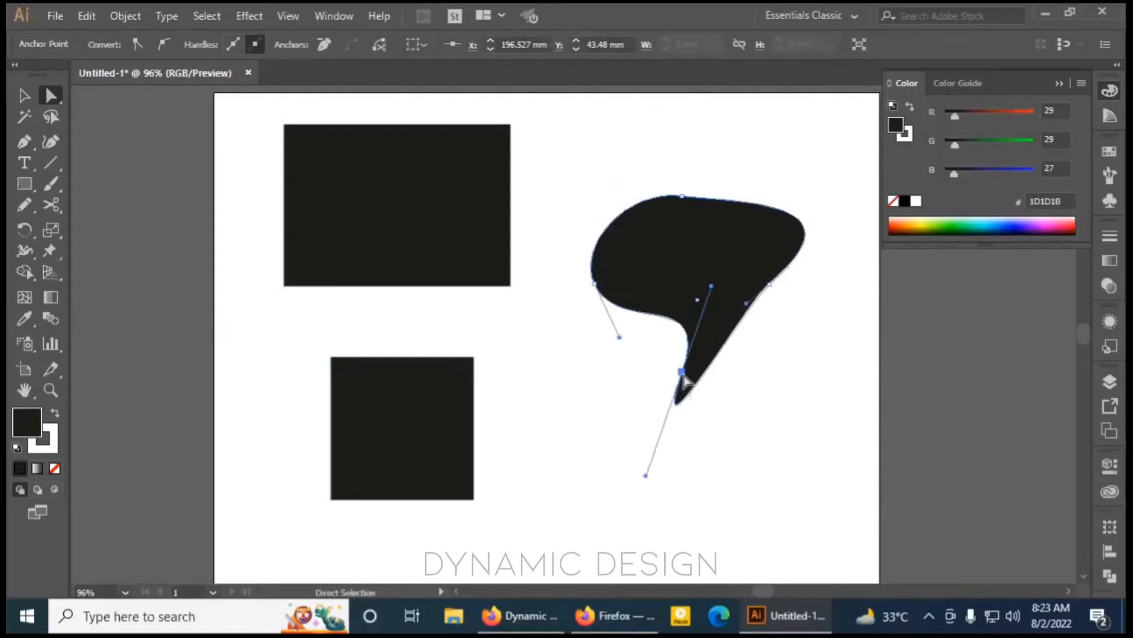
{"action": "left_click_drag", "start_coordinate": [711, 288], "coordinate": [660, 370]}
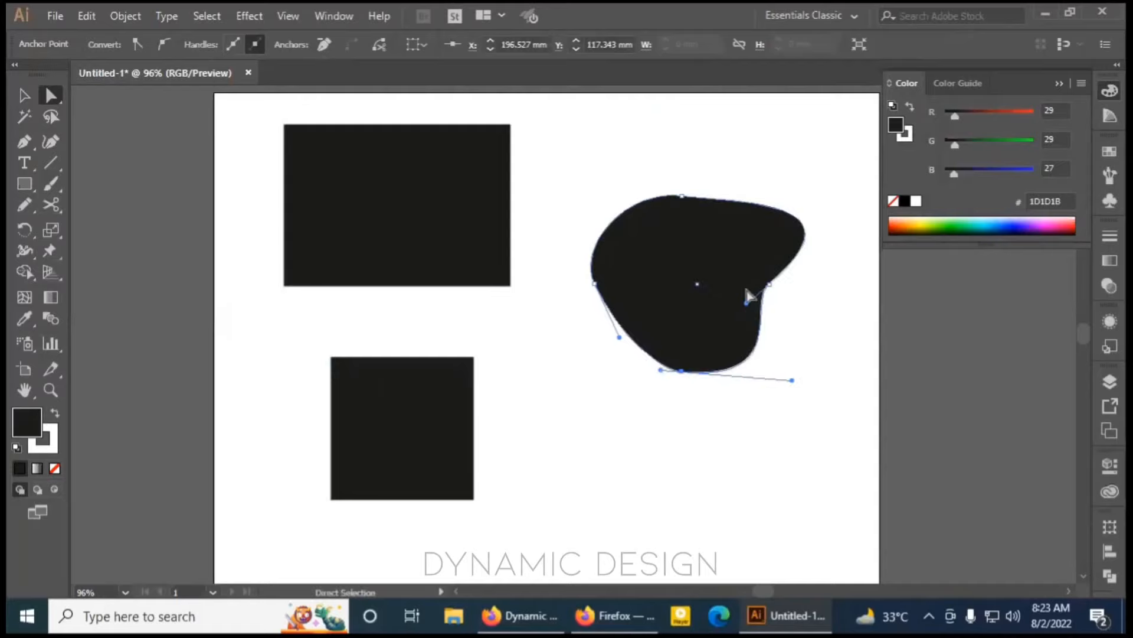
{"action": "left_click_drag", "start_coordinate": [745, 305], "coordinate": [784, 316]}
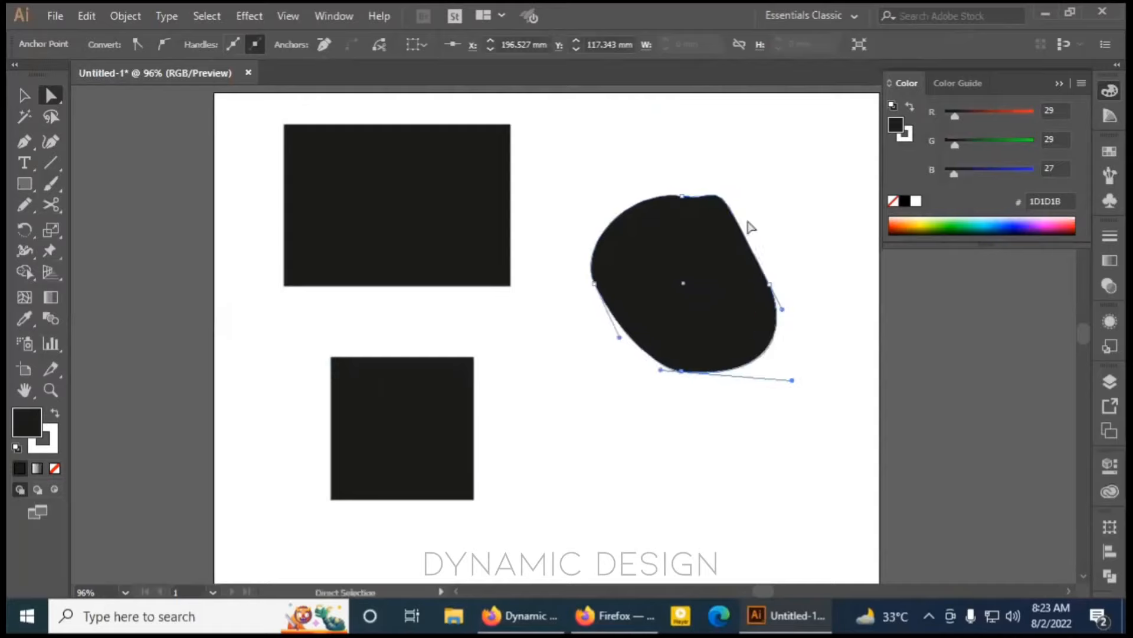
Examine the rectangle's upper-right anchor and the freeform shape's anchors with Direct Selection, and compare the shape's bounding box with the Selection tool.
{"action": "left_click", "coordinate": [480, 169]}
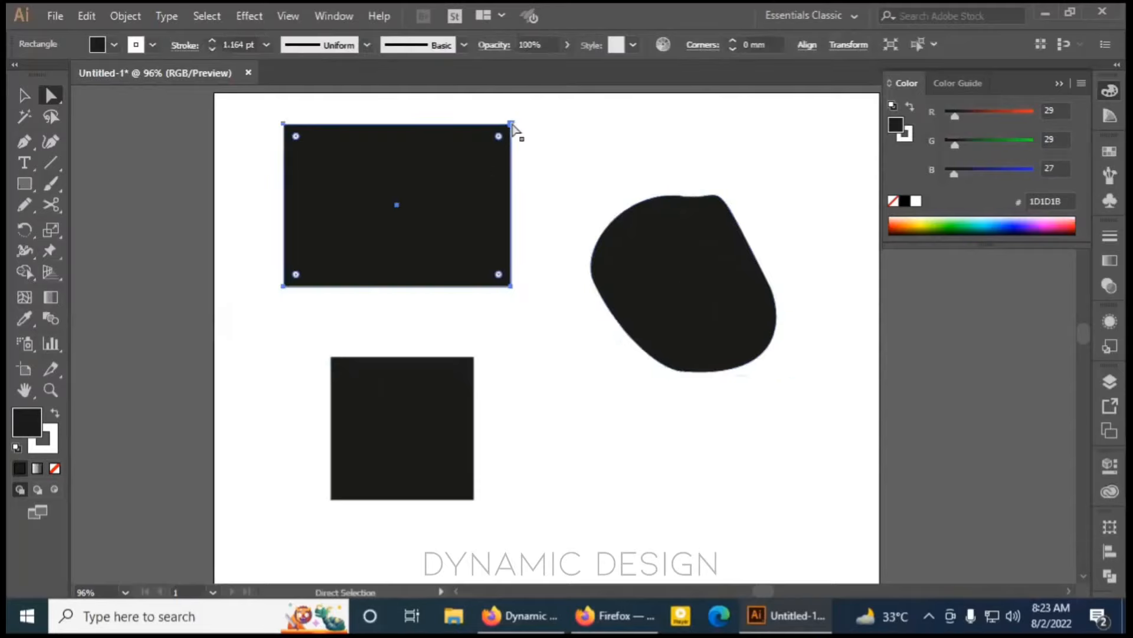
{"action": "left_click", "coordinate": [511, 124]}
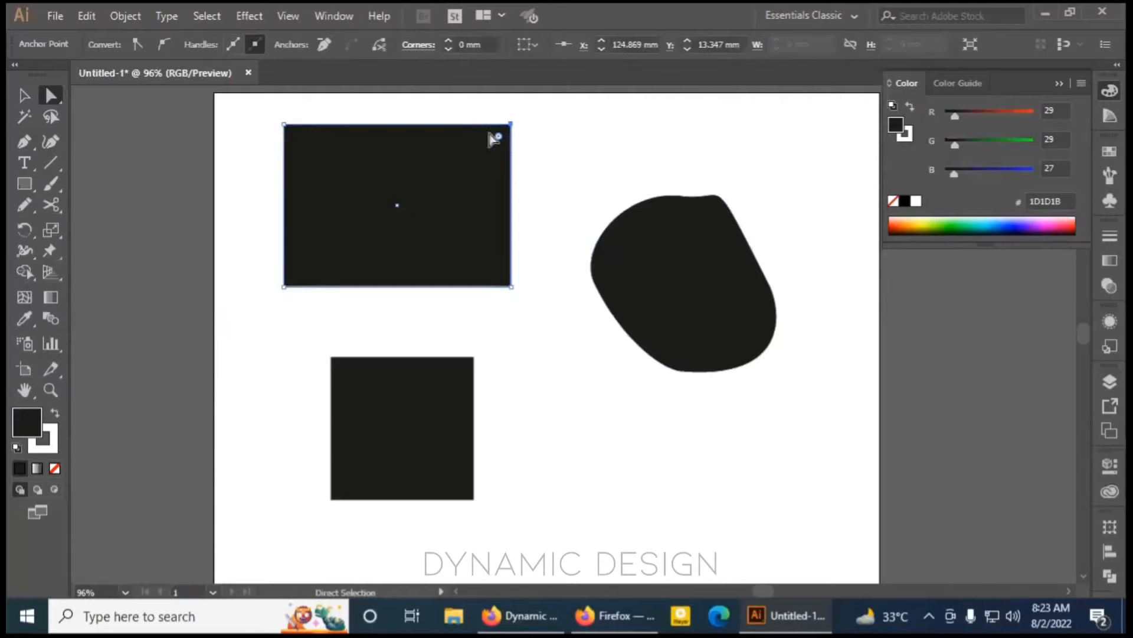
{"action": "left_click", "coordinate": [688, 282]}
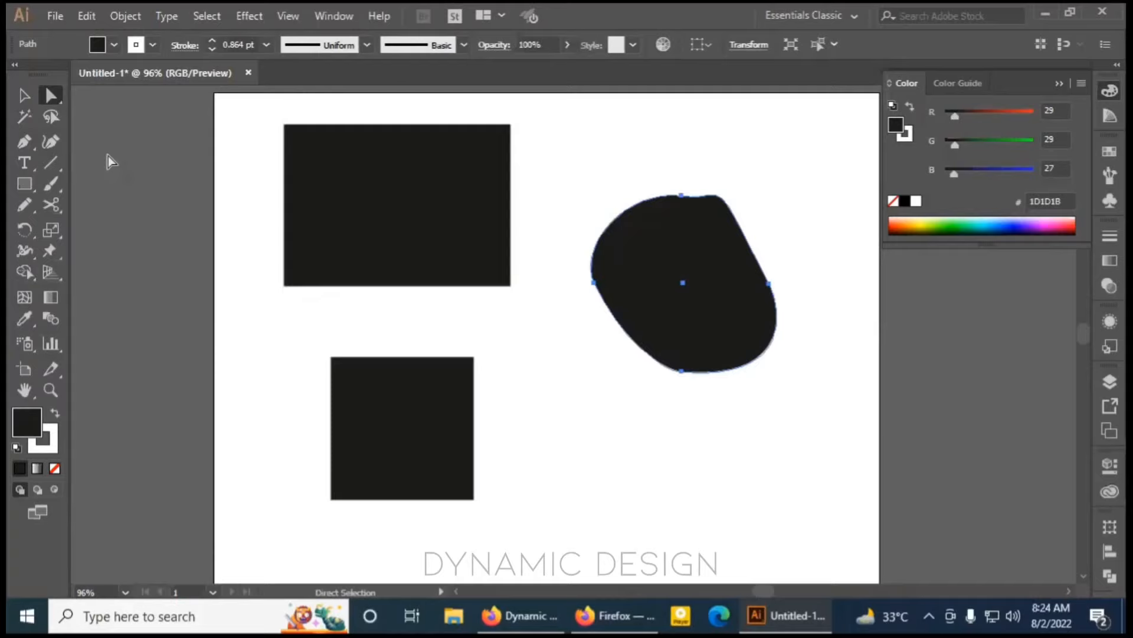
{"action": "left_click", "coordinate": [22, 98]}
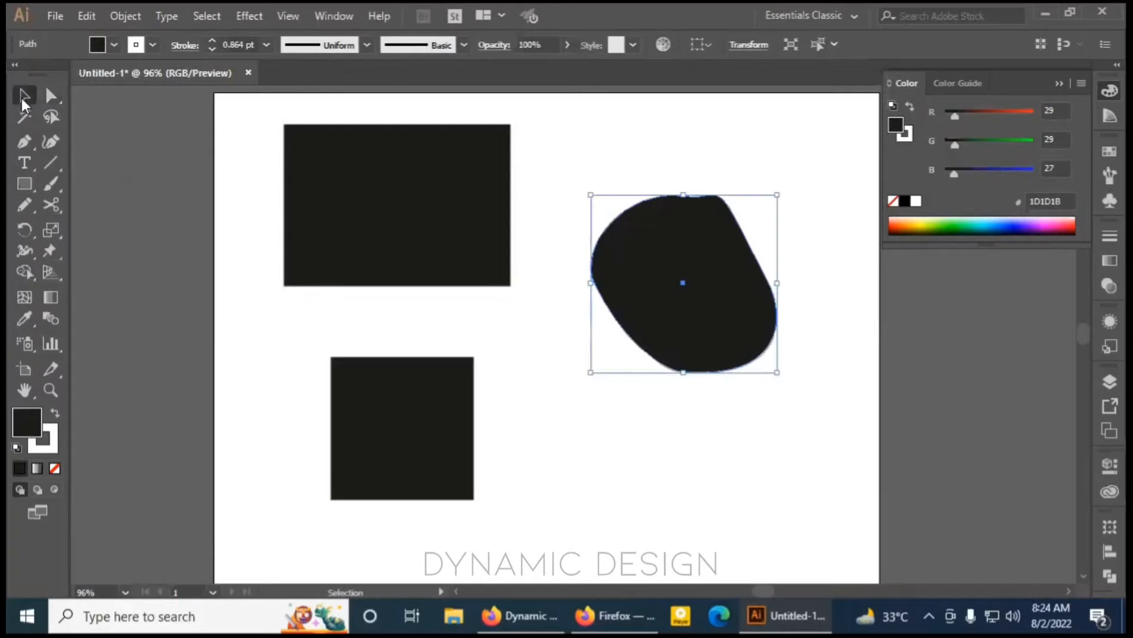
Select the large rectangle, try its rotation and corner handles, and stretch it taller from its top edge.
{"action": "left_click", "coordinate": [360, 219]}
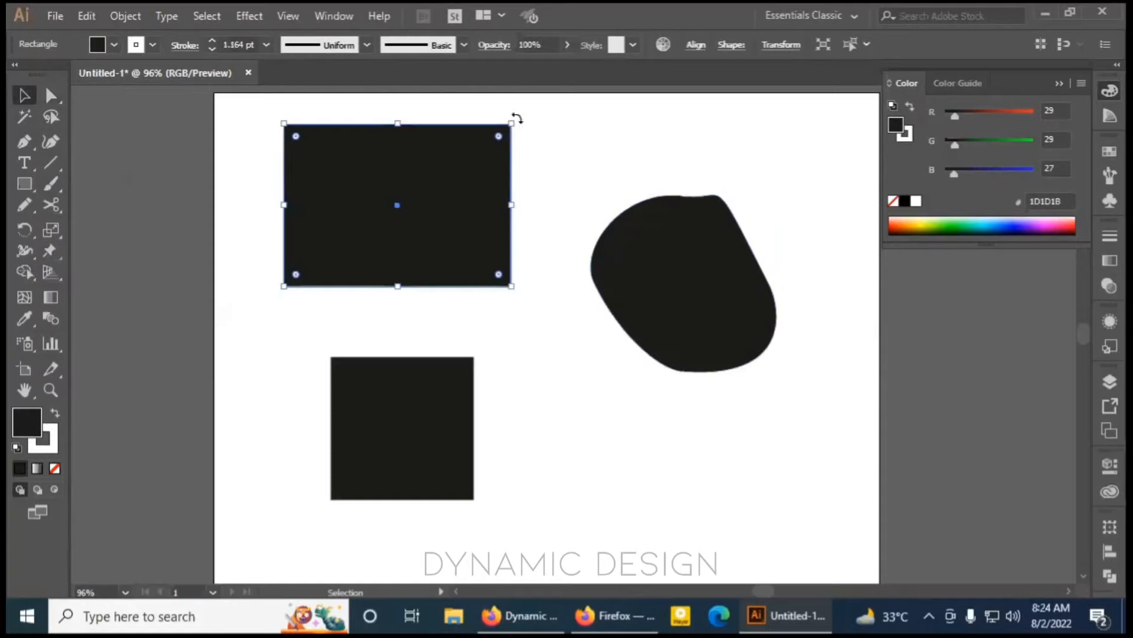
{"action": "mouse_move", "coordinate": [517, 119]}
{"action": "left_mouse_down"}
{"action": "mouse_move", "coordinate": [397, 242]}
{"action": "mouse_move", "coordinate": [328, 222]}
{"action": "mouse_move", "coordinate": [371, 294]}
{"action": "mouse_move", "coordinate": [511, 159]}
{"action": "mouse_move", "coordinate": [503, 132]}
{"action": "left_mouse_up"}
{"action": "left_click", "coordinate": [532, 157]}
{"action": "left_click", "coordinate": [509, 133]}
{"action": "left_click_drag", "start_coordinate": [499, 139], "coordinate": [554, 112]}
{"action": "mouse_move", "coordinate": [402, 146]}
{"action": "left_mouse_down"}
{"action": "mouse_move", "coordinate": [404, 130]}
{"action": "mouse_move", "coordinate": [423, 189]}
{"action": "mouse_move", "coordinate": [413, 118]}
{"action": "left_mouse_up"}
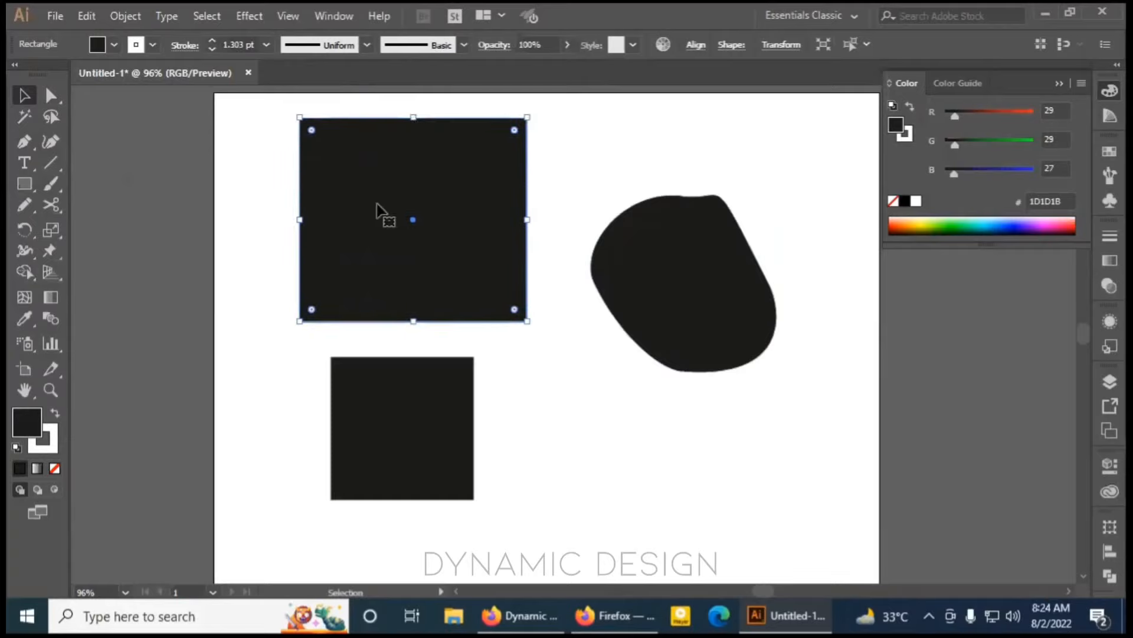
Narrow the rectangle from its left edge into an upright shape and move it to above the square.
{"action": "left_click_drag", "start_coordinate": [298, 220], "coordinate": [404, 219]}
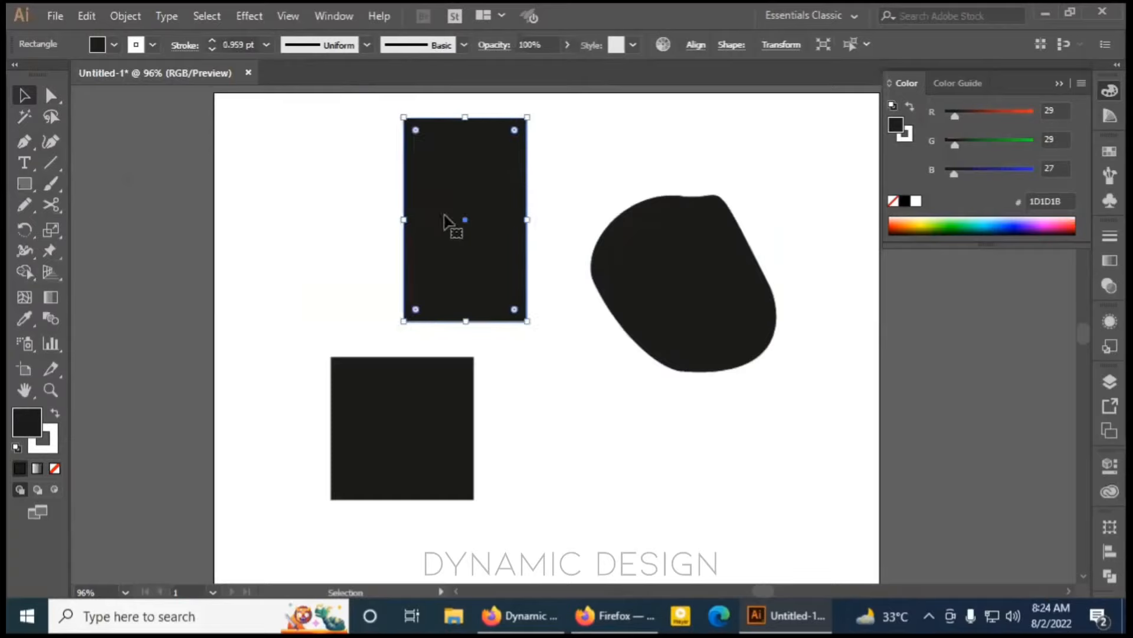
{"action": "left_click_drag", "start_coordinate": [486, 211], "coordinate": [372, 202]}
{"action": "left_click", "coordinate": [699, 298]}
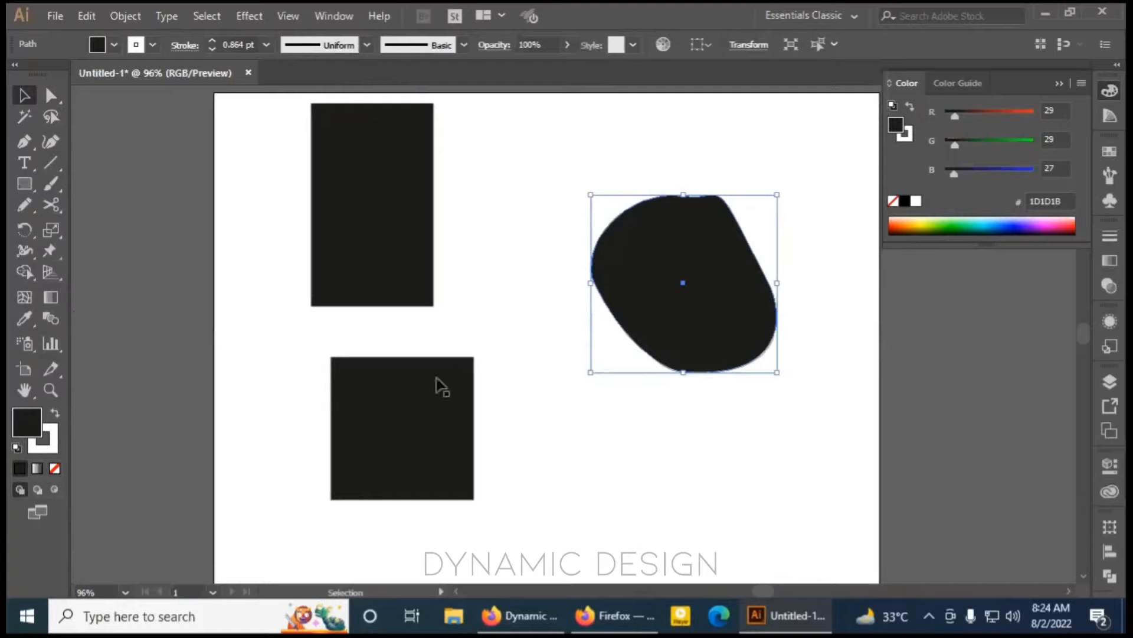
Draw a small circle beside the square and remove its lower-right quarter with the pie angle handle.
{"action": "key", "text": "l"}
{"action": "left_click_drag", "start_coordinate": [565, 420], "coordinate": [607, 450]}
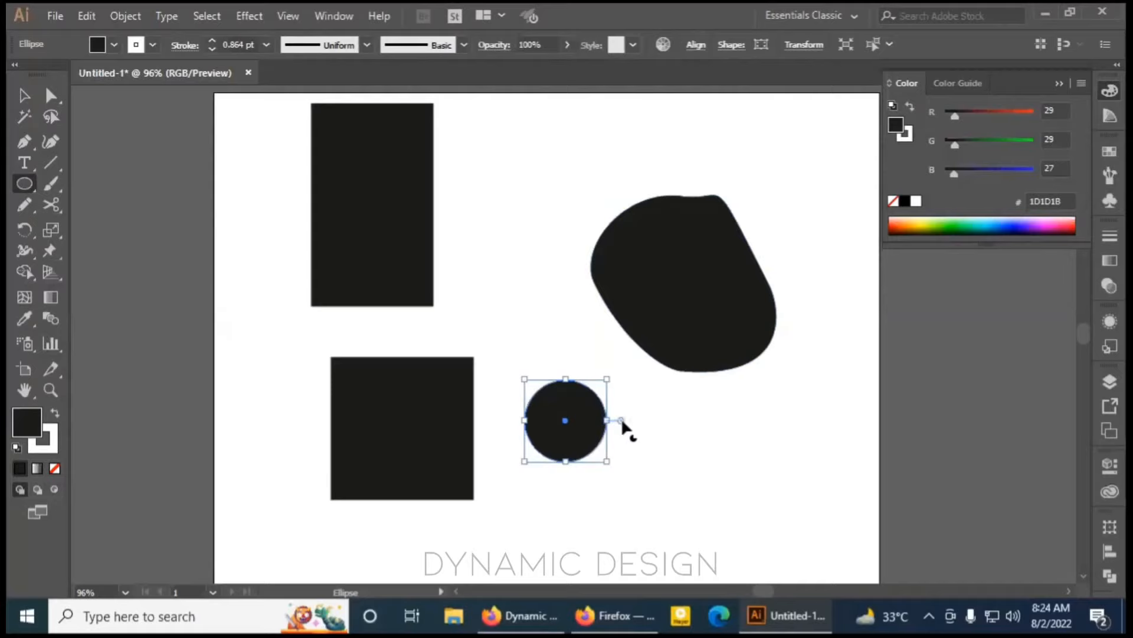
{"action": "key", "text": "v"}
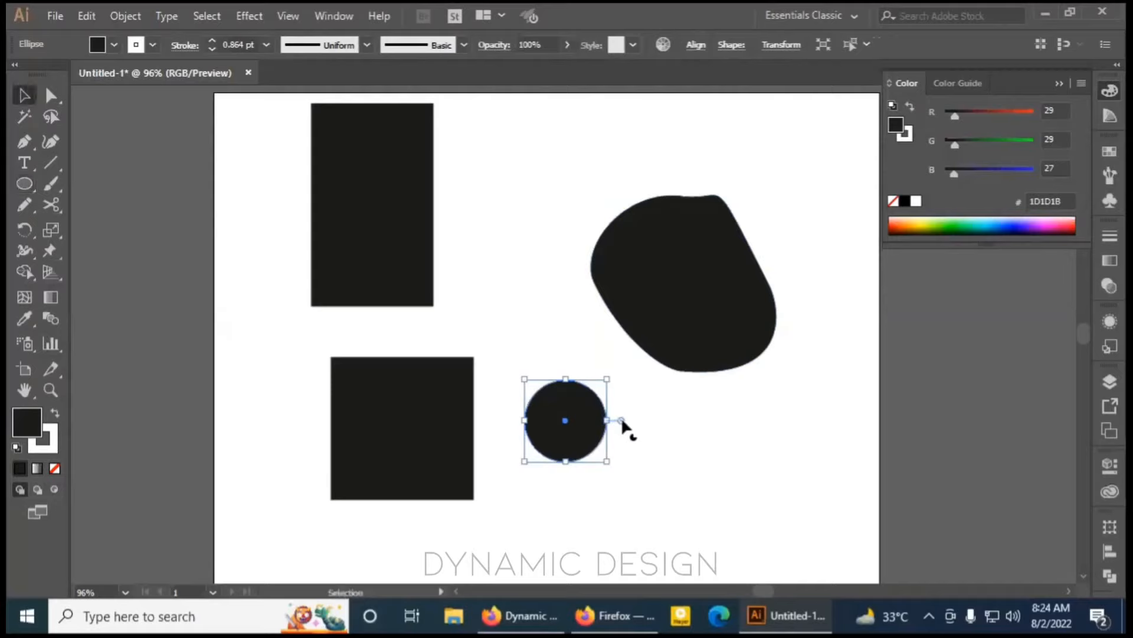
{"action": "left_click_drag", "start_coordinate": [622, 421], "coordinate": [565, 472]}
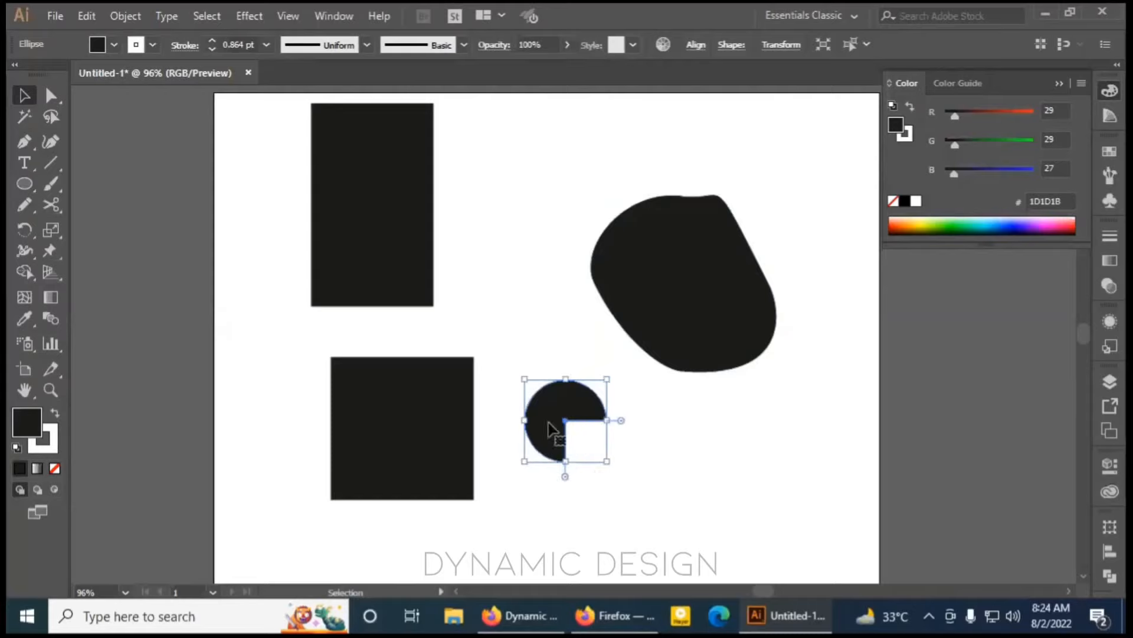
{"action": "left_click", "coordinate": [677, 464]}
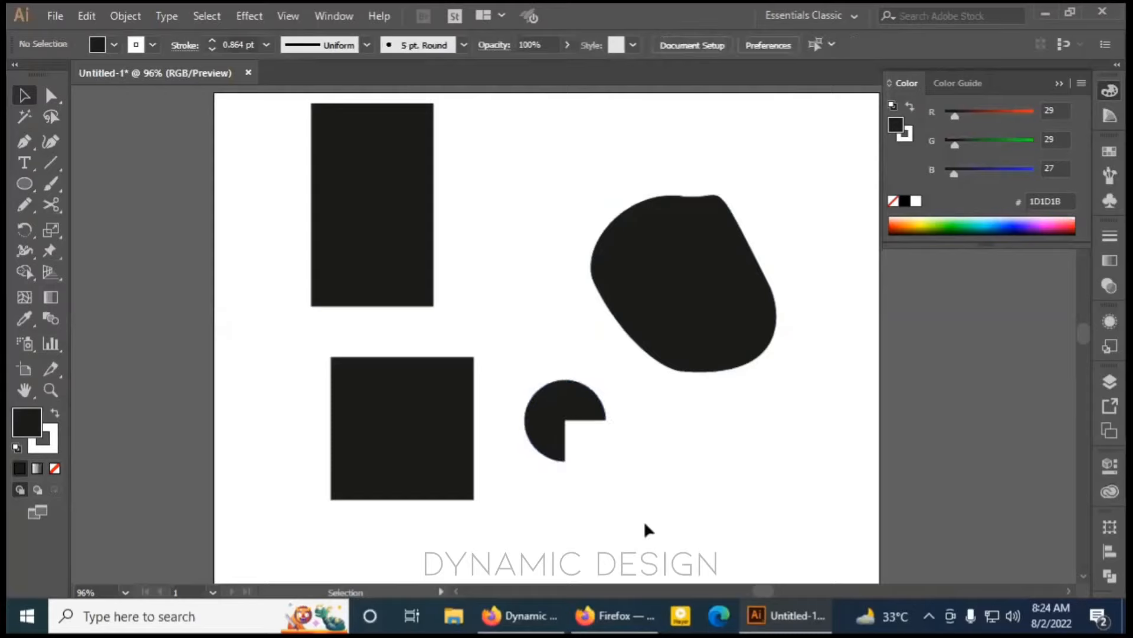
Move the pie shape between the tall rectangle and the freeform shape, and reduce it to its upper-right quarter.
{"action": "left_click_drag", "start_coordinate": [556, 418], "coordinate": [498, 214]}
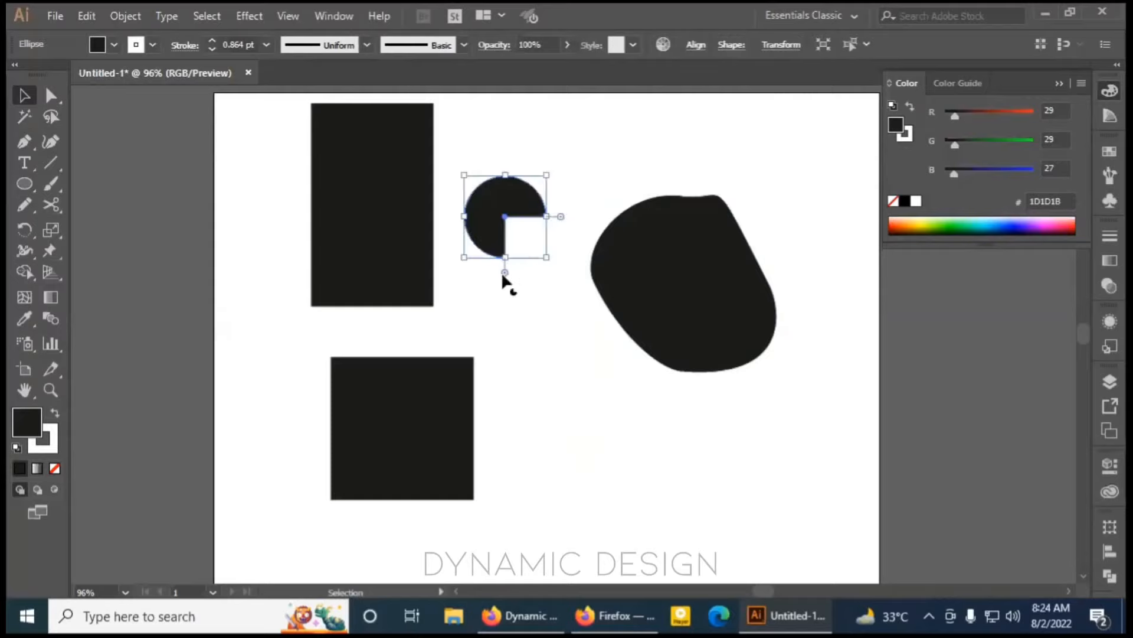
{"action": "left_click_drag", "start_coordinate": [504, 271], "coordinate": [506, 171]}
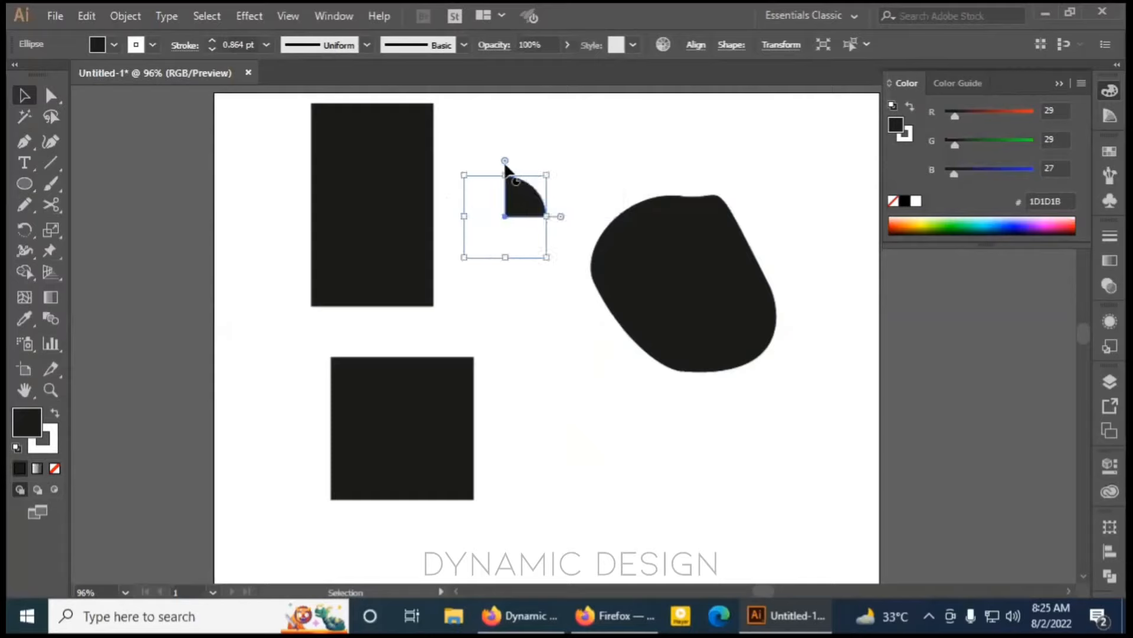
{"action": "left_click", "coordinate": [522, 306]}
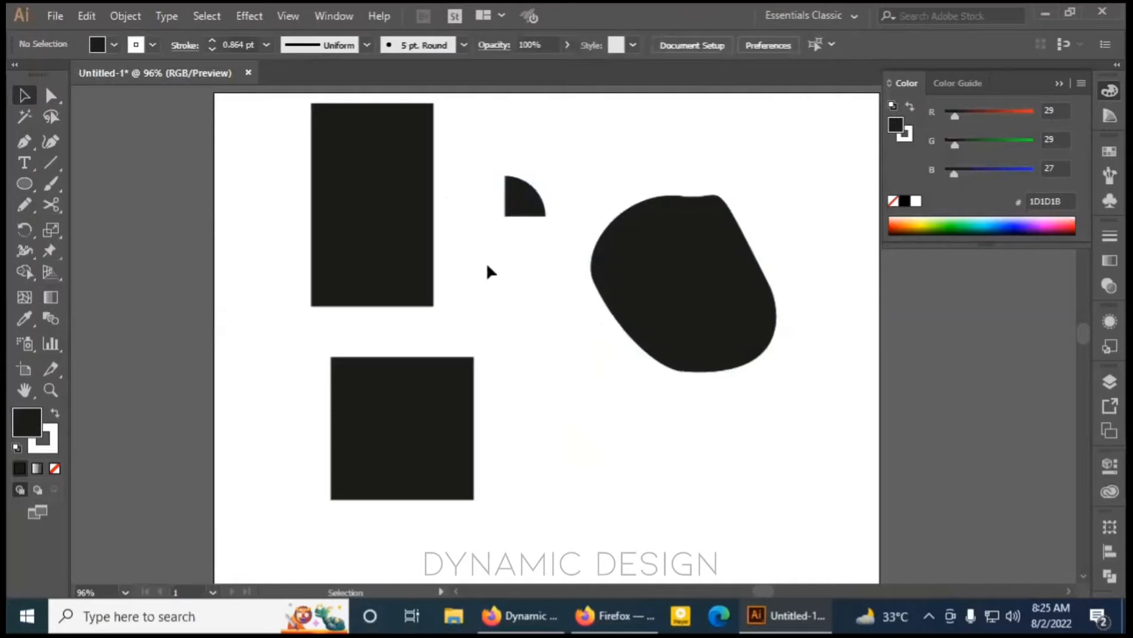
Reset the quarter pie to a full circle and rotate it about a quarter turn clockwise.
{"action": "left_click", "coordinate": [530, 207]}
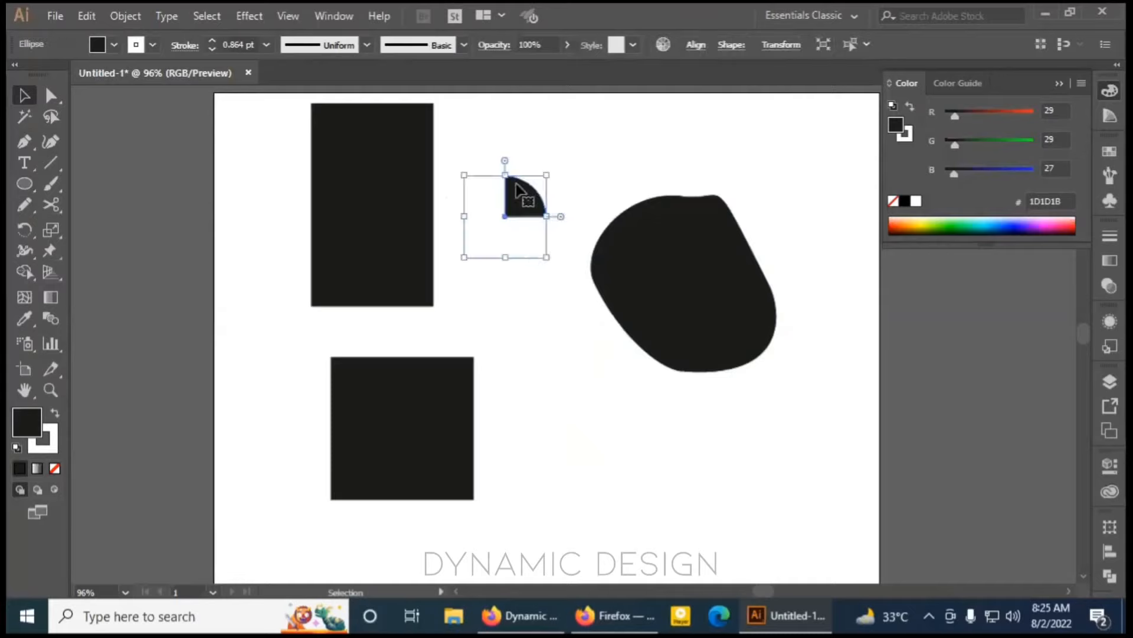
{"action": "double_click", "coordinate": [561, 217]}
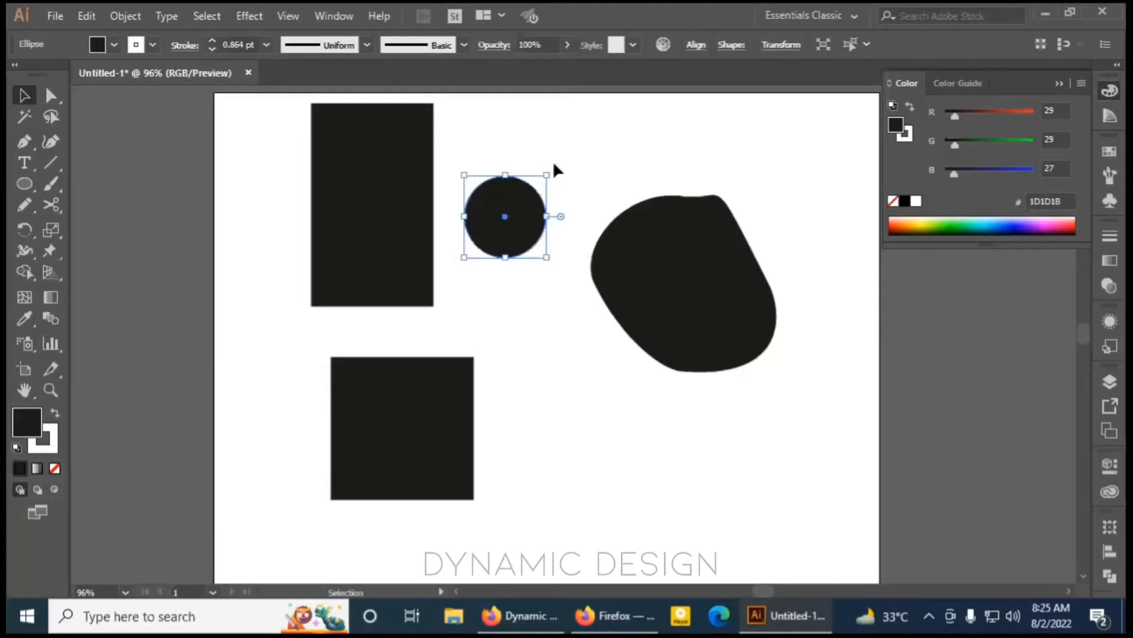
{"action": "left_click_drag", "start_coordinate": [545, 170], "coordinate": [561, 316]}
{"action": "left_click", "coordinate": [560, 316]}
{"action": "left_click", "coordinate": [508, 227]}
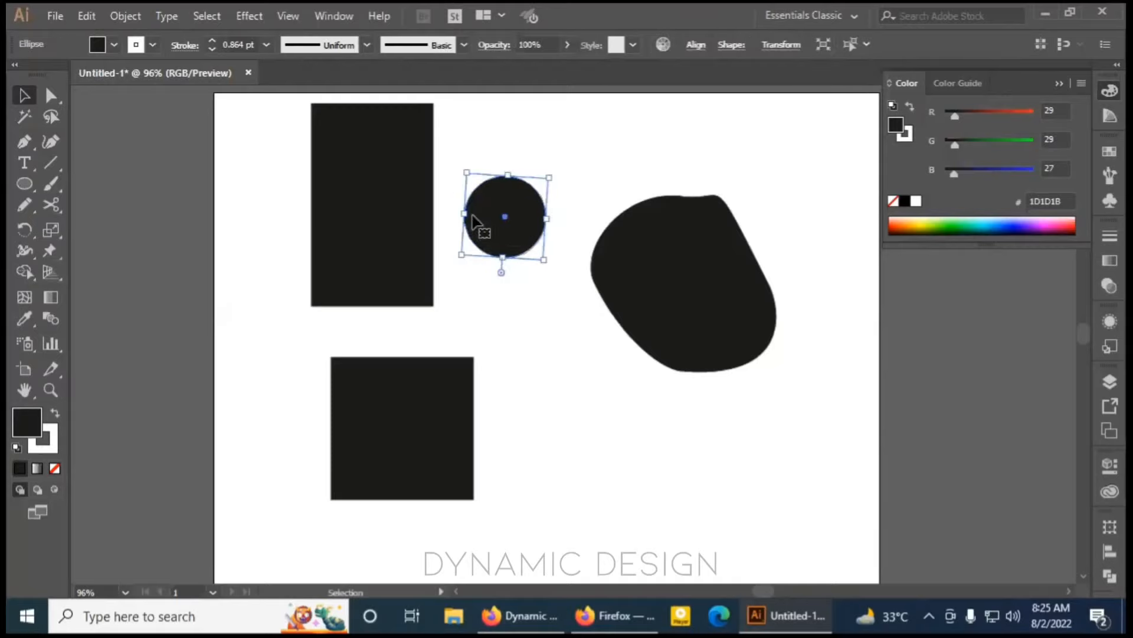
Turn the small circle into a wider ellipse, slightly farther from the tall rectangle, and clear the selection.
{"action": "left_click_drag", "start_coordinate": [464, 214], "coordinate": [535, 214]}
{"action": "left_click", "coordinate": [539, 367]}
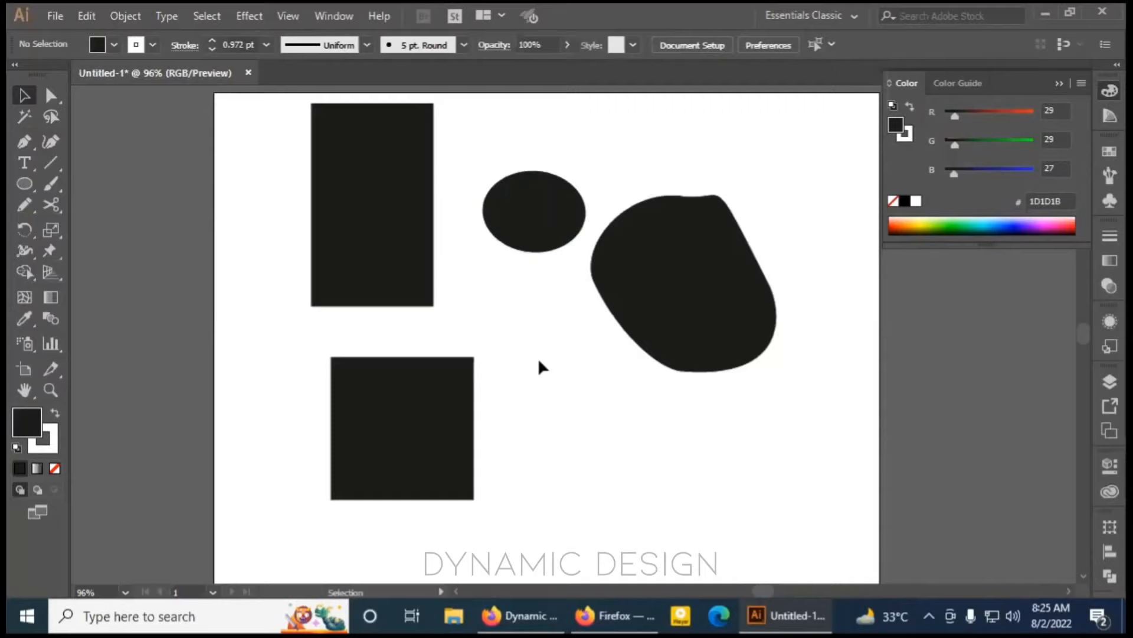
Select the square, rectangle and ellipse in turn, and scale the freeform shape down from its upper-right corner.
{"action": "left_click_drag", "start_coordinate": [525, 516], "coordinate": [305, 330]}
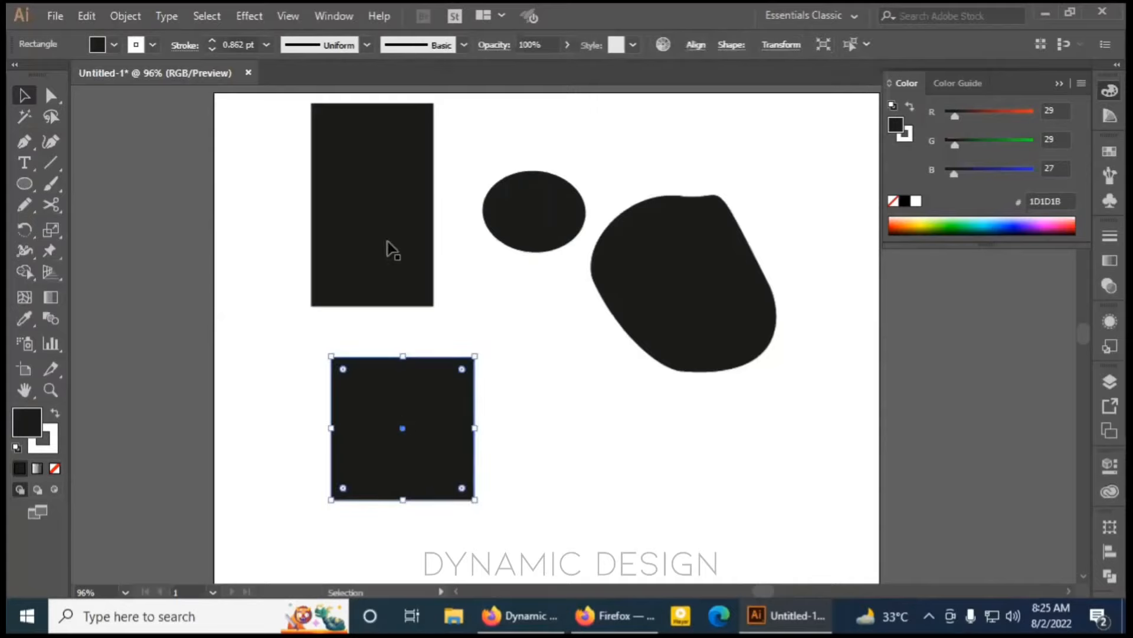
{"action": "left_click", "coordinate": [392, 251]}
{"action": "left_click", "coordinate": [533, 228]}
{"action": "left_click", "coordinate": [734, 484]}
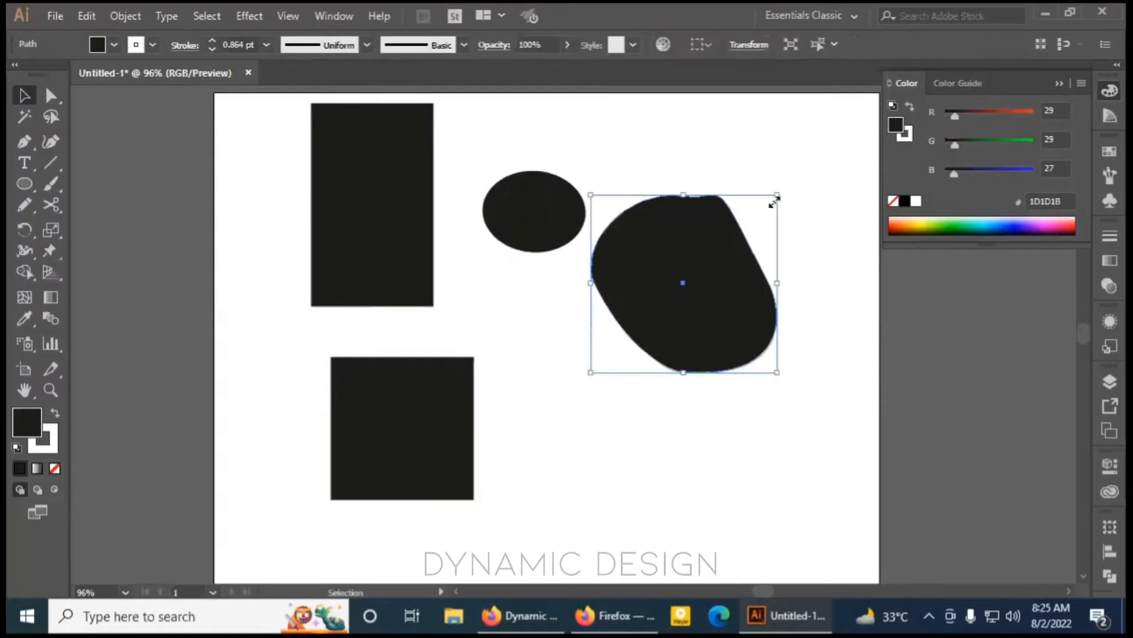
{"action": "left_click_drag", "start_coordinate": [776, 195], "coordinate": [742, 242]}
{"action": "left_click", "coordinate": [689, 396]}
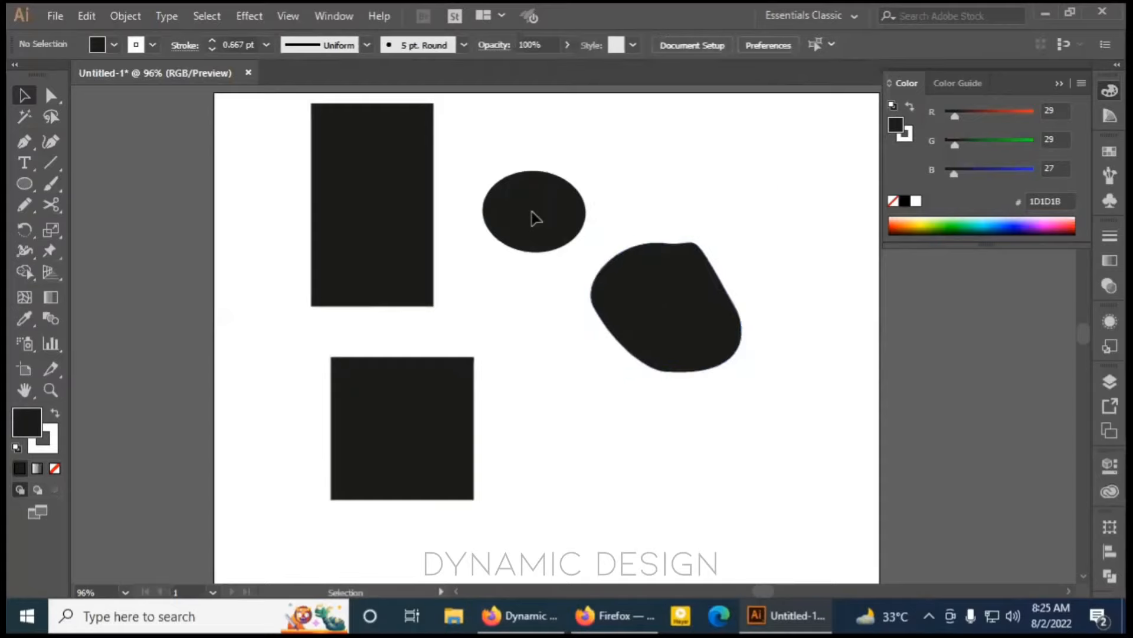
Shrink and flatten the small ellipse from its upper-right corner, and clear the selection.
{"action": "left_click", "coordinate": [531, 218]}
{"action": "left_click_drag", "start_coordinate": [586, 171], "coordinate": [564, 219]}
{"action": "left_click", "coordinate": [460, 227]}
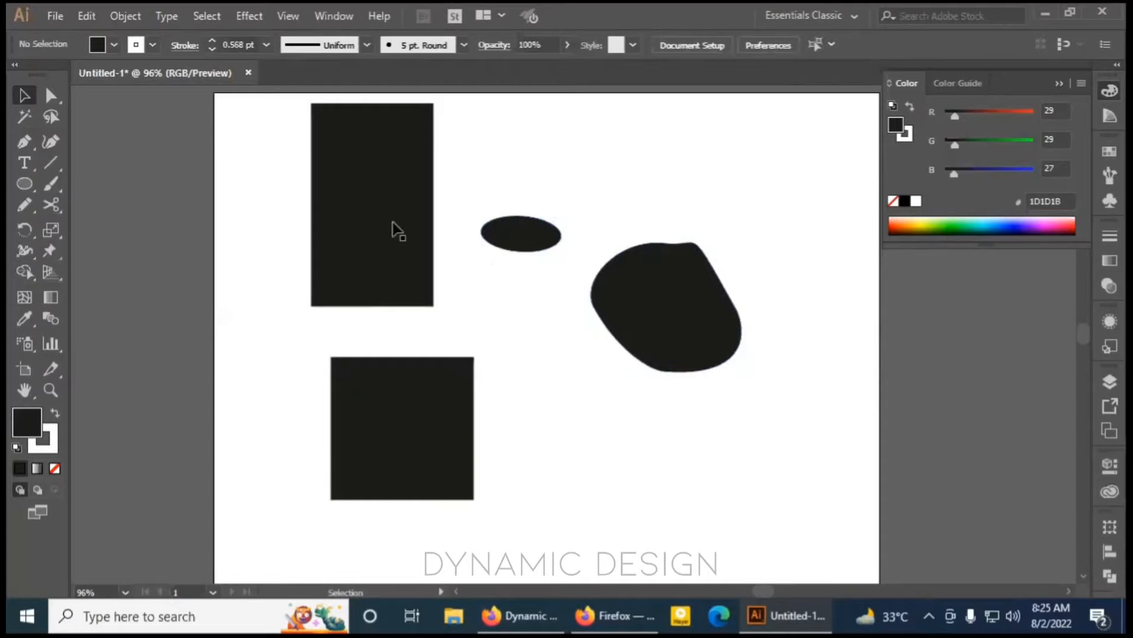
Select the tall rectangle, collapse the Color panel, and switch to the Zoom meeting in Firefox.
{"action": "left_click", "coordinate": [373, 211]}
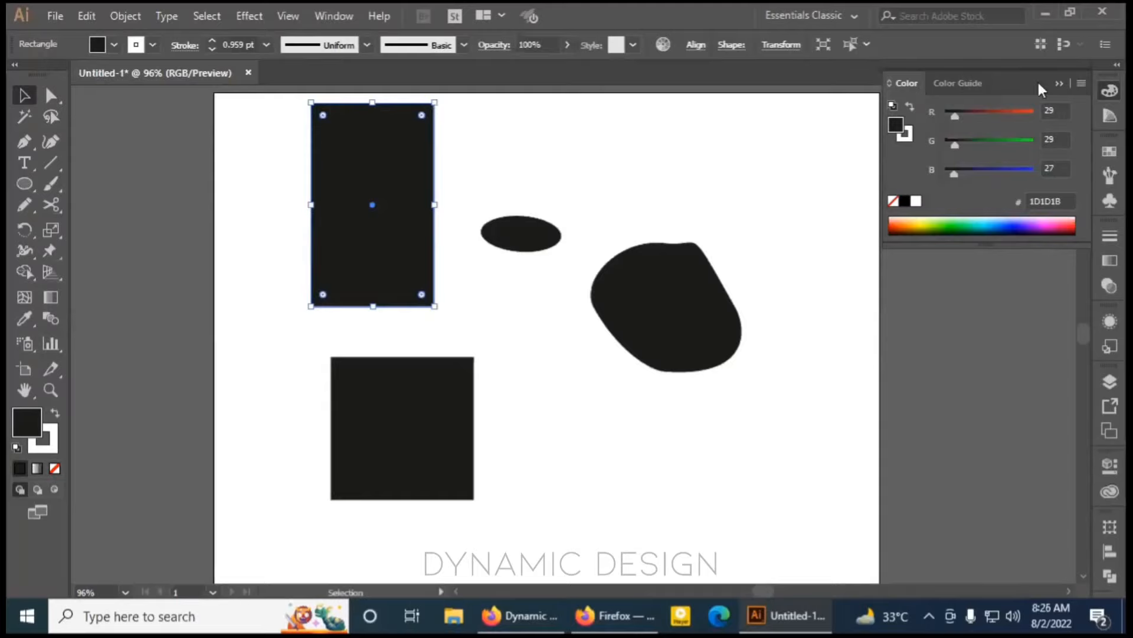
{"action": "left_click", "coordinate": [1057, 85]}
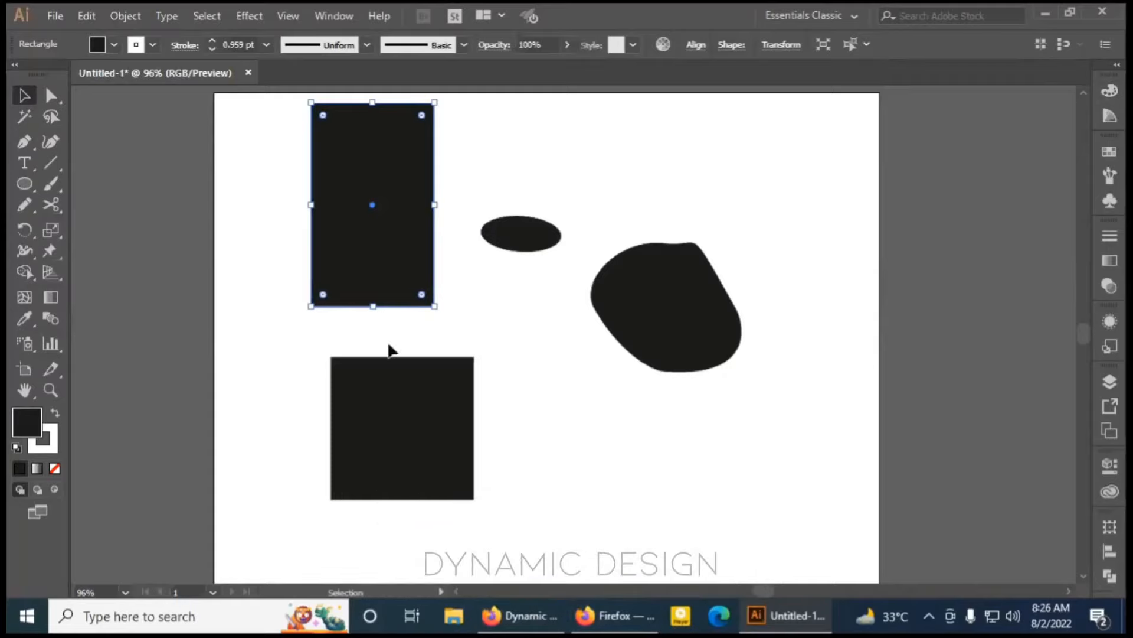
{"action": "left_click", "coordinate": [518, 618]}
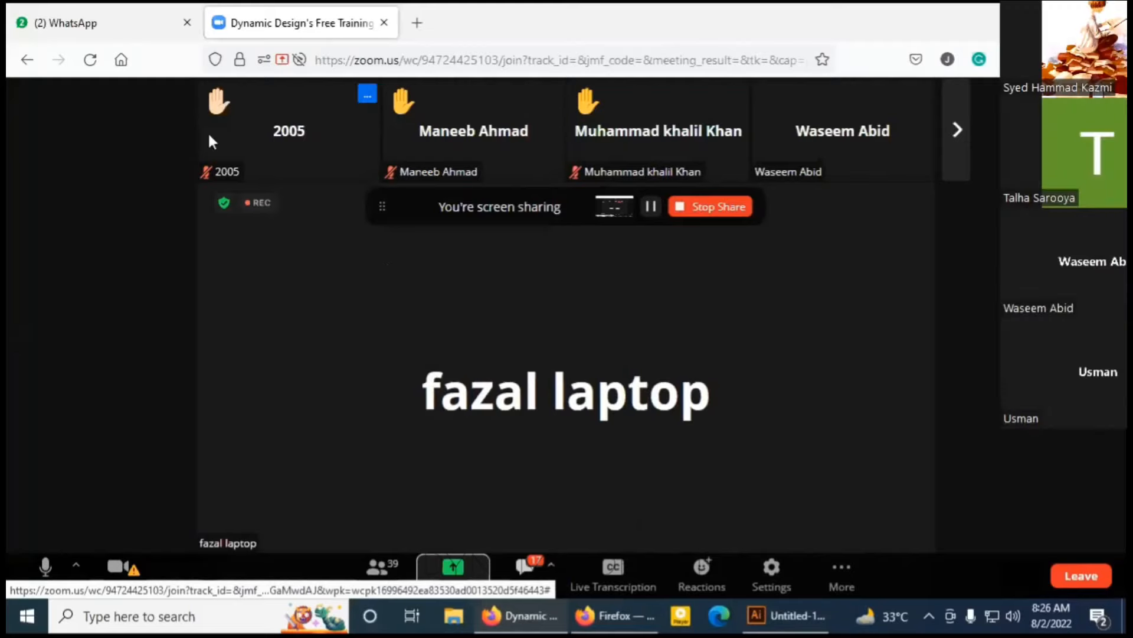
Page through the meeting participants and open the chat to read the recent messages.
{"action": "left_click", "coordinate": [957, 145]}
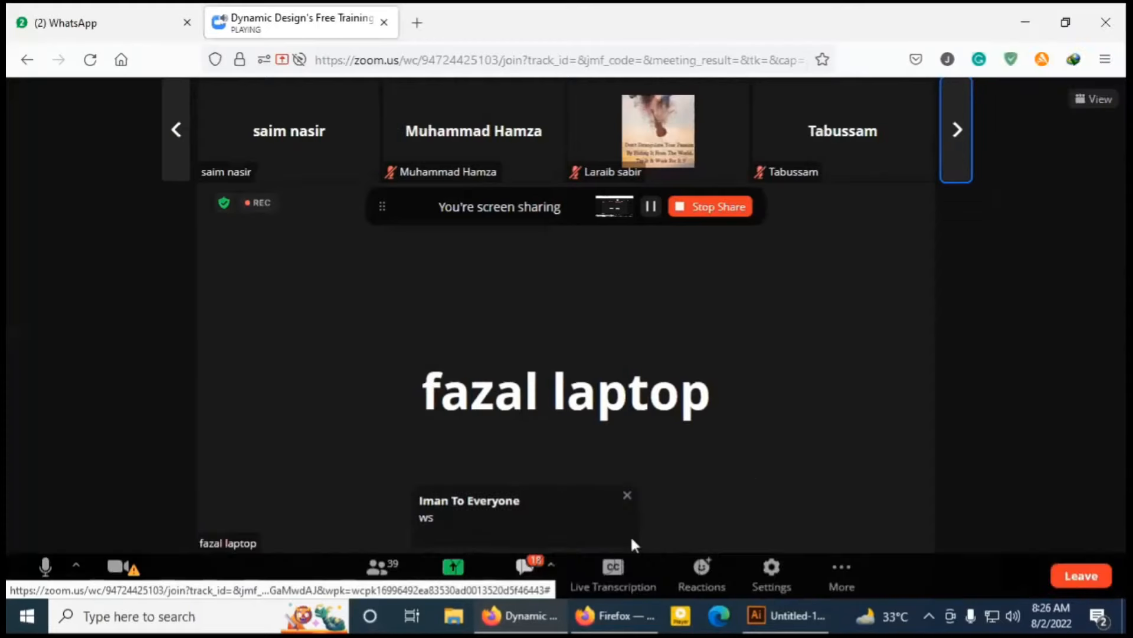
{"action": "left_click", "coordinate": [580, 527]}
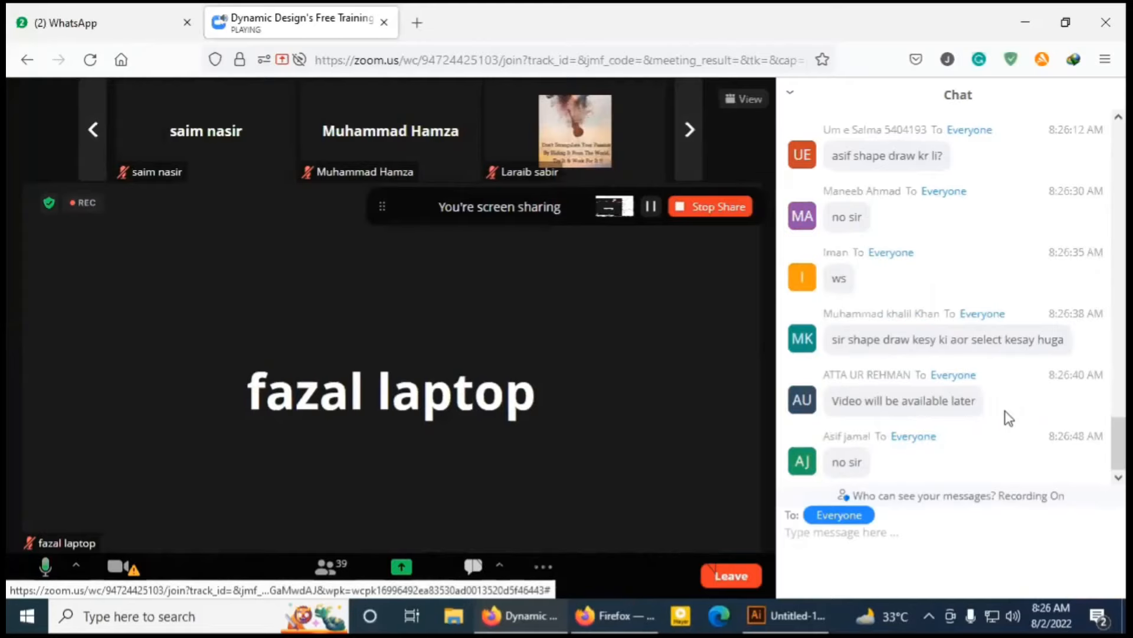
{"action": "mouse_move", "coordinate": [807, 625]}
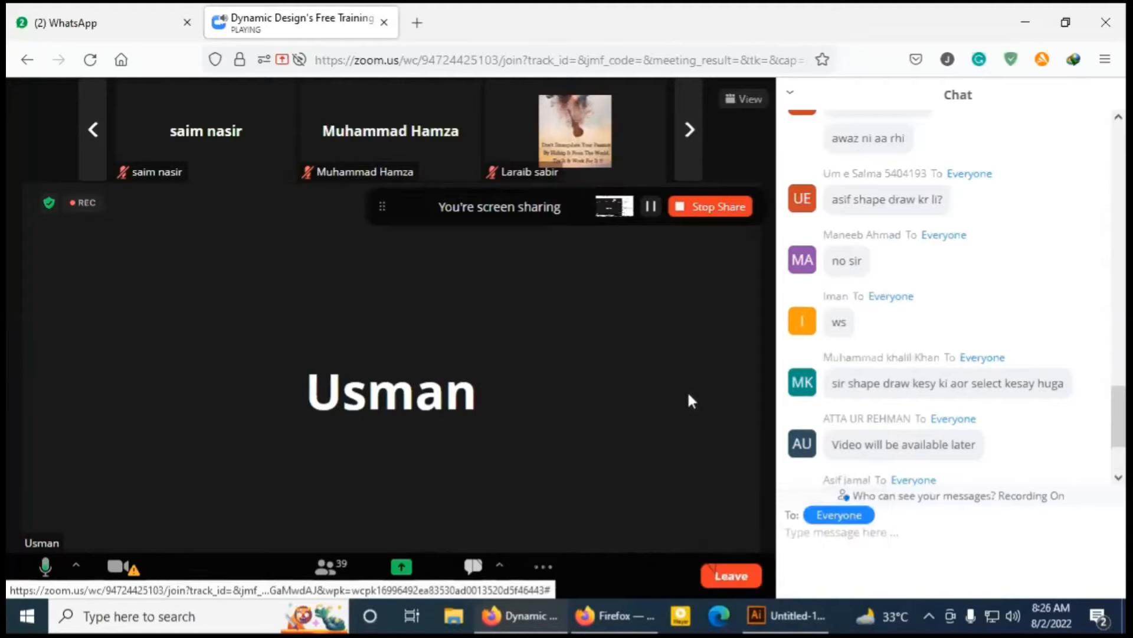
Switch to Illustrator and draw a wide rectangle below the freeform shape with the Rectangle Tool.
{"action": "left_click", "coordinate": [786, 615]}
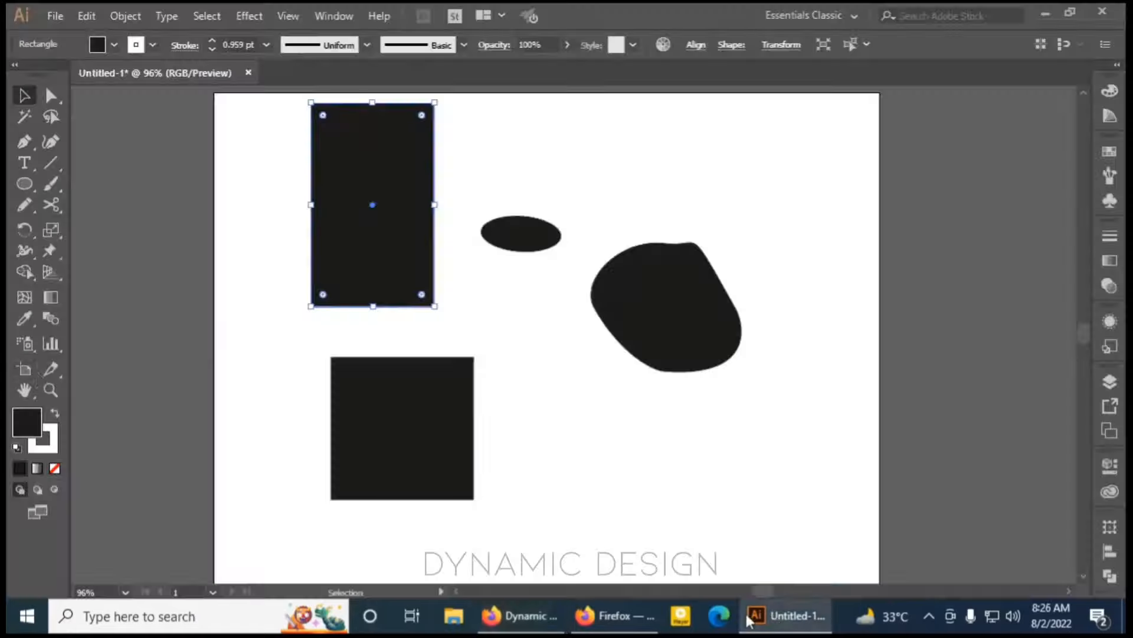
{"action": "left_click", "coordinate": [24, 188]}
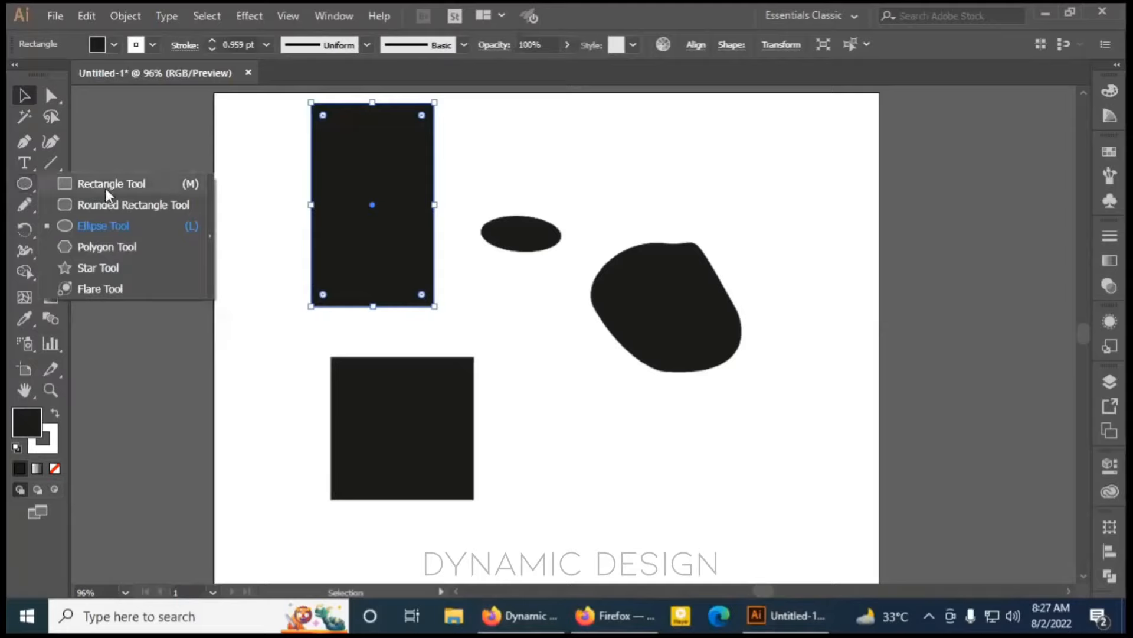
{"action": "left_click", "coordinate": [105, 188]}
{"action": "left_click_drag", "start_coordinate": [582, 410], "coordinate": [804, 532]}
Draw an ellipse above the freeform shape and a slightly rotated hexagon near the artboard's right edge.
{"action": "left_click", "coordinate": [24, 184]}
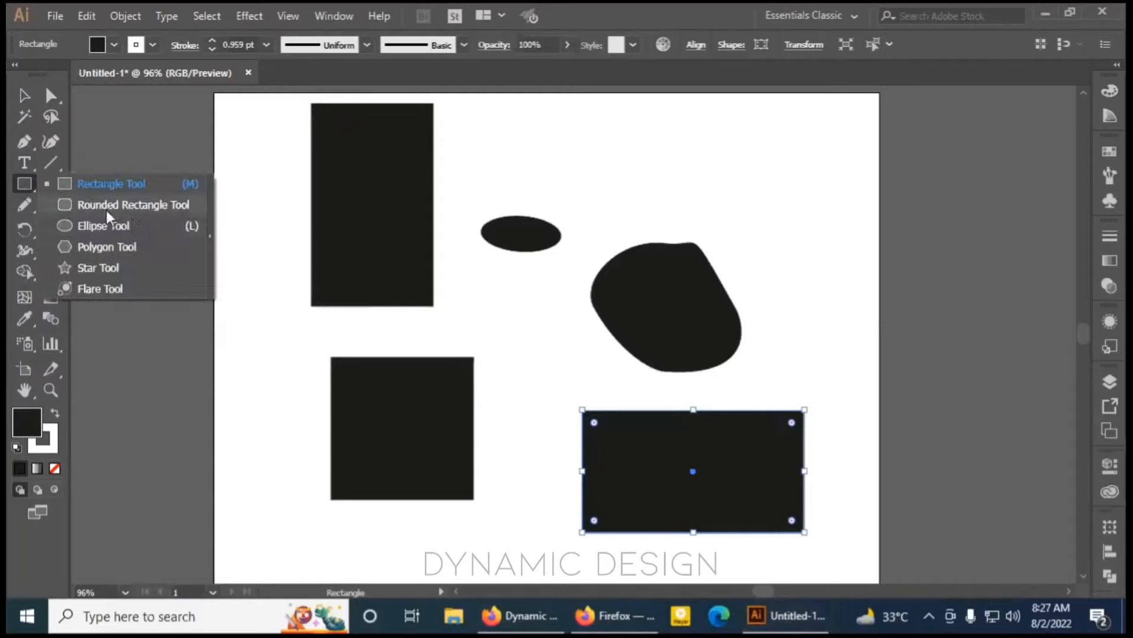
{"action": "left_click", "coordinate": [108, 225]}
{"action": "left_click_drag", "start_coordinate": [680, 149], "coordinate": [806, 246]}
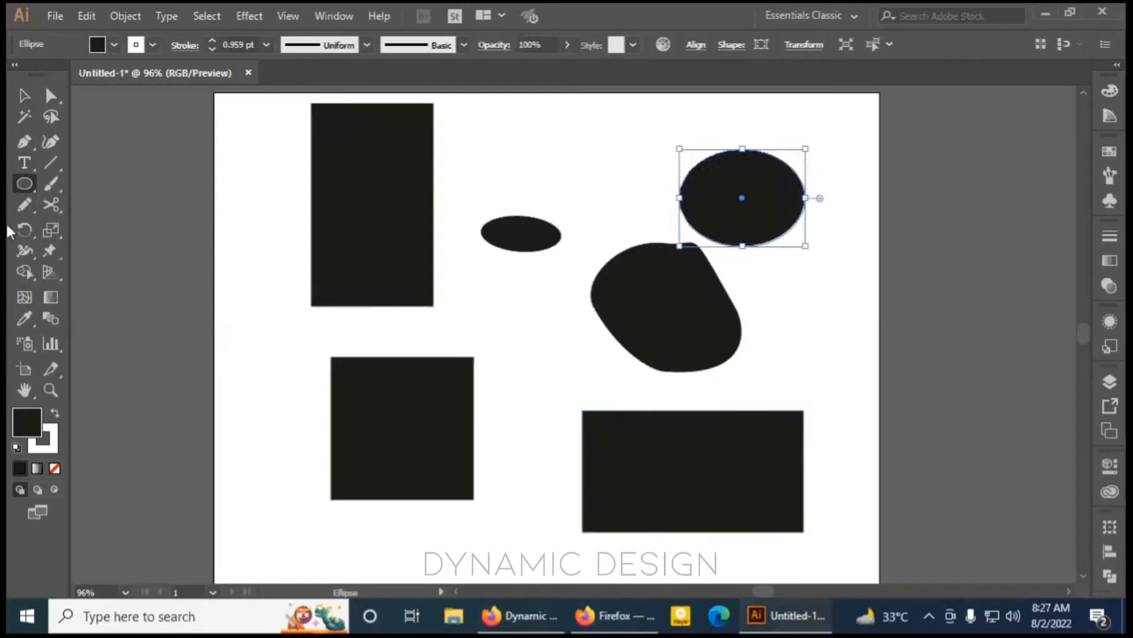
{"action": "left_click", "coordinate": [20, 180]}
{"action": "left_click", "coordinate": [101, 247]}
{"action": "left_click_drag", "start_coordinate": [822, 301], "coordinate": [848, 349]}
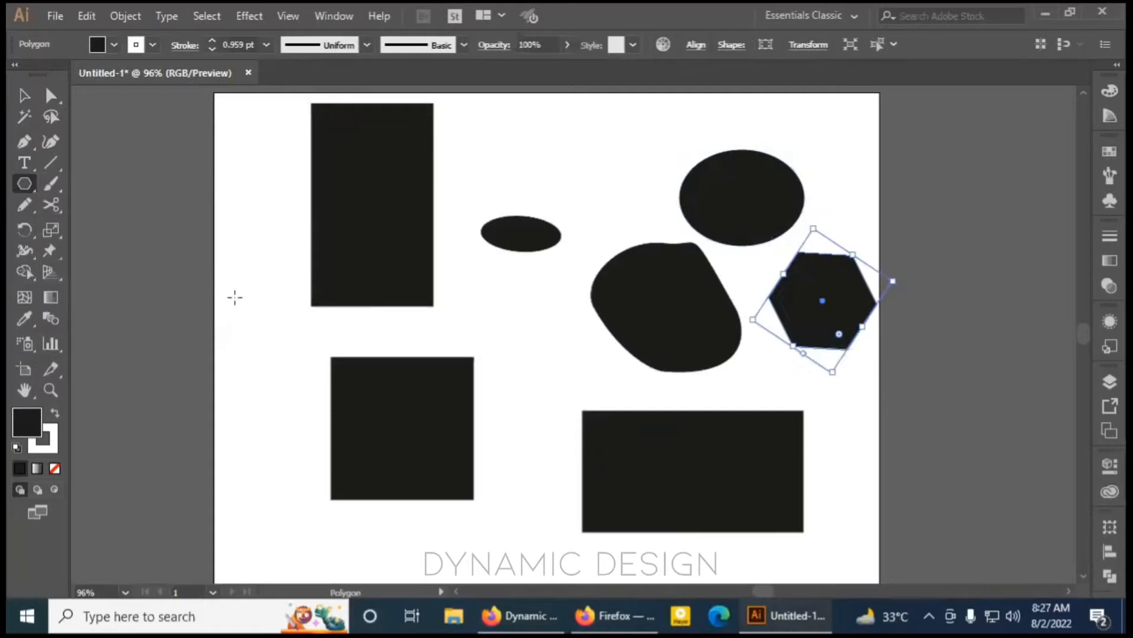
Draw a small five-pointed star just beneath the small ellipse, and clear the selection.
{"action": "left_click", "coordinate": [24, 183]}
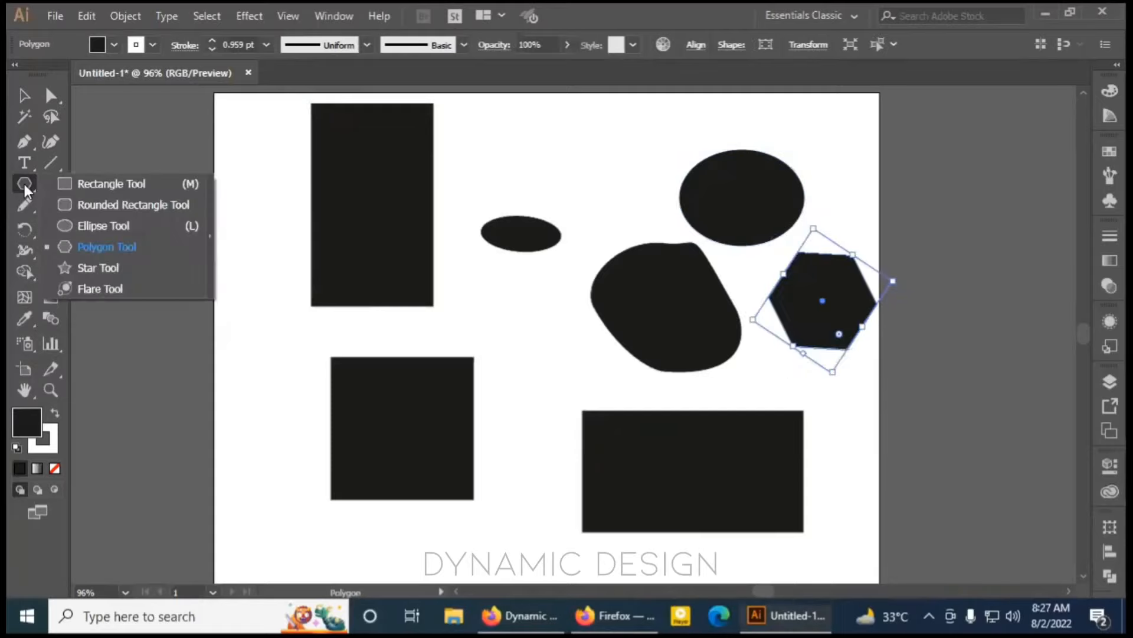
{"action": "left_click", "coordinate": [113, 268]}
{"action": "left_click_drag", "start_coordinate": [517, 302], "coordinate": [540, 341]}
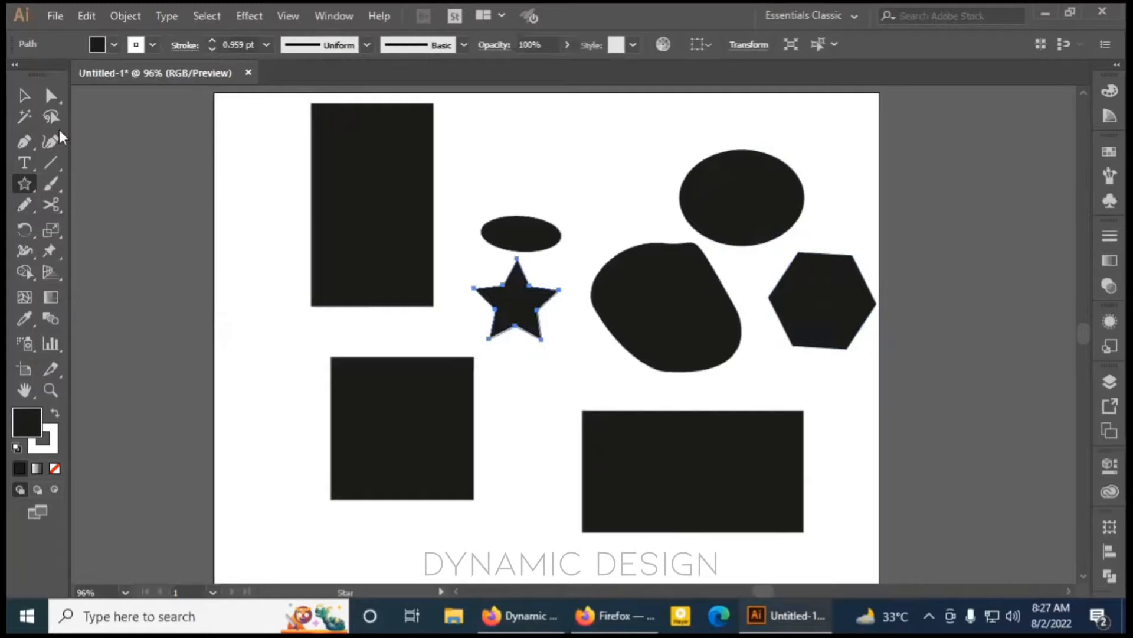
{"action": "left_click", "coordinate": [23, 95]}
{"action": "left_click", "coordinate": [488, 443]}
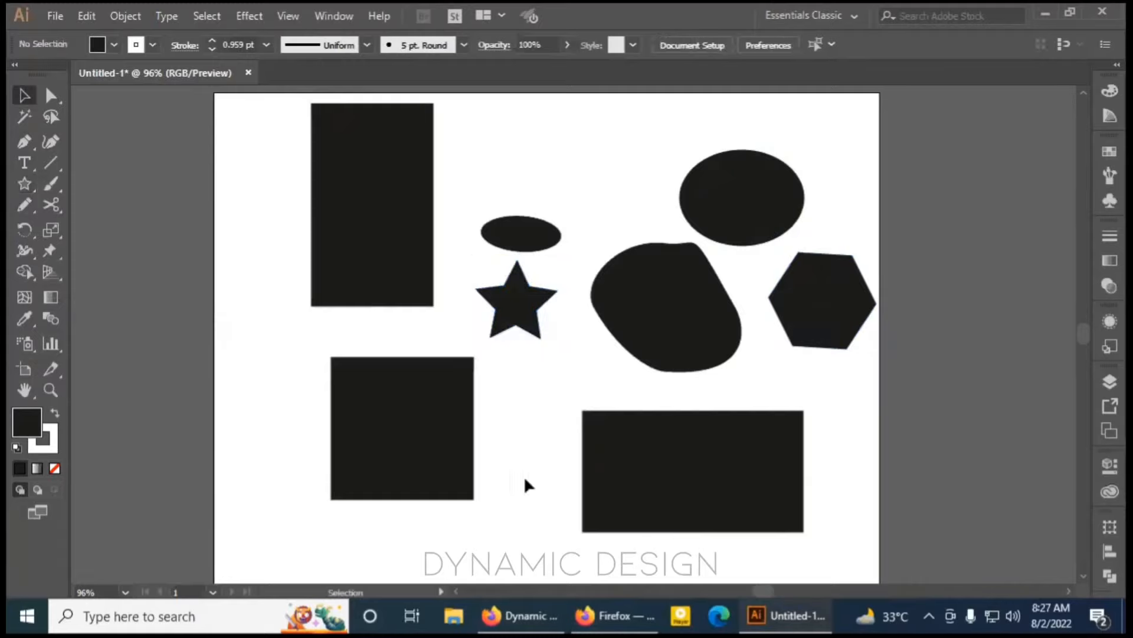
Switch to the Zoom meeting in Firefox and raise the computer's speaker volume.
{"action": "left_click", "coordinate": [504, 615]}
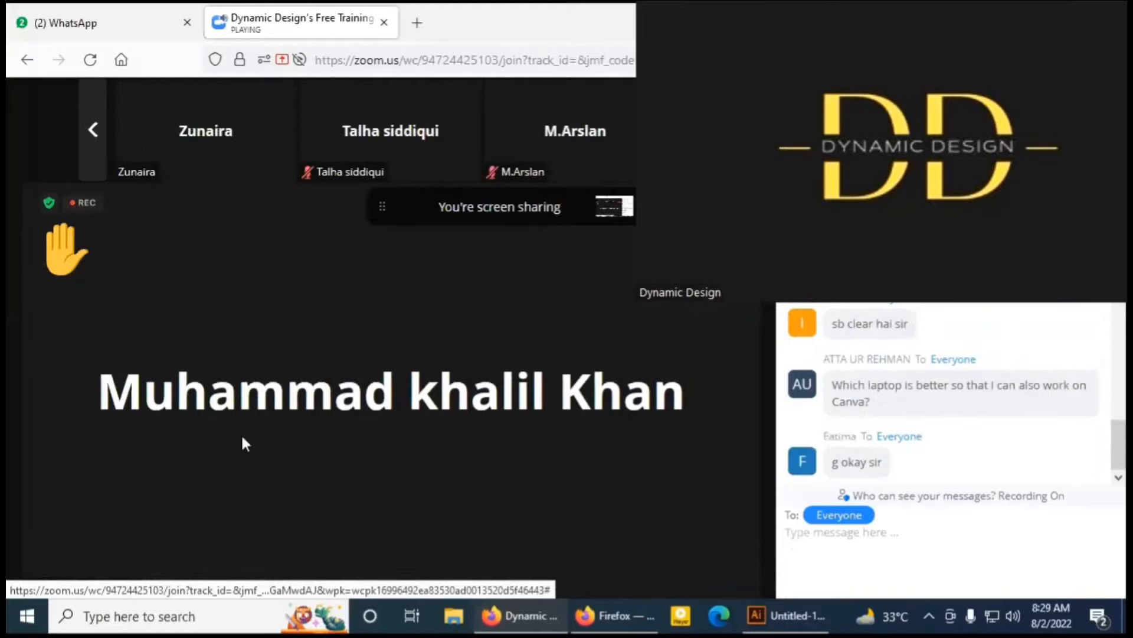
{"action": "mouse_move", "coordinate": [761, 619]}
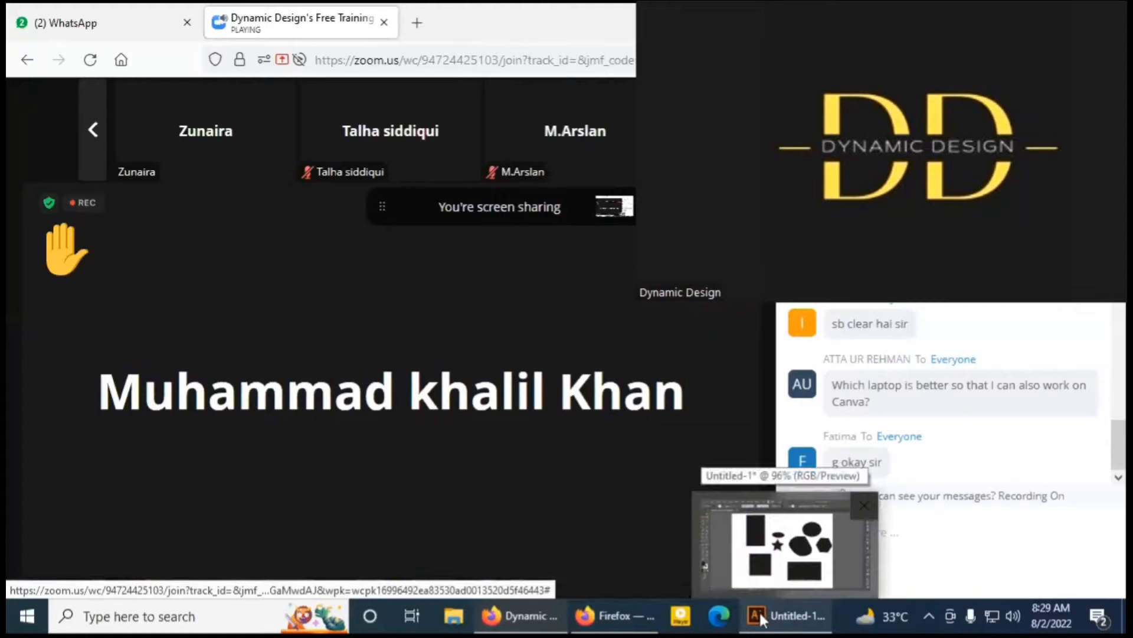
{"action": "left_click", "coordinate": [1013, 615]}
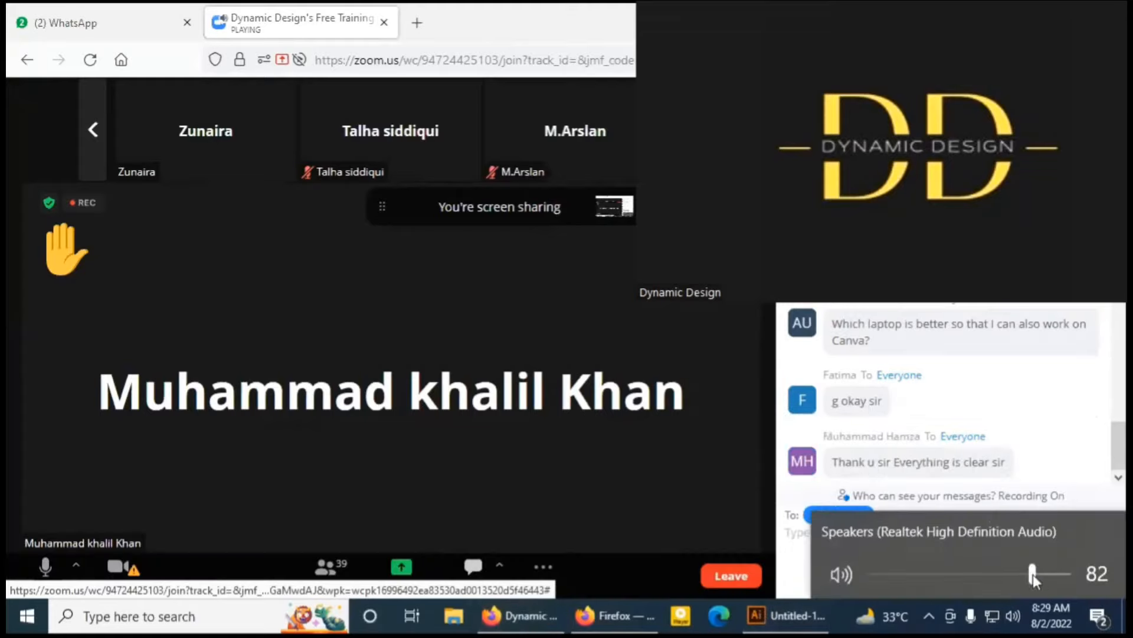
{"action": "left_click_drag", "start_coordinate": [1035, 579], "coordinate": [1072, 572]}
Switch to Illustrator and set the workspace to Essentials Classic.
{"action": "left_click", "coordinate": [779, 616]}
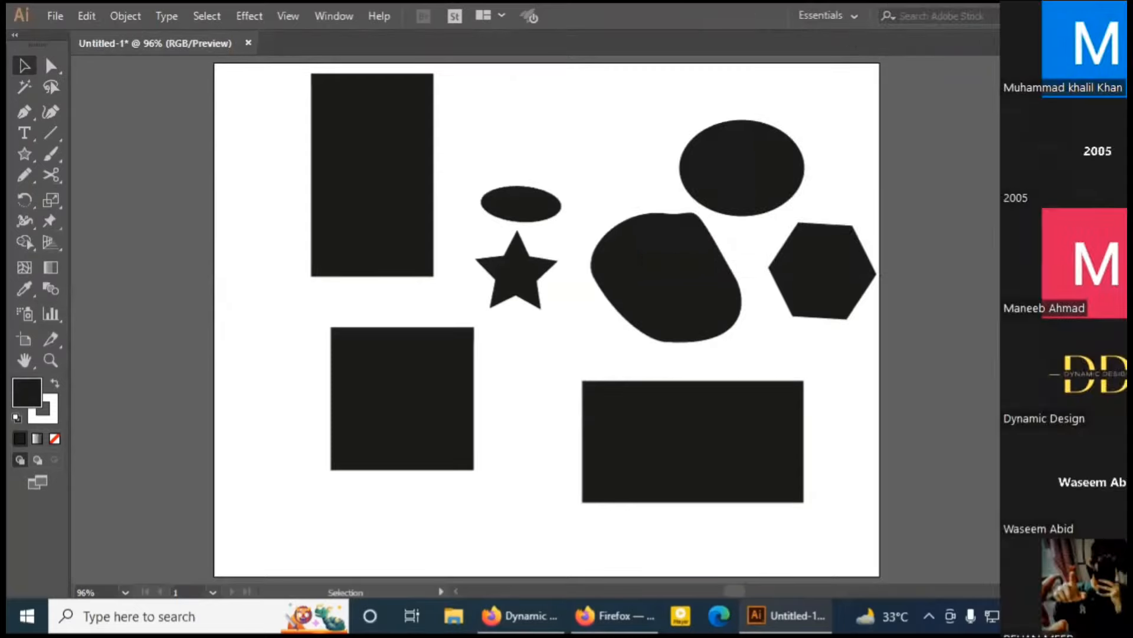
{"action": "left_click", "coordinate": [856, 17]}
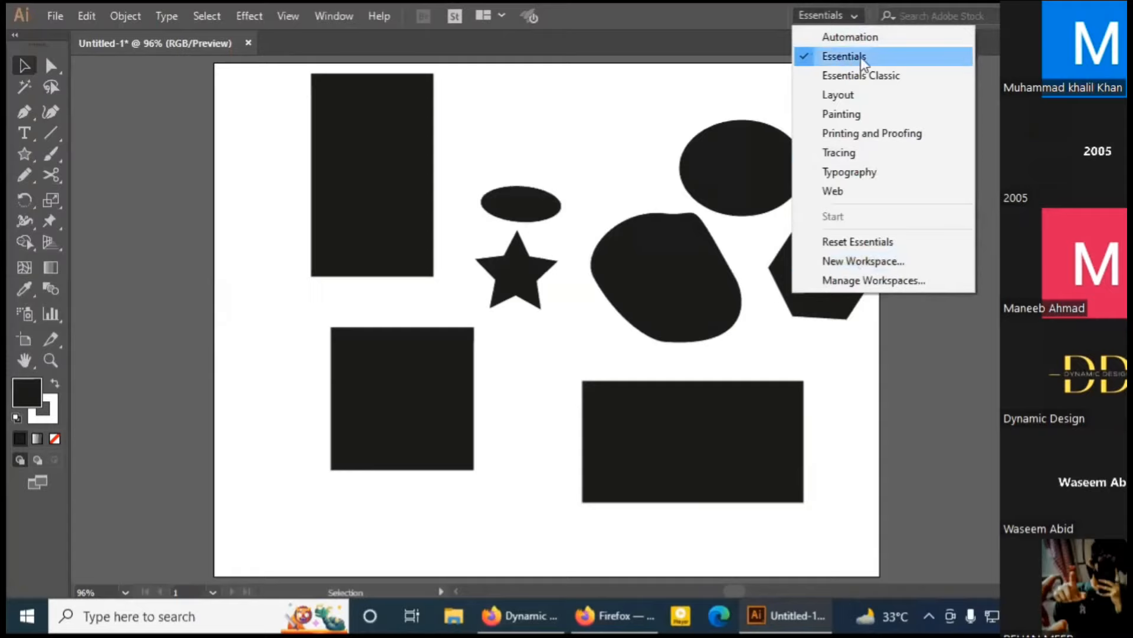
{"action": "left_click", "coordinate": [839, 77]}
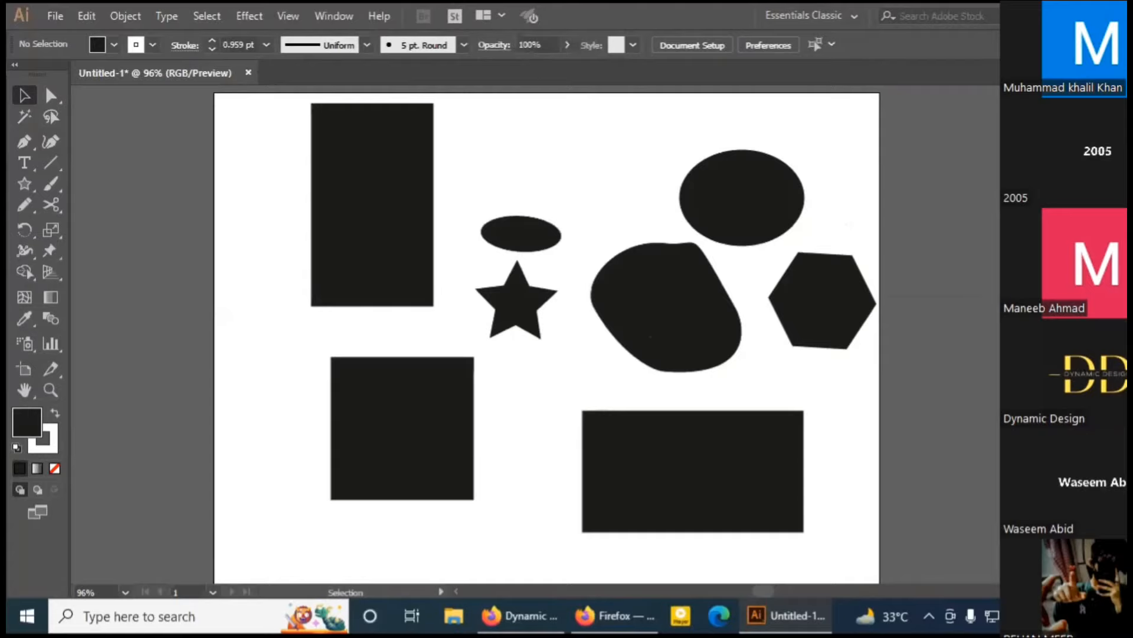
{"action": "left_click", "coordinate": [516, 618]}
{"action": "left_click", "coordinate": [516, 618]}
{"action": "left_click", "coordinate": [845, 18]}
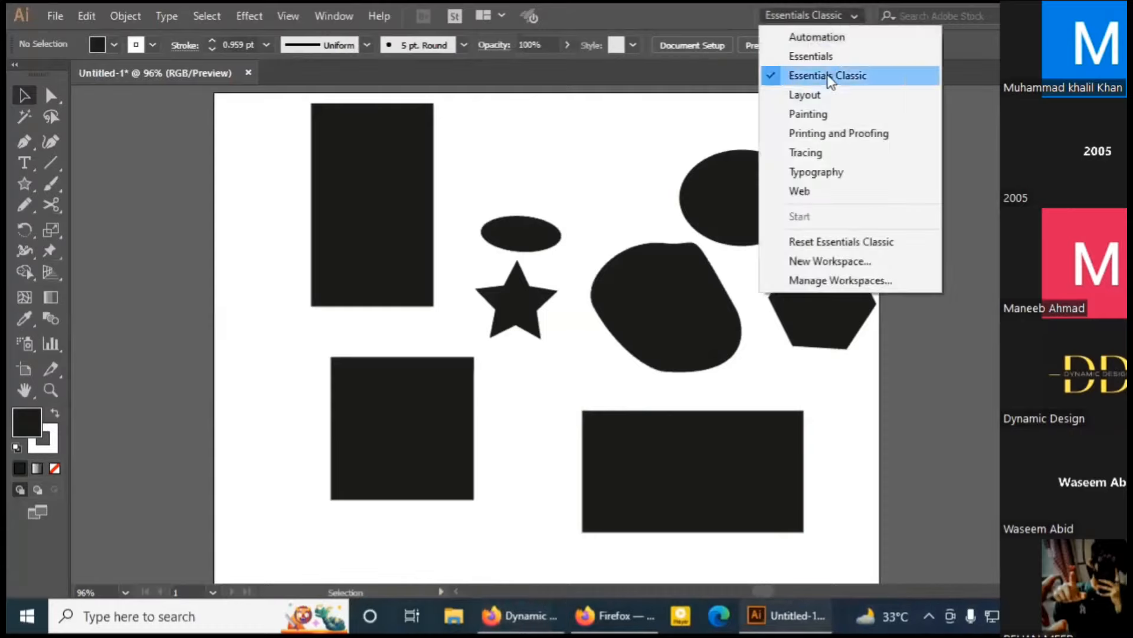
{"action": "left_click", "coordinate": [940, 347]}
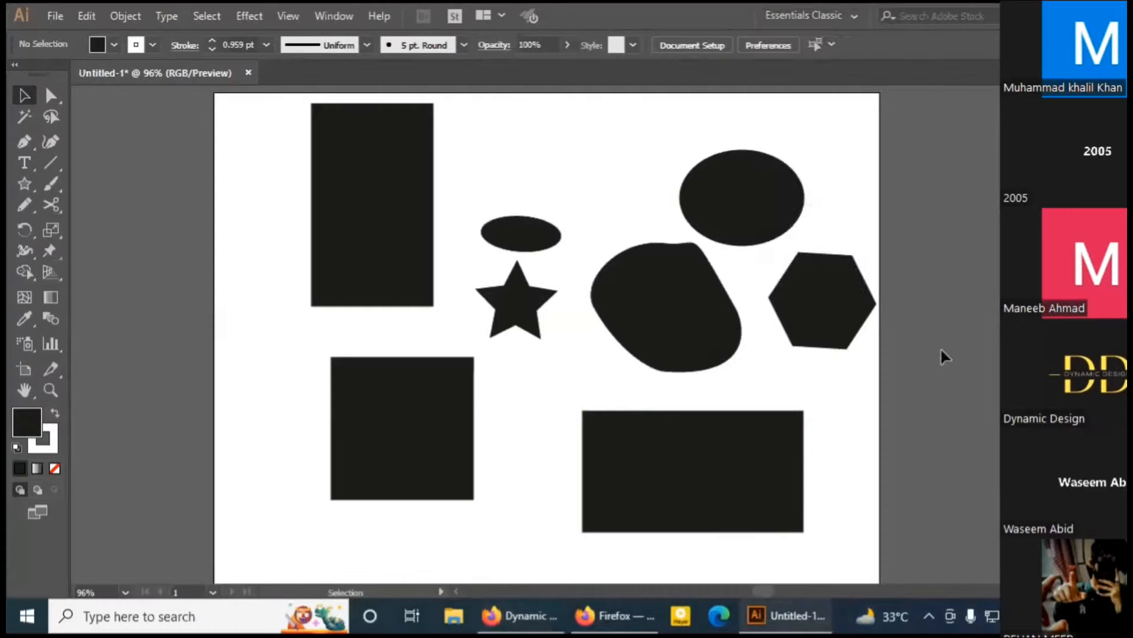
Change to the Essentials workspace, look over the list of available panels, and restore Essentials Classic.
{"action": "left_click", "coordinate": [853, 20]}
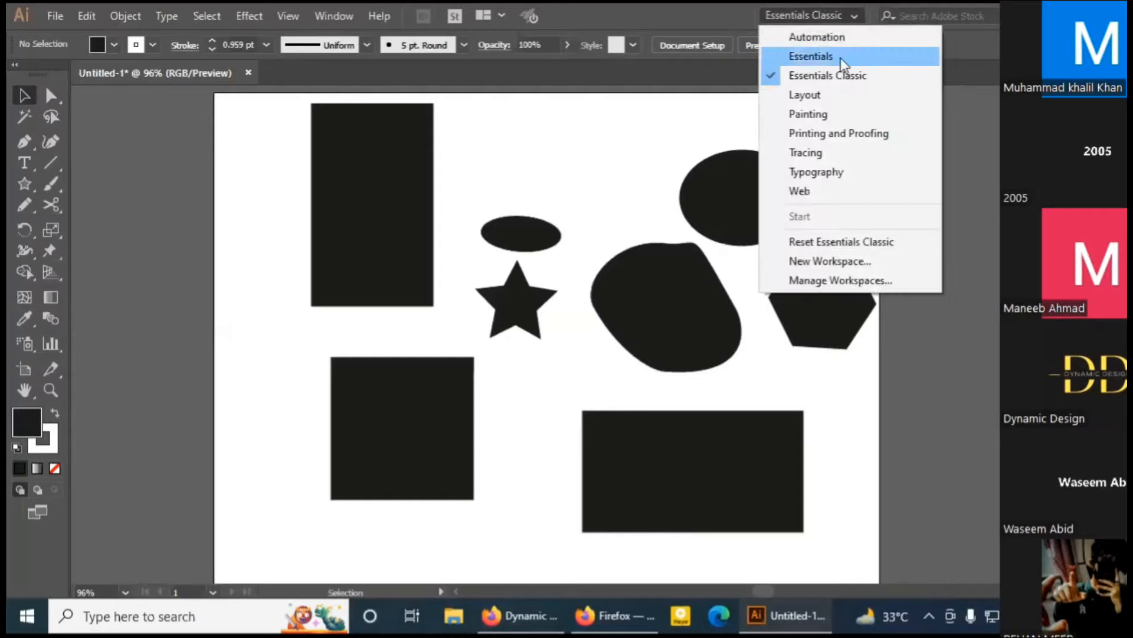
{"action": "left_click", "coordinate": [813, 56]}
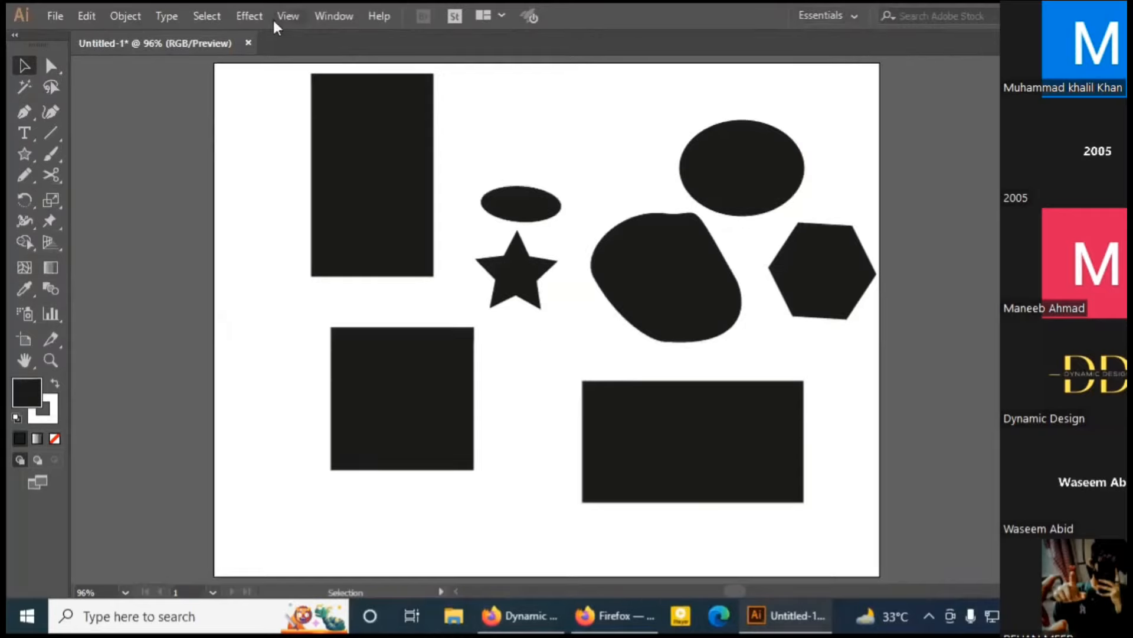
{"action": "left_click", "coordinate": [345, 23]}
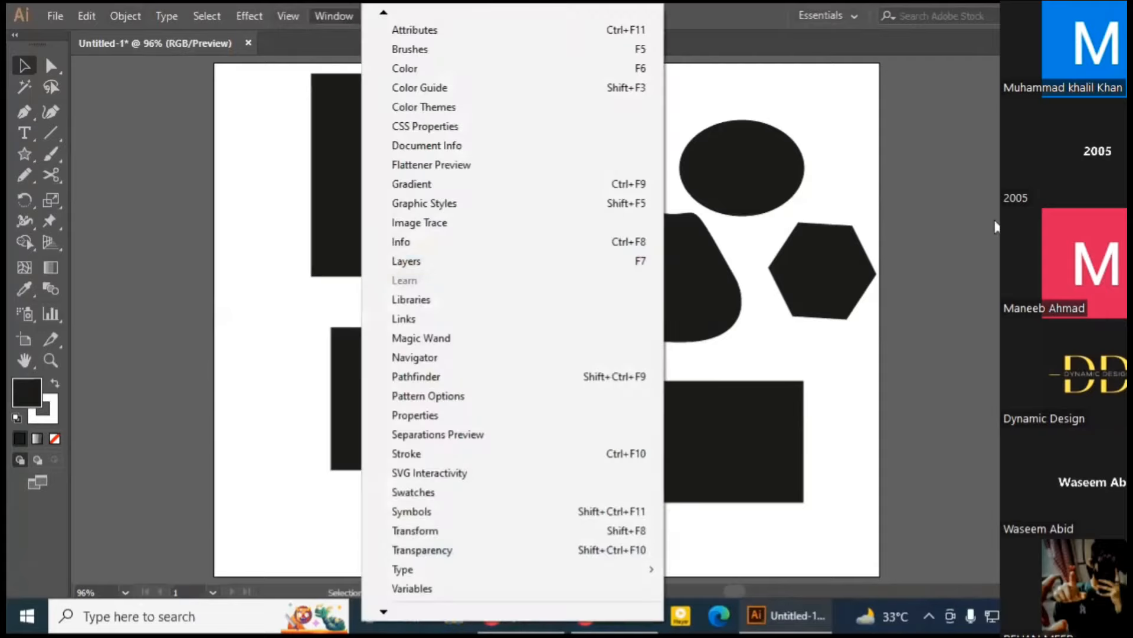
{"action": "left_click", "coordinate": [958, 180]}
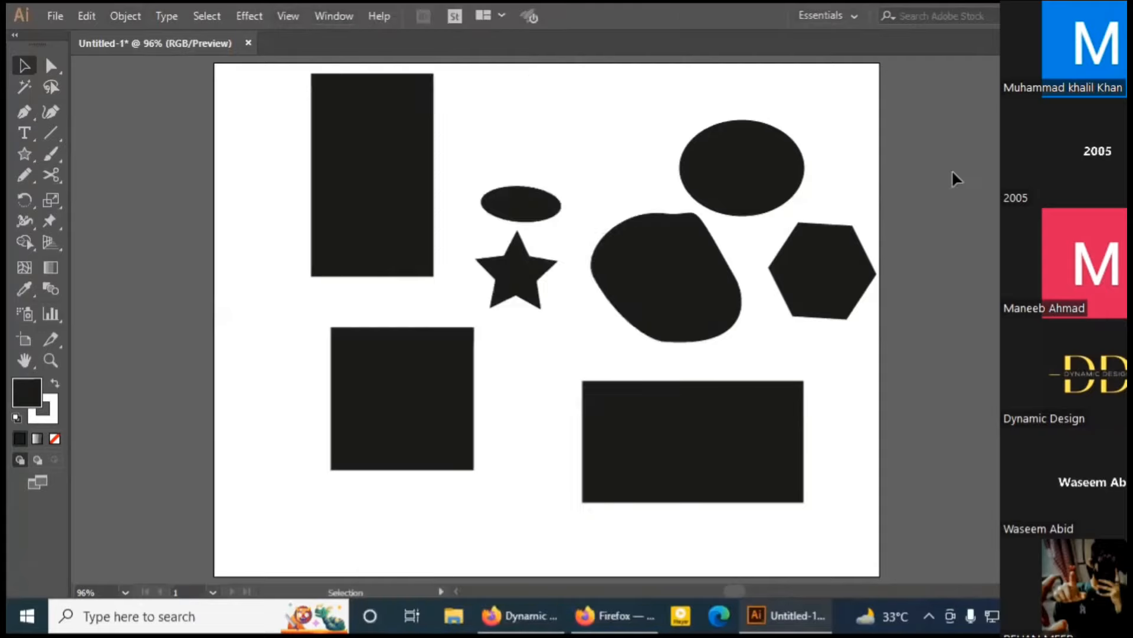
{"action": "left_click", "coordinate": [855, 17]}
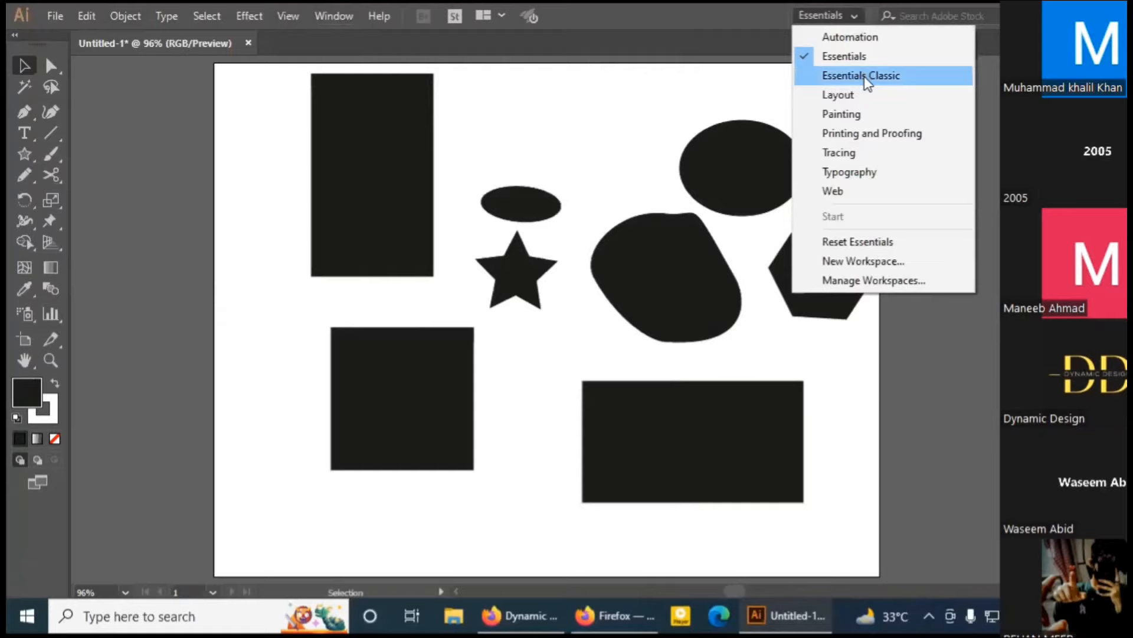
{"action": "left_click", "coordinate": [866, 78]}
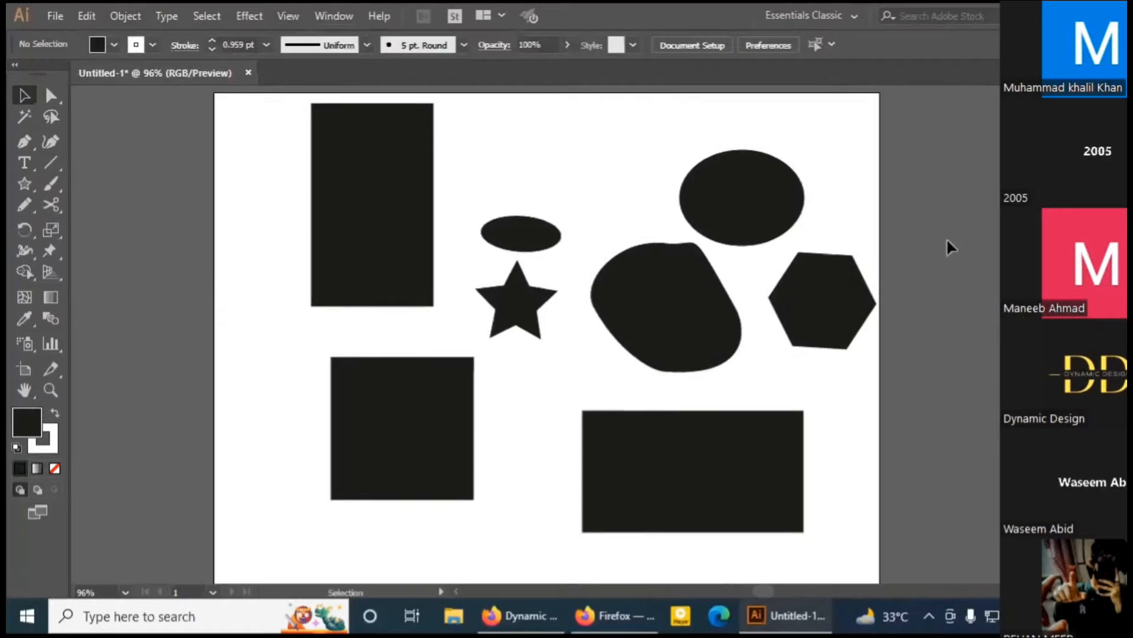
Read through the recent chat messages of the Zoom meeting in Firefox, and return to Illustrator.
{"action": "left_click", "coordinate": [511, 614]}
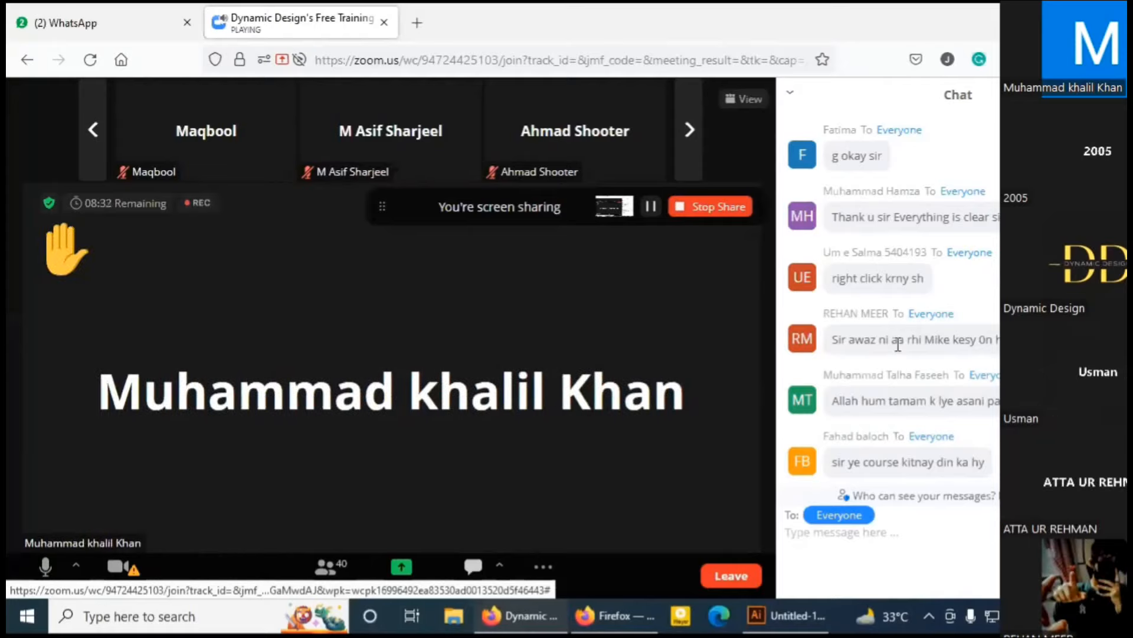
{"action": "scroll", "coordinate": [897, 344], "scroll_direction": "up", "scroll_amount": 5}
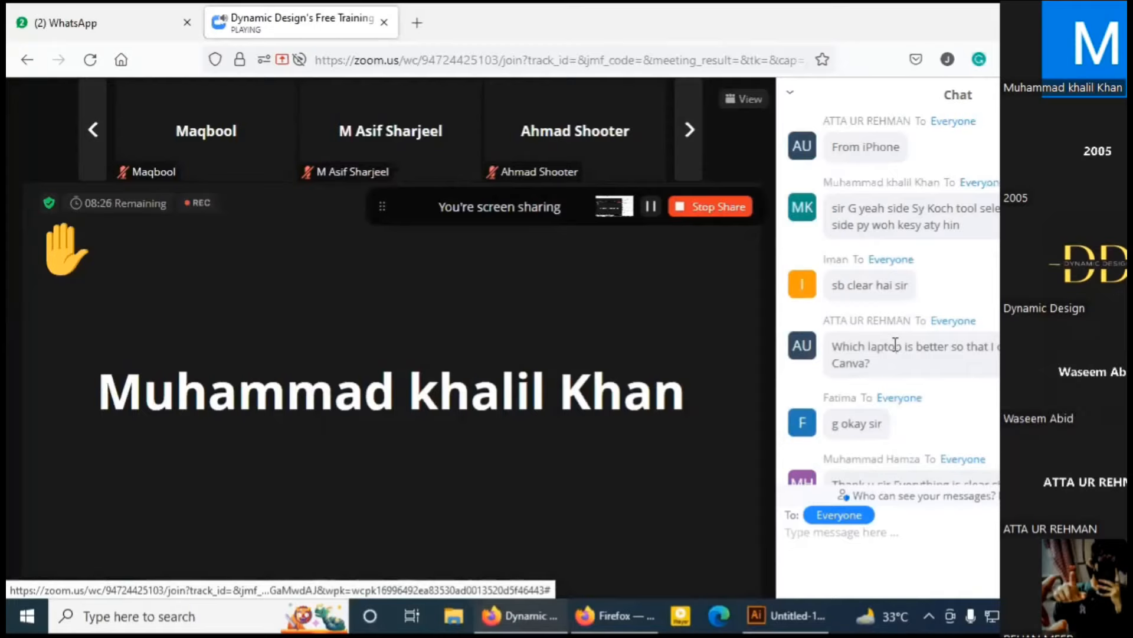
{"action": "scroll", "coordinate": [896, 344], "scroll_direction": "down", "scroll_amount": 5}
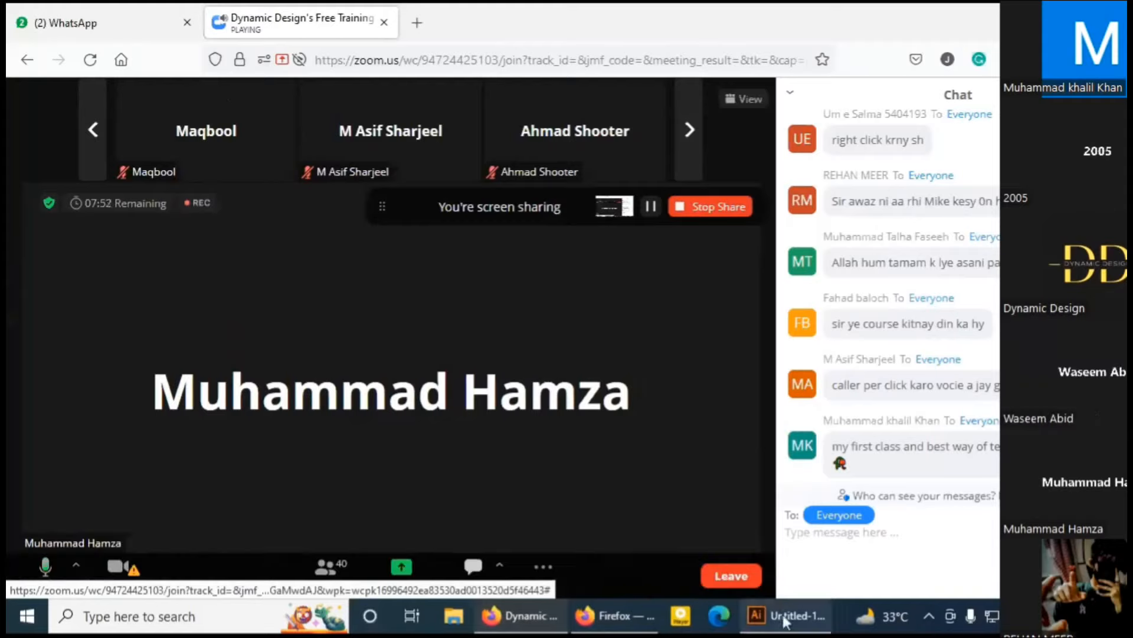
{"action": "mouse_move", "coordinate": [785, 616]}
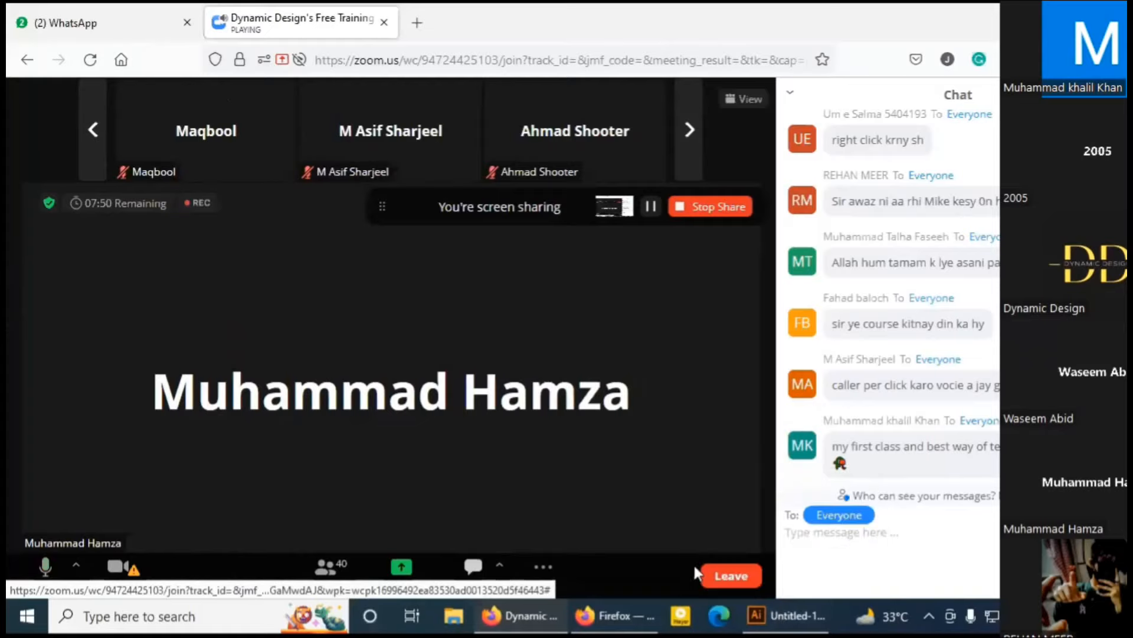
{"action": "left_click", "coordinate": [785, 615]}
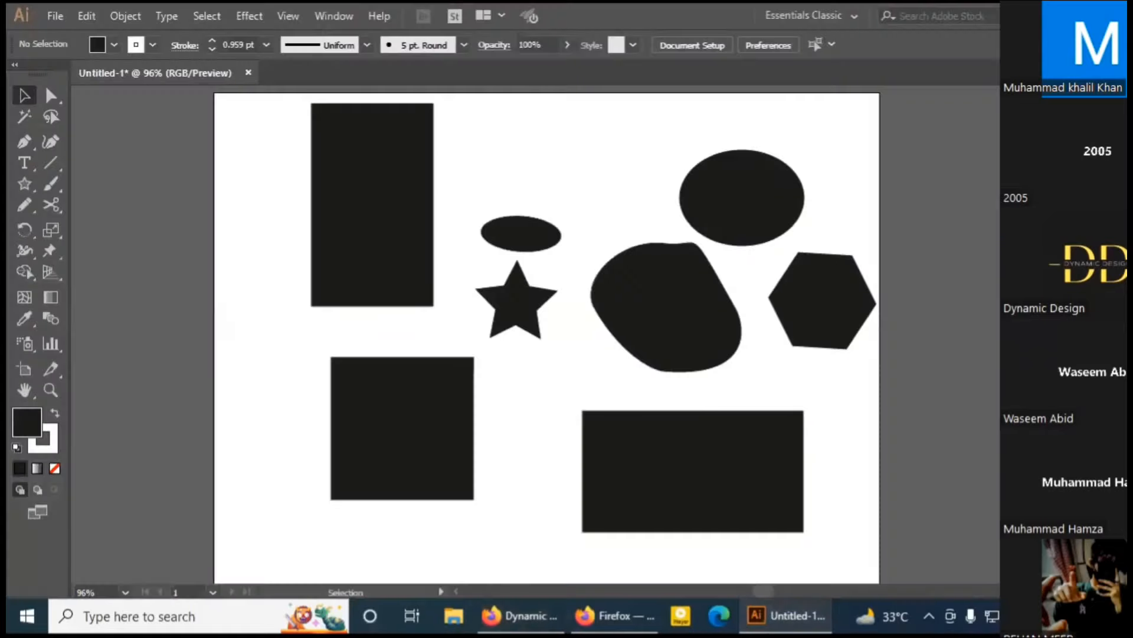
Switch the workspace to Essentials and back to Essentials Classic.
{"action": "left_click", "coordinate": [855, 16]}
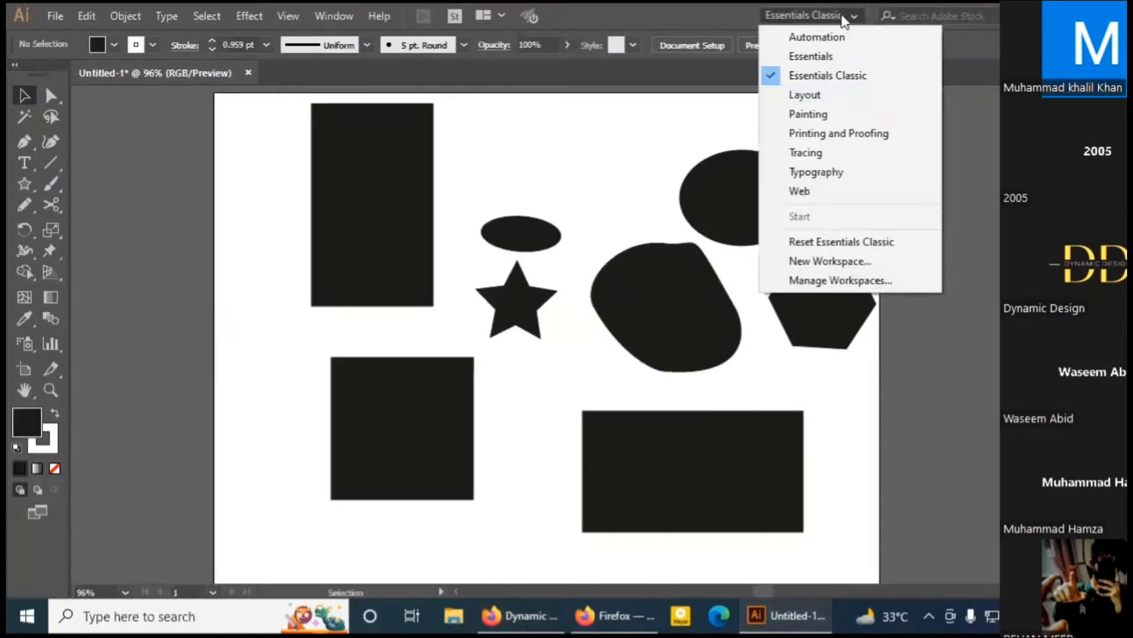
{"action": "left_click", "coordinate": [830, 73]}
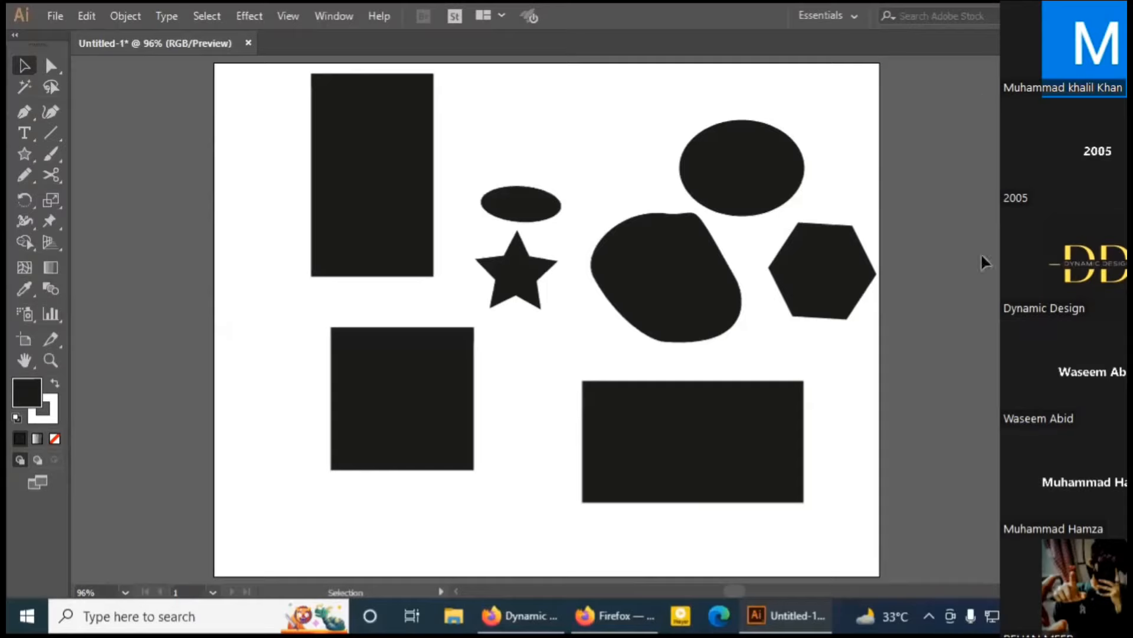
{"action": "left_click", "coordinate": [851, 23]}
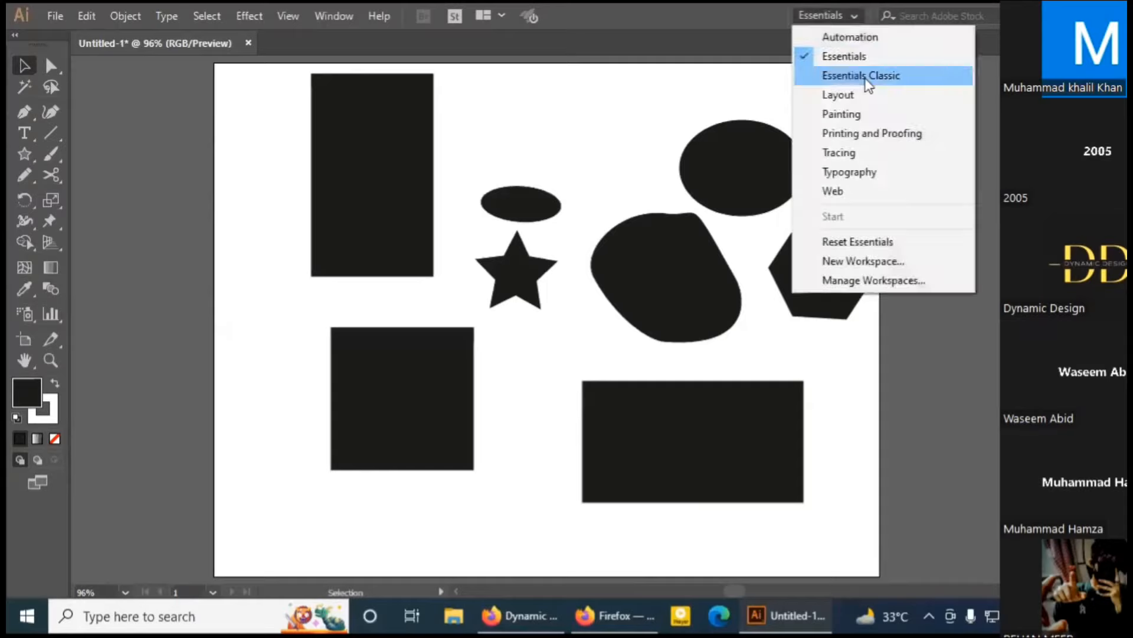
{"action": "left_click", "coordinate": [866, 77]}
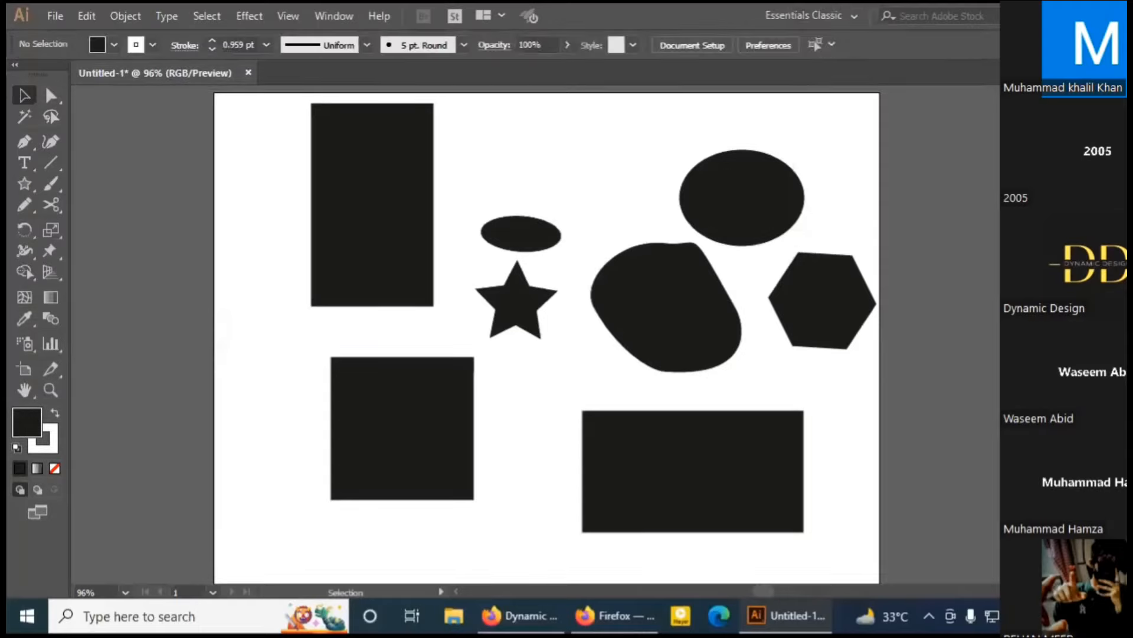
Detach the Transform, Align and Pathfinder panel group from the dock and float it beside the artboard.
{"action": "left_click_drag", "start_coordinate": [1021, 437], "coordinate": [972, 410]}
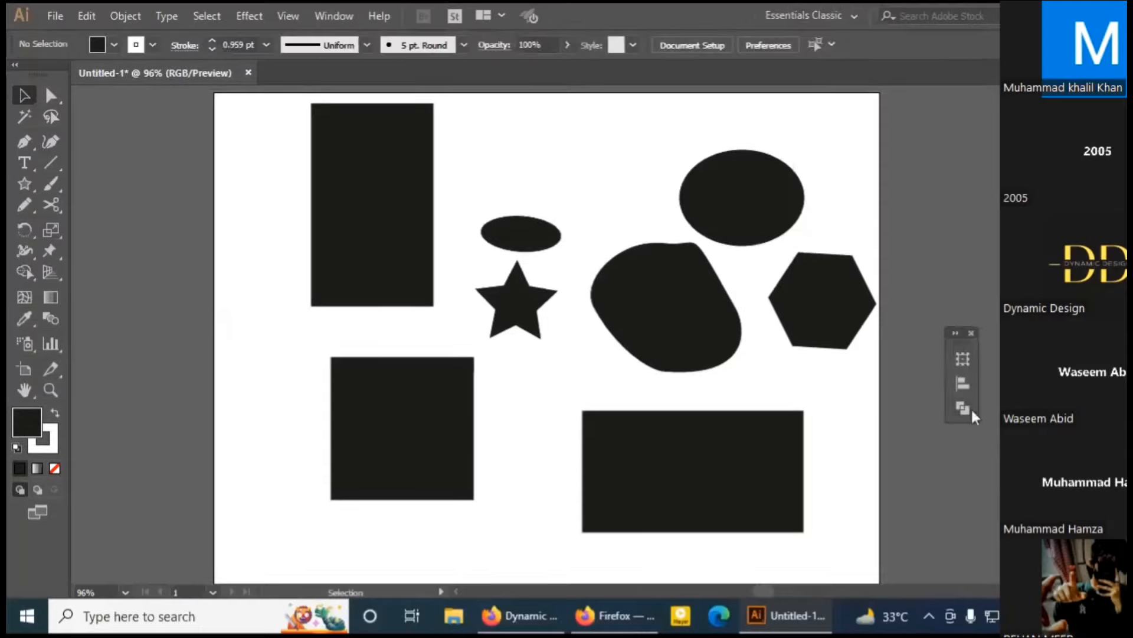
Close the floating Transform, Align and Pathfinder panel group and look through the full list of available panels.
{"action": "left_click", "coordinate": [969, 329]}
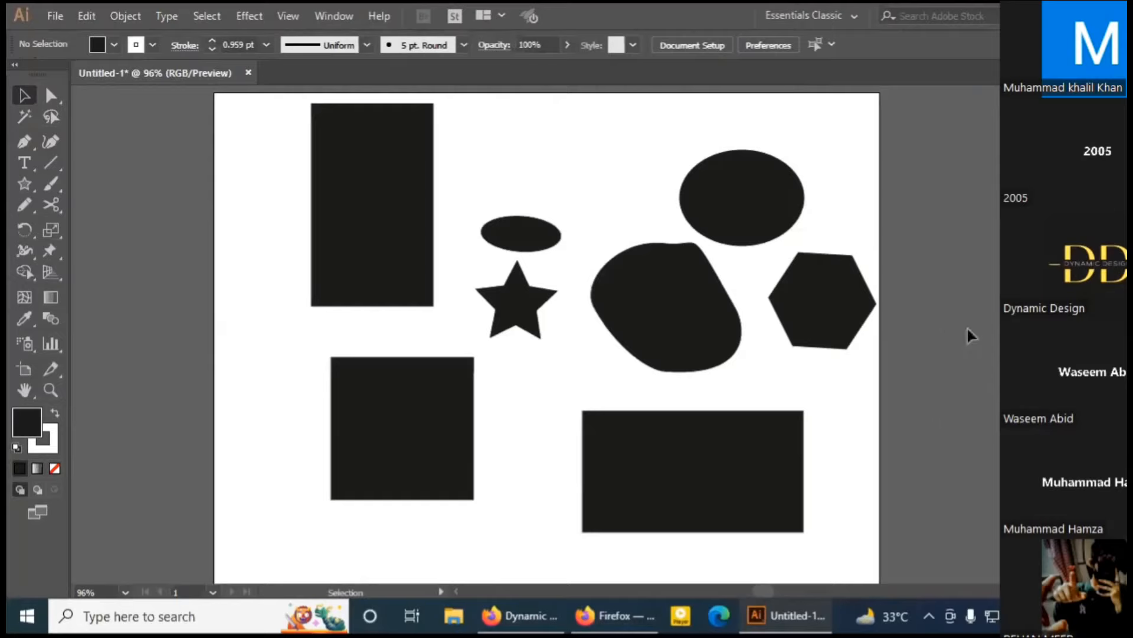
{"action": "left_click", "coordinate": [323, 12]}
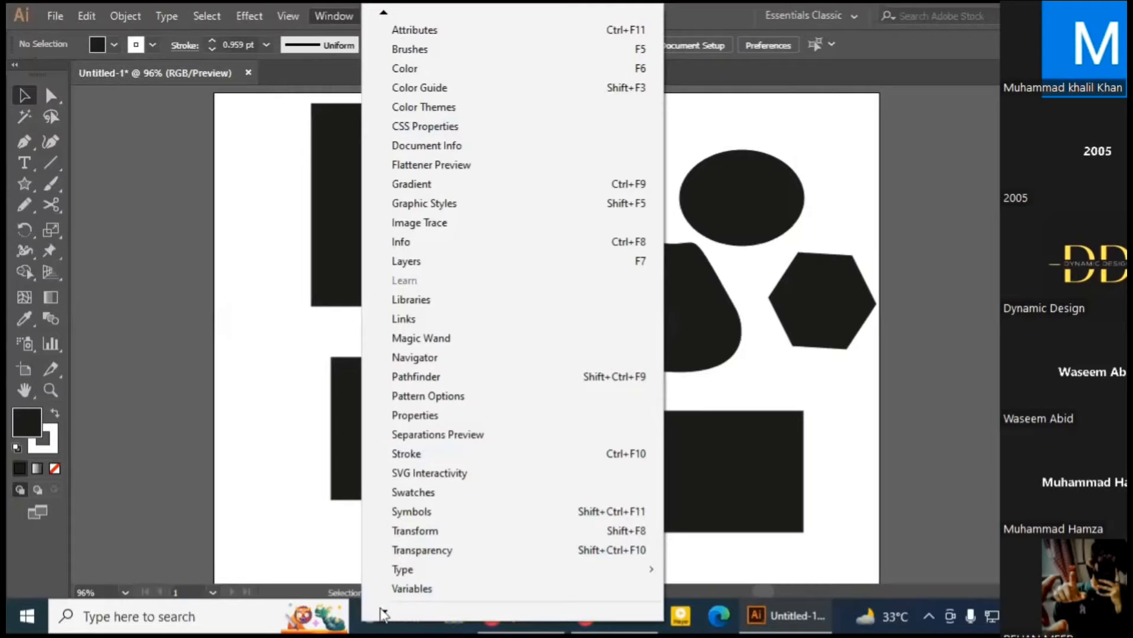
{"action": "mouse_move", "coordinate": [383, 614]}
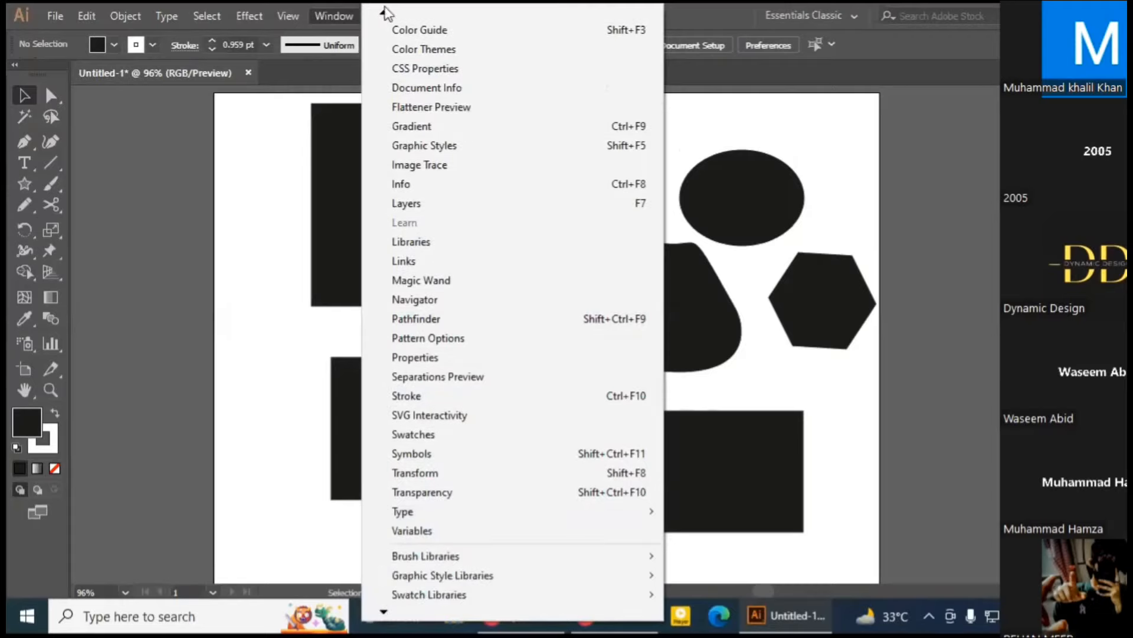
{"action": "mouse_move", "coordinate": [384, 16]}
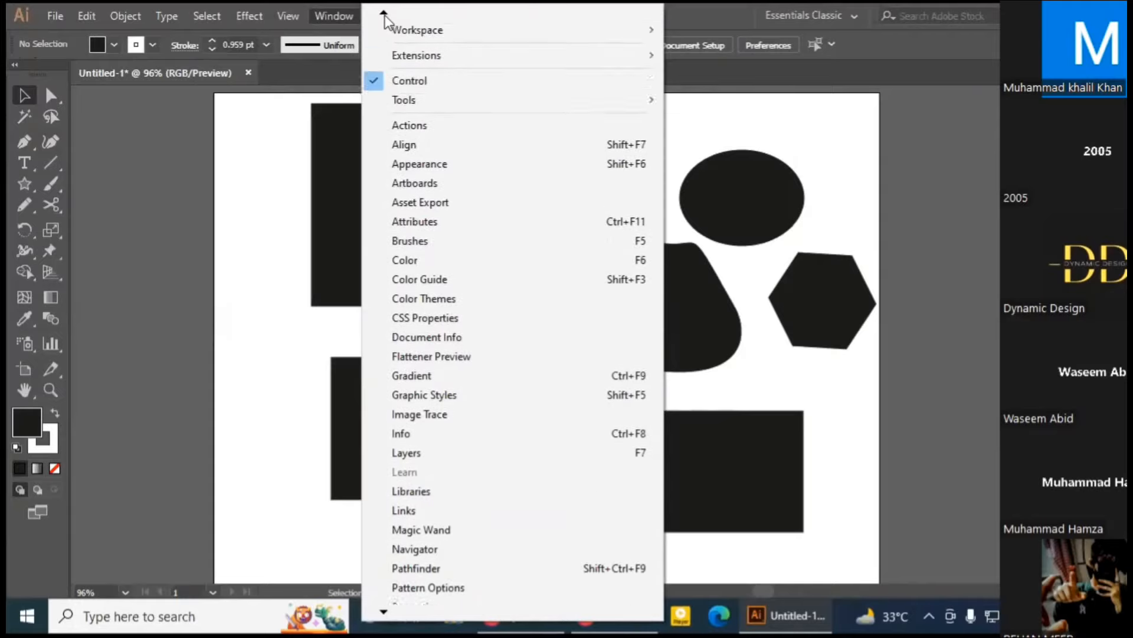
{"action": "left_click", "coordinate": [144, 178]}
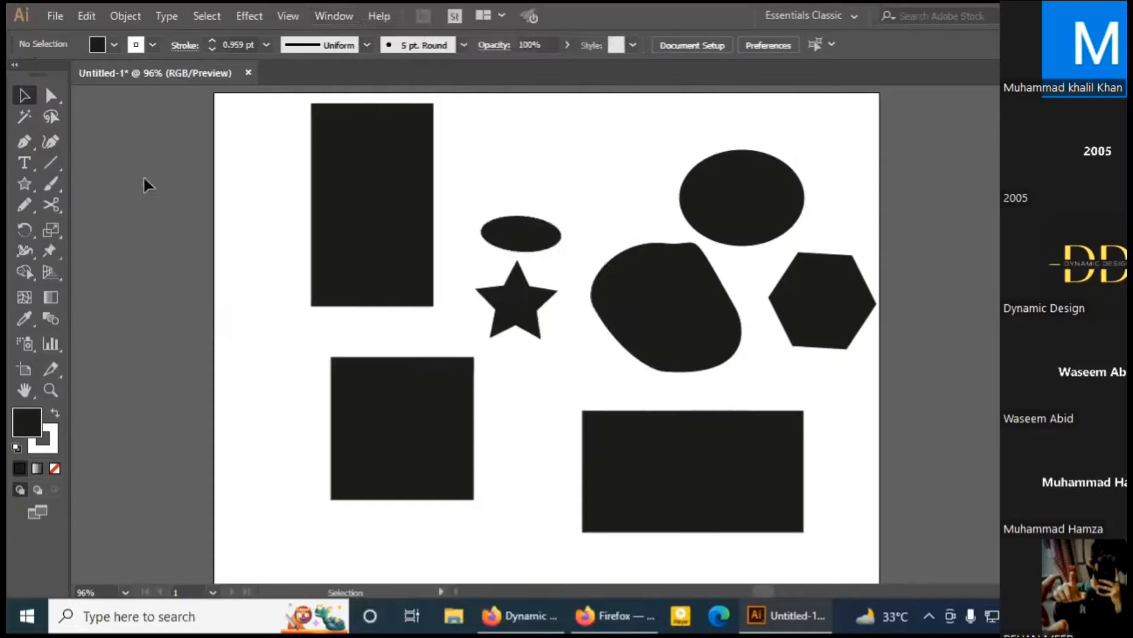
Reopen the Pathfinder panel, collapse it to icons and move its group back to the dock.
{"action": "left_click", "coordinate": [321, 18]}
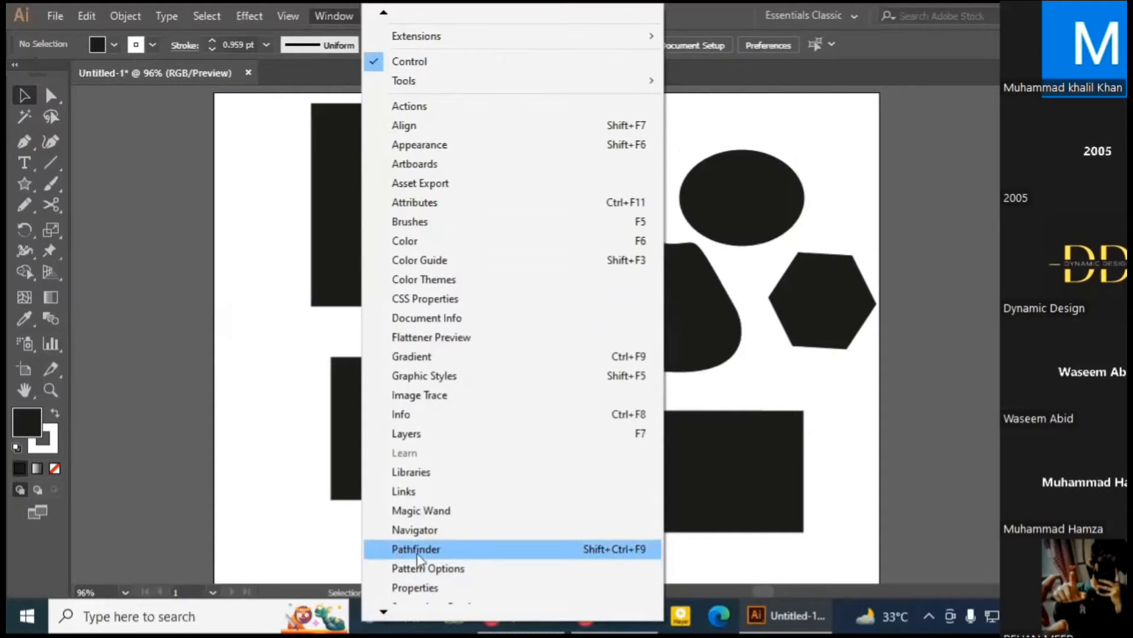
{"action": "left_click", "coordinate": [416, 549]}
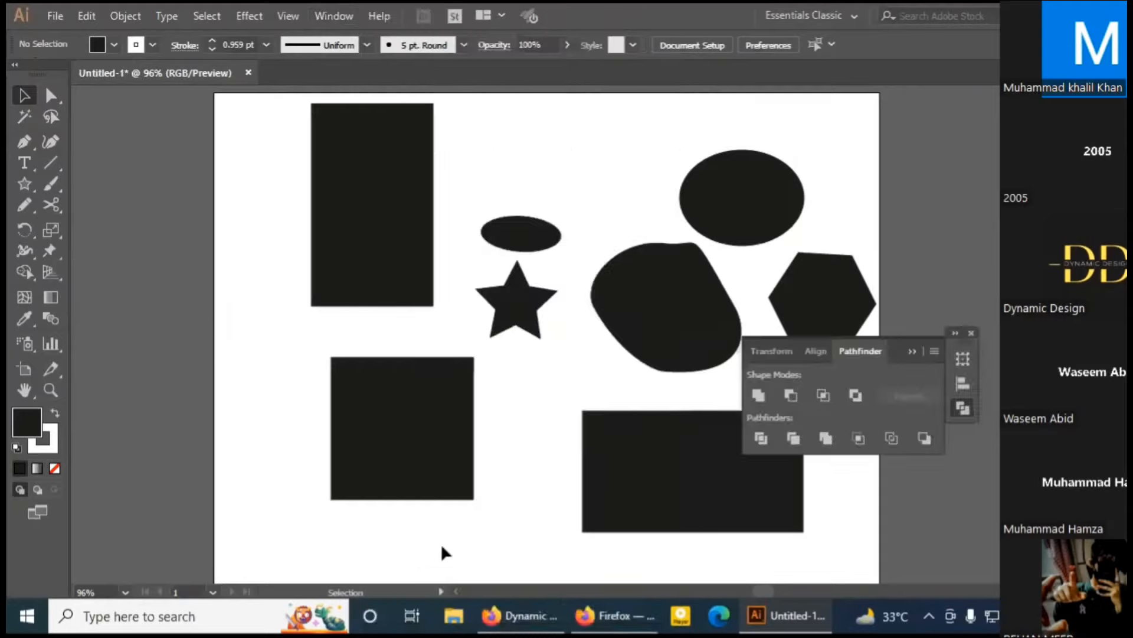
{"action": "left_click", "coordinate": [912, 350]}
{"action": "left_click_drag", "start_coordinate": [960, 342], "coordinate": [1033, 387]}
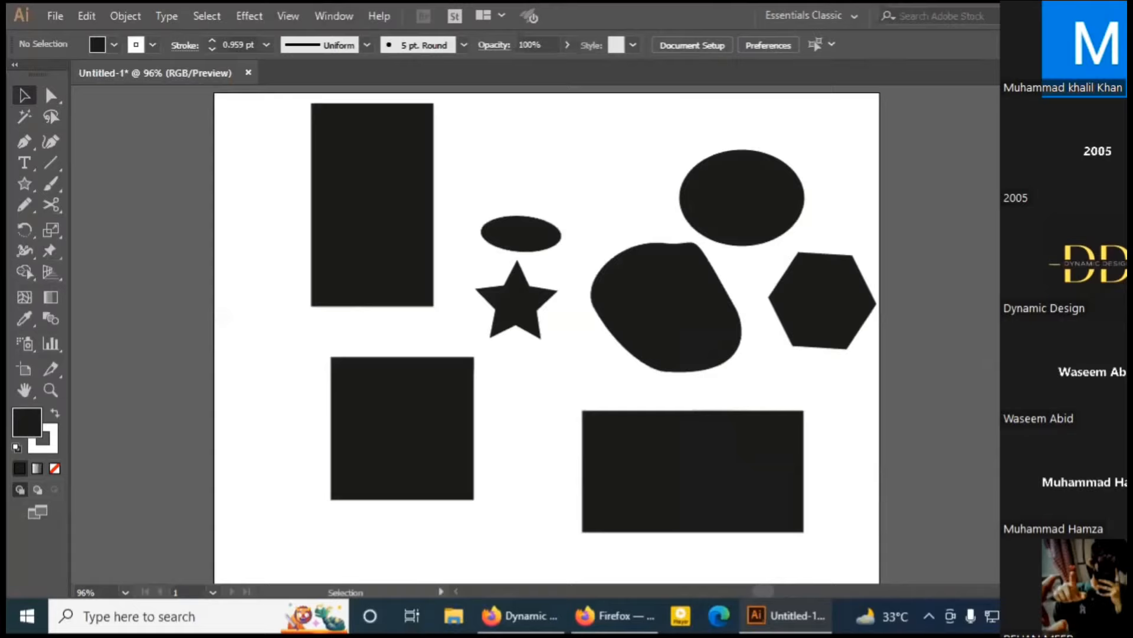
Show the Pathfinder, Align, Transform, Transparency, Appearance and Layers panels one after another, and hide the last one again.
{"action": "key", "text": "ctrl+shift+F9"}
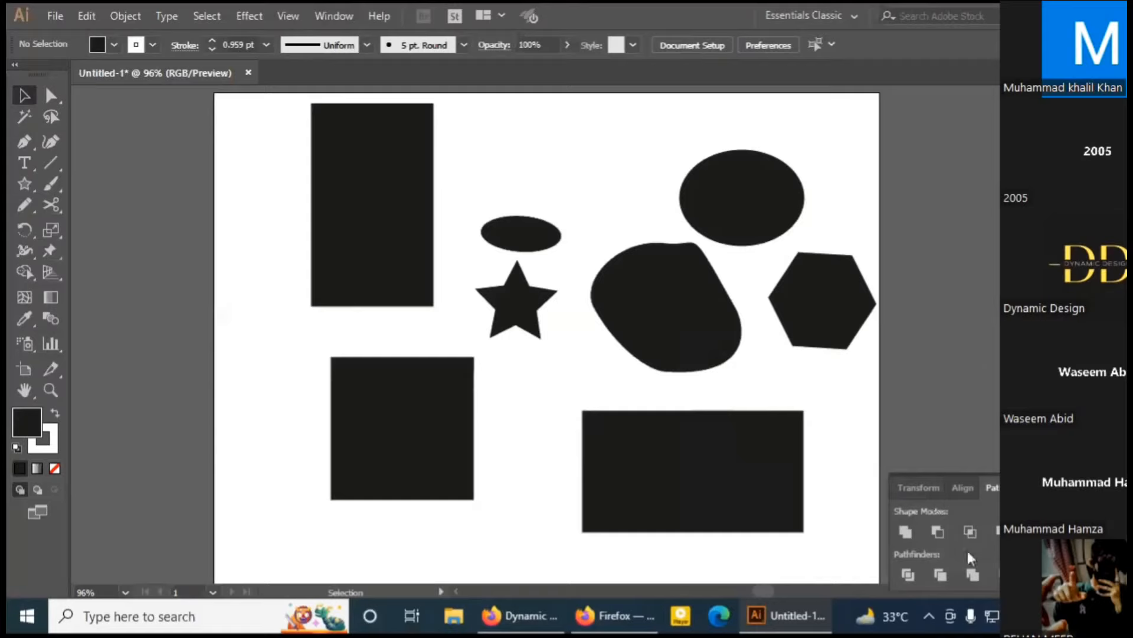
{"action": "left_click", "coordinate": [962, 487]}
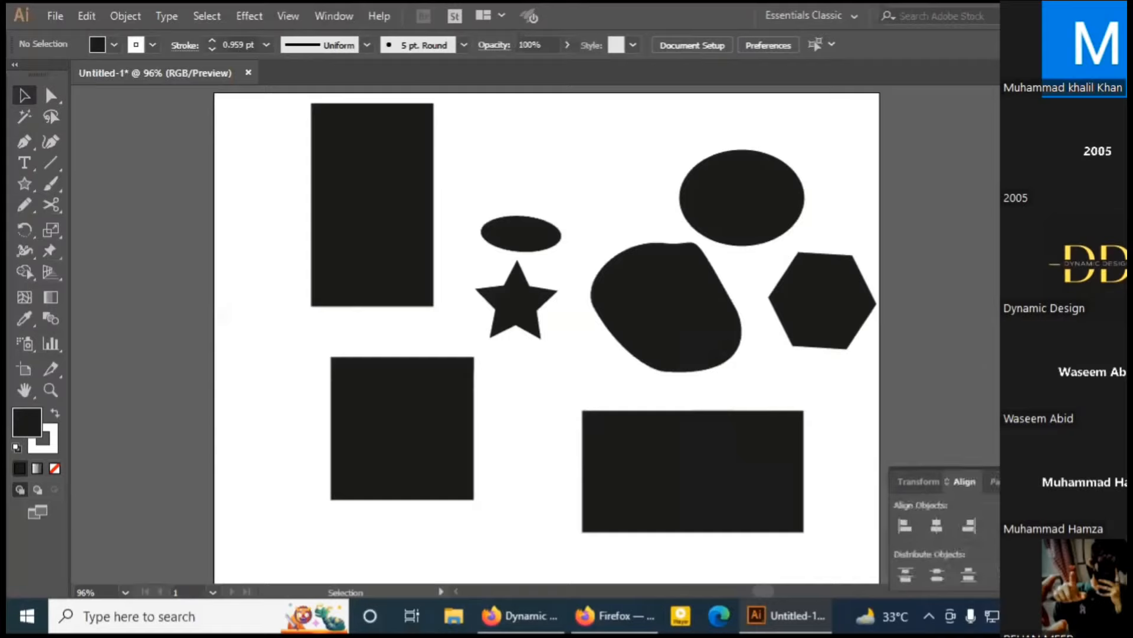
{"action": "key", "text": "shift+F8"}
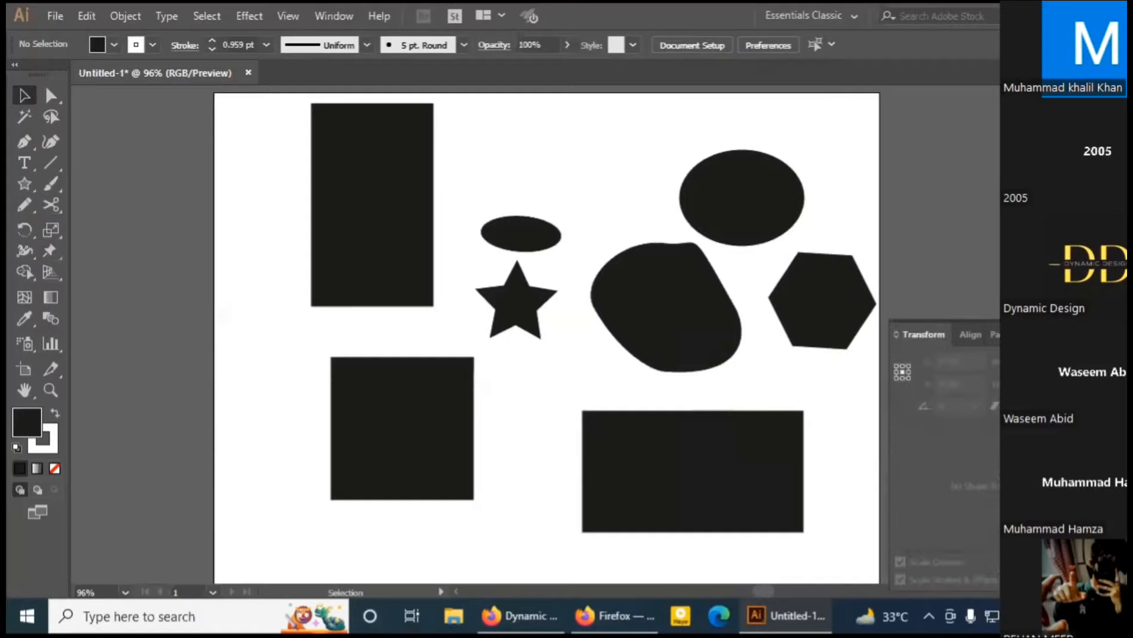
{"action": "key", "text": "ctrl+shift+F10"}
{"action": "key", "text": "shift+F6"}
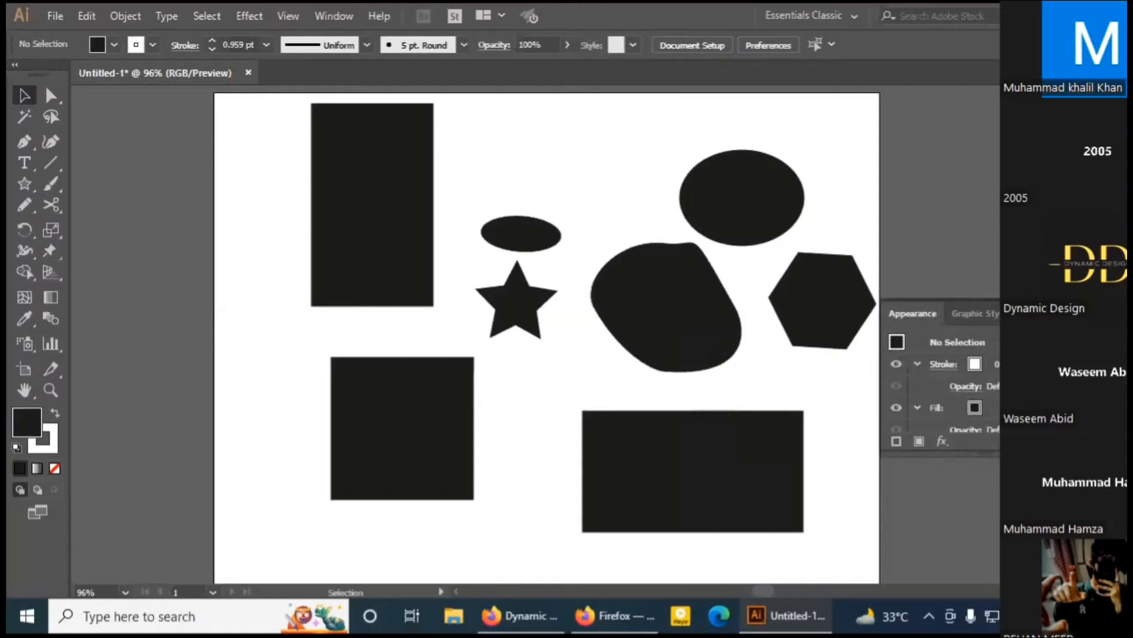
{"action": "key", "text": "F7"}
{"action": "key", "text": "F7"}
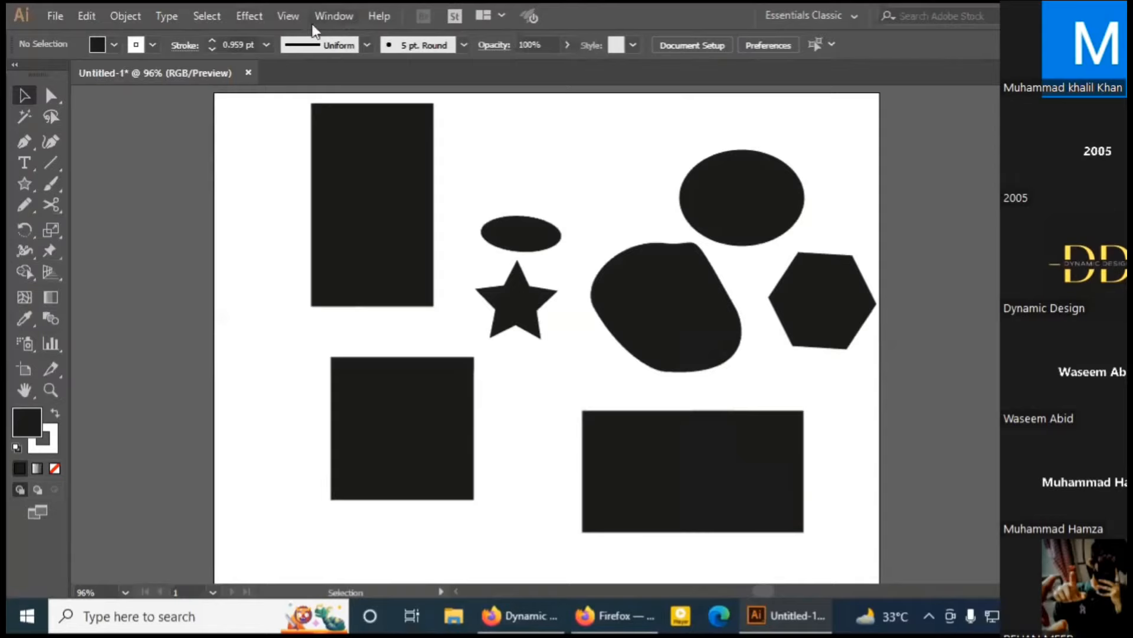
Review the list of available panels with their shortcuts, and open the Swatches panel.
{"action": "left_click", "coordinate": [334, 16]}
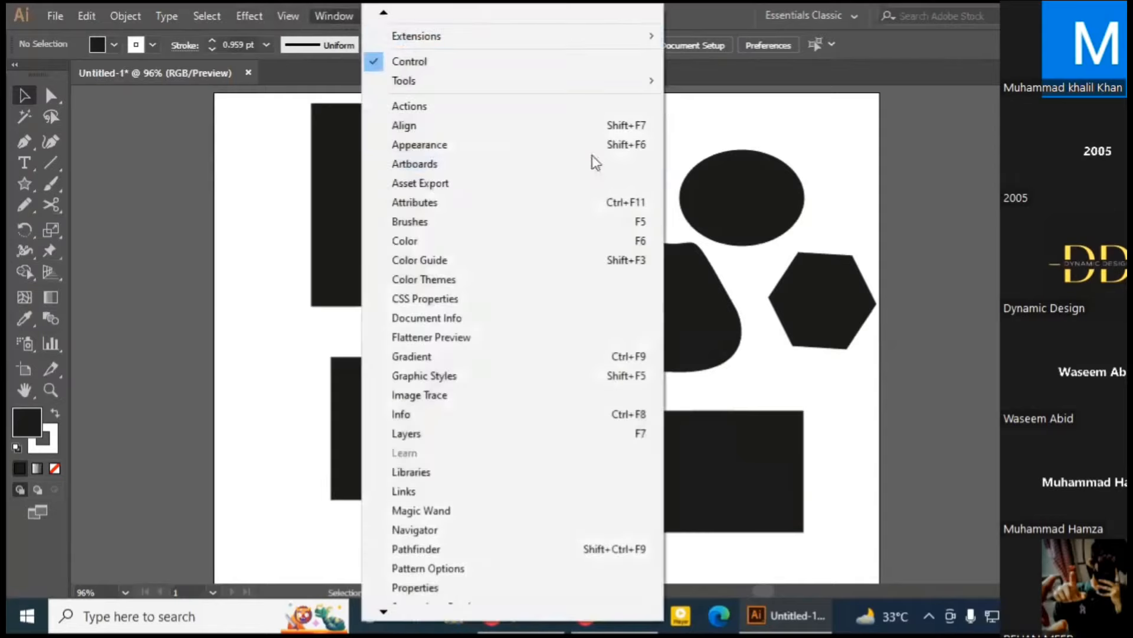
{"action": "key", "text": "Escape"}
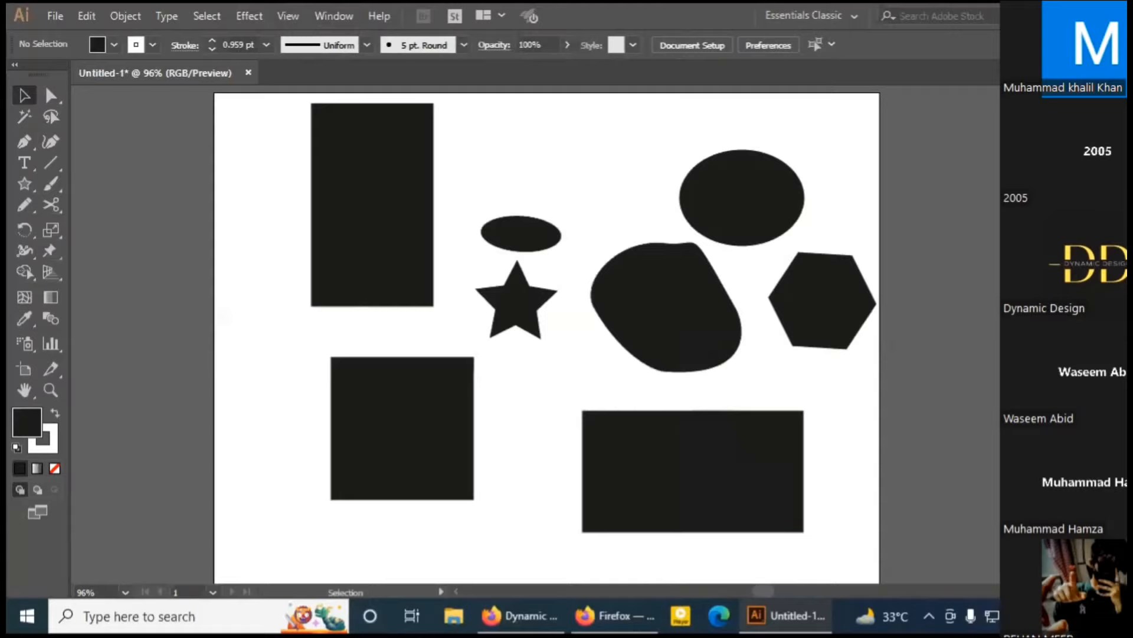
{"action": "left_click", "coordinate": [335, 17]}
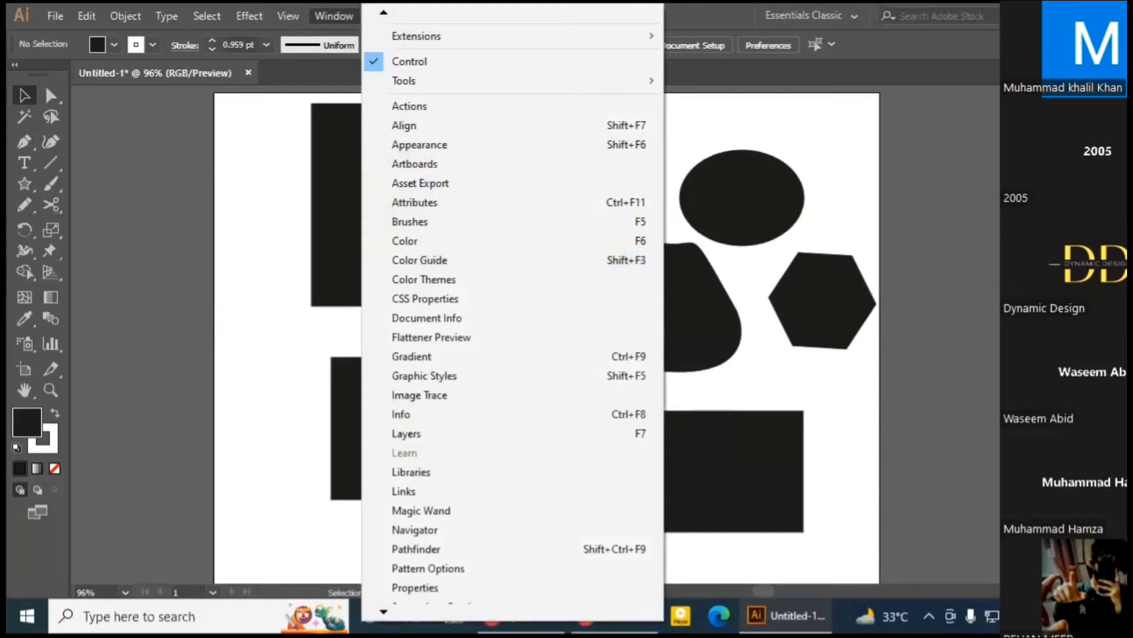
{"action": "key", "text": "Escape"}
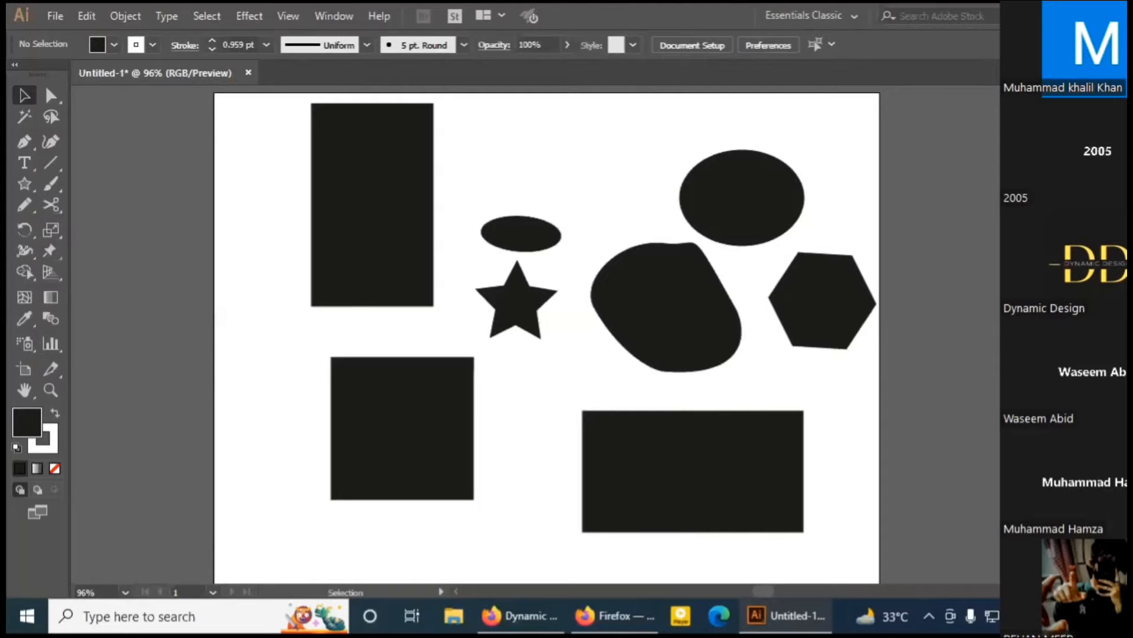
{"action": "left_click", "coordinate": [332, 16]}
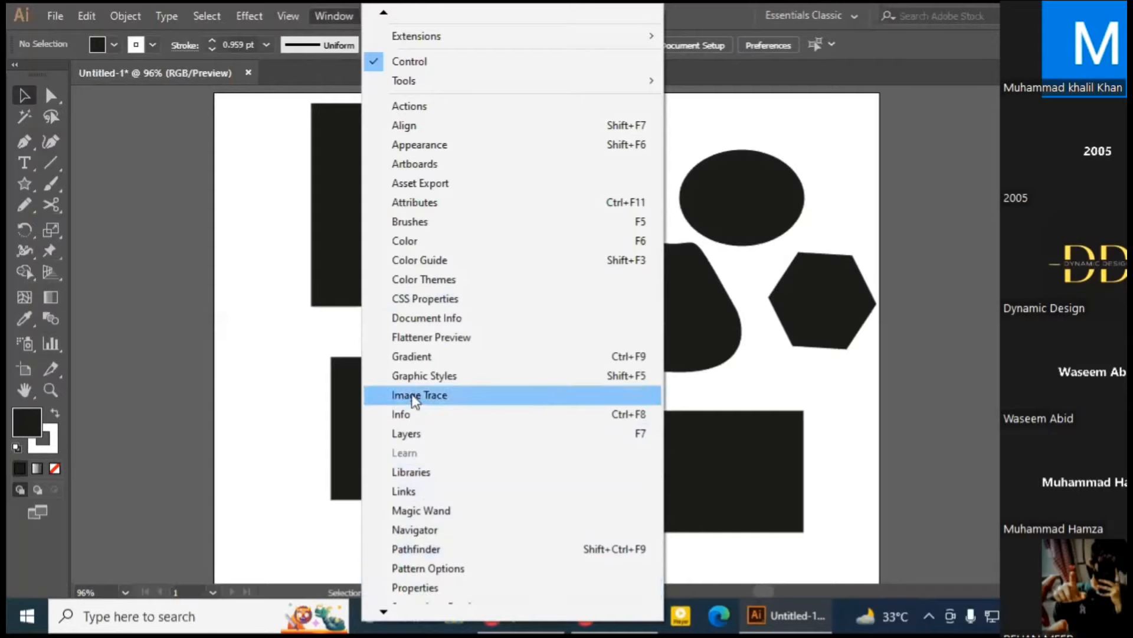
{"action": "mouse_move", "coordinate": [417, 602]}
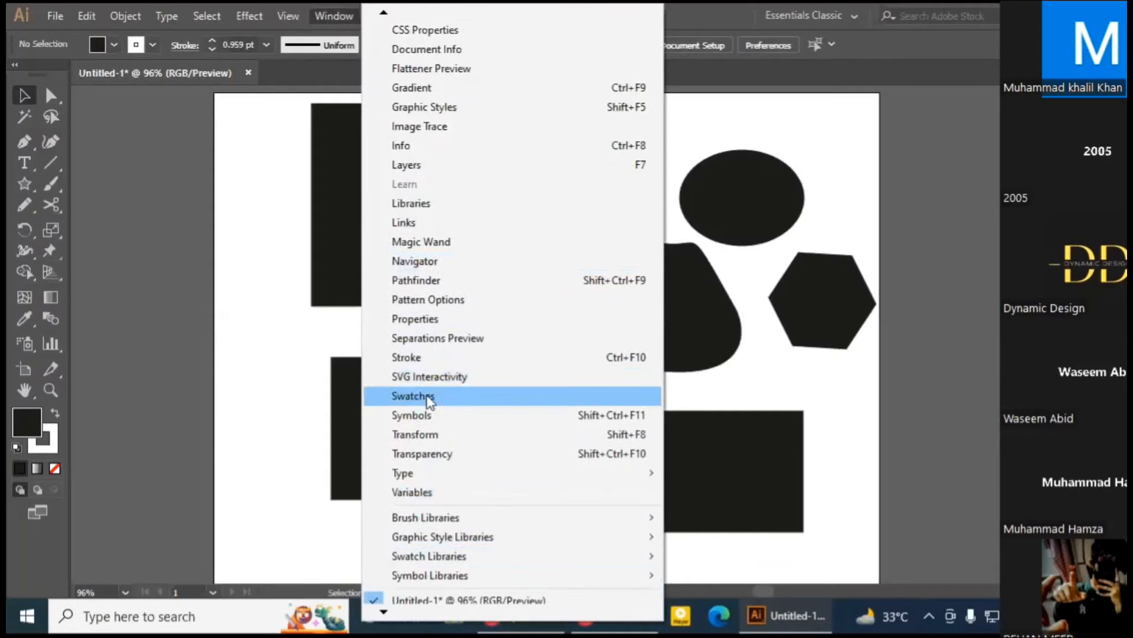
{"action": "left_click", "coordinate": [467, 398]}
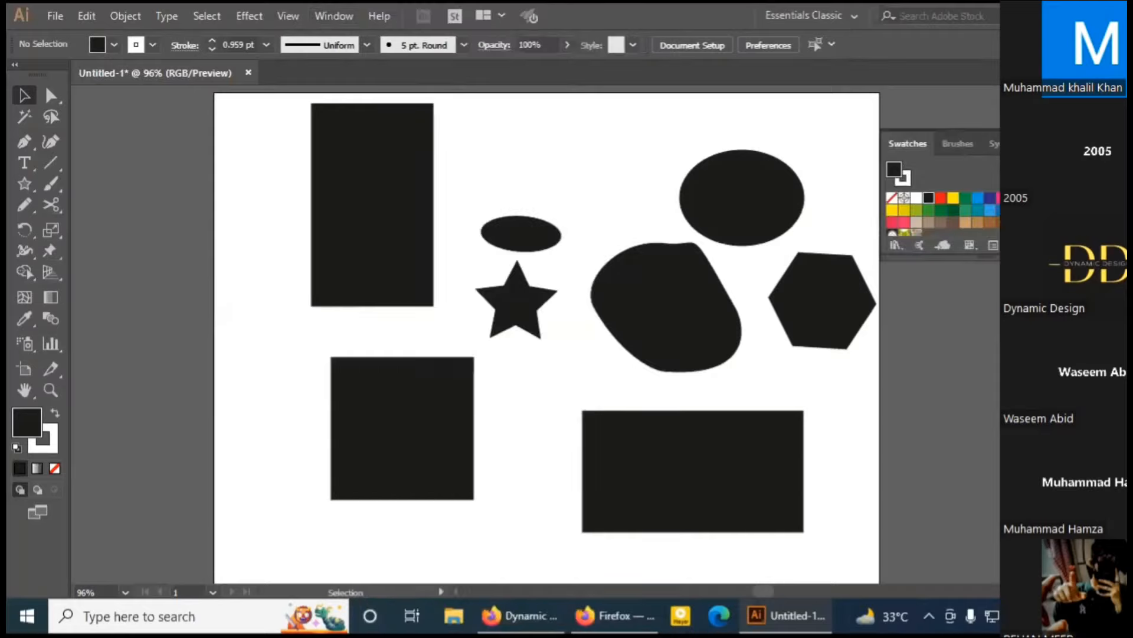
Check the chat of the Zoom meeting in Firefox for new messages, and return to Illustrator.
{"action": "left_click", "coordinate": [520, 615]}
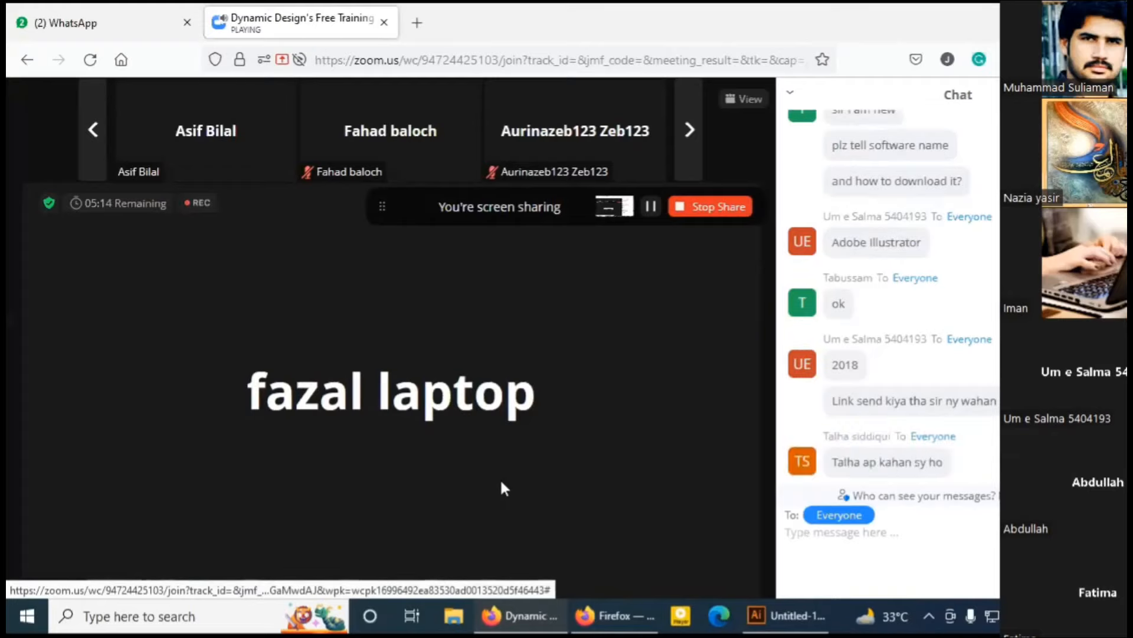
{"action": "left_click", "coordinate": [751, 624]}
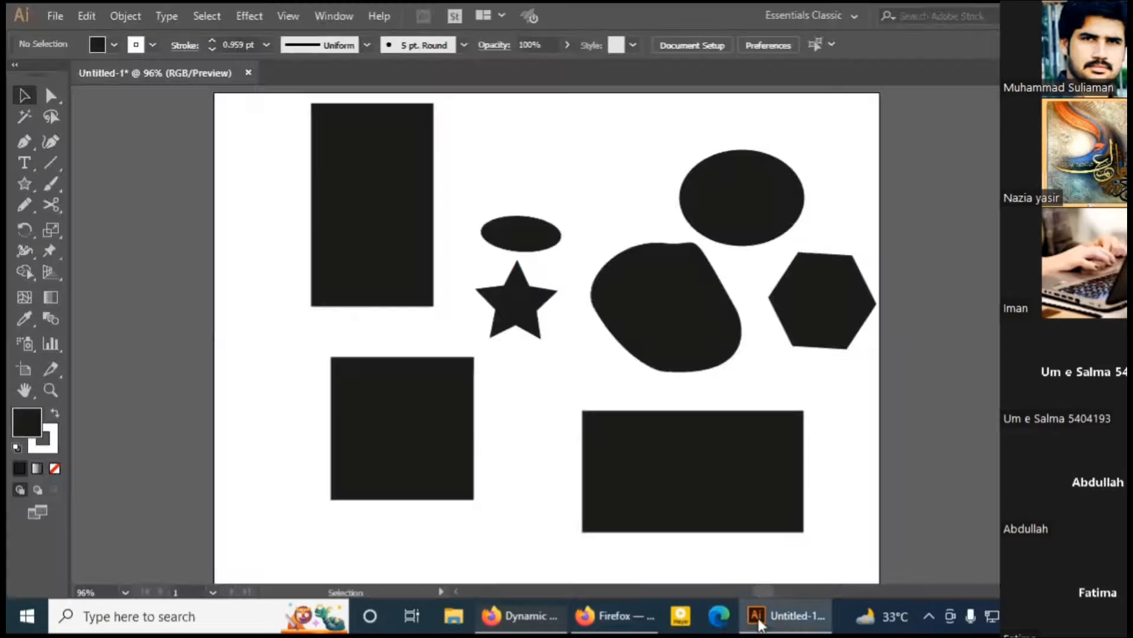
Switch the workspace to Essentials and back to Essentials Classic, and look over the list of workspaces once more.
{"action": "left_click", "coordinate": [851, 15]}
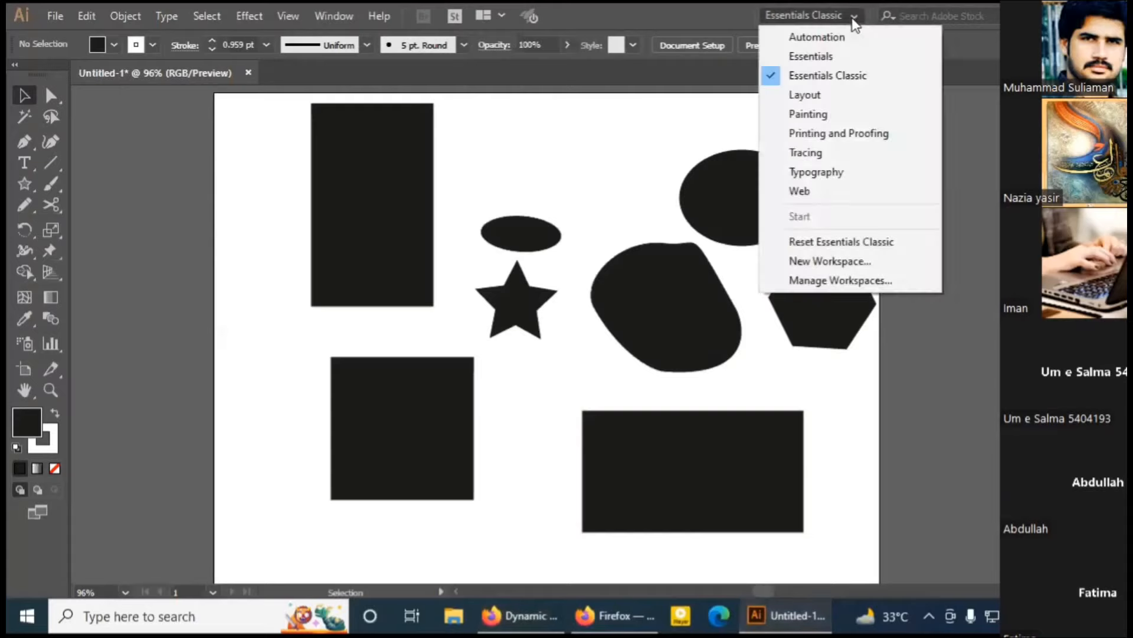
{"action": "left_click", "coordinate": [847, 59]}
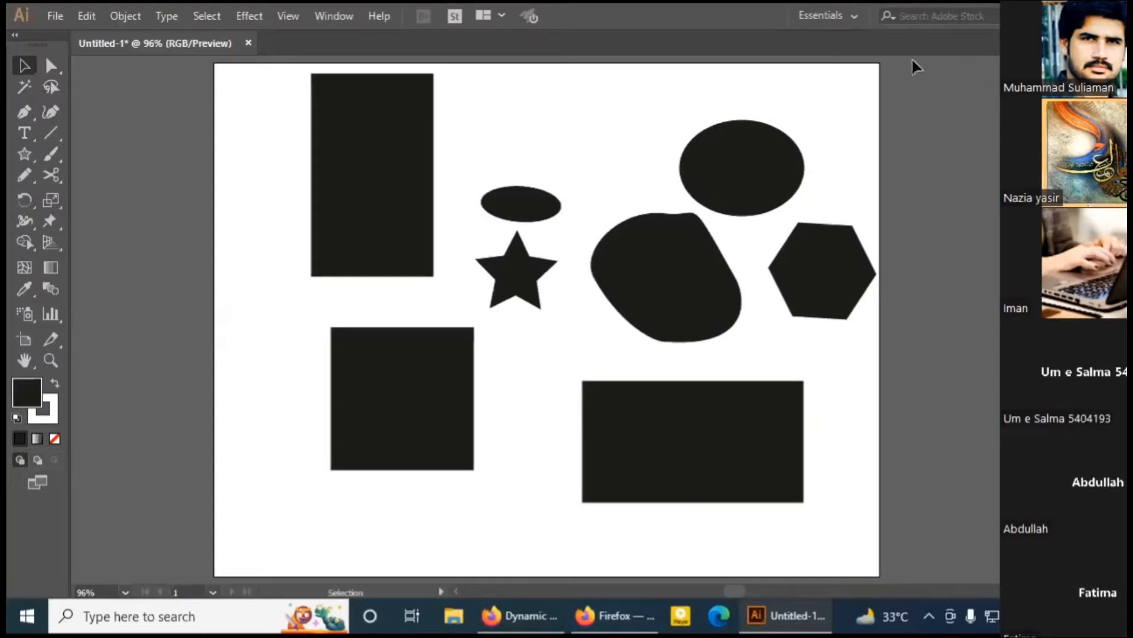
{"action": "left_click", "coordinate": [855, 18]}
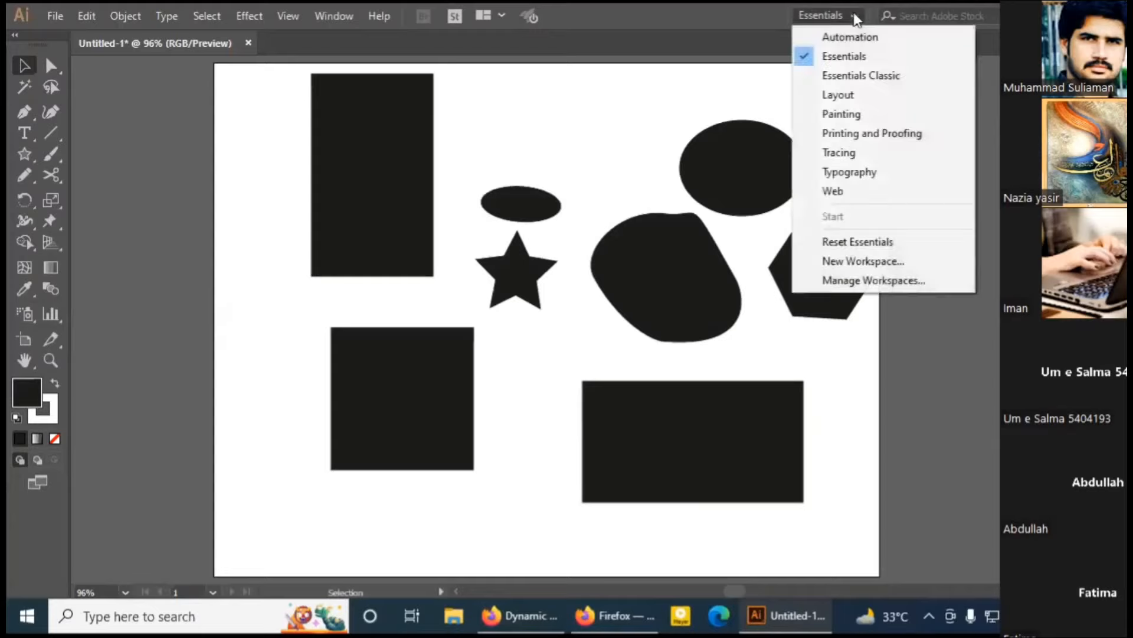
{"action": "left_click", "coordinate": [871, 77]}
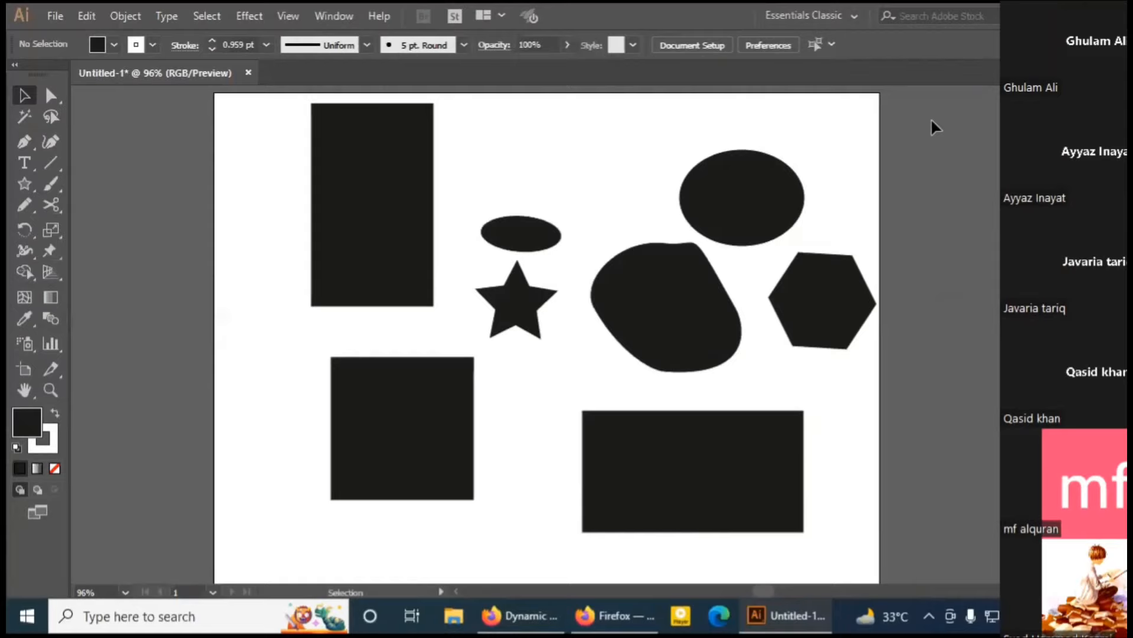
{"action": "left_click", "coordinate": [842, 17]}
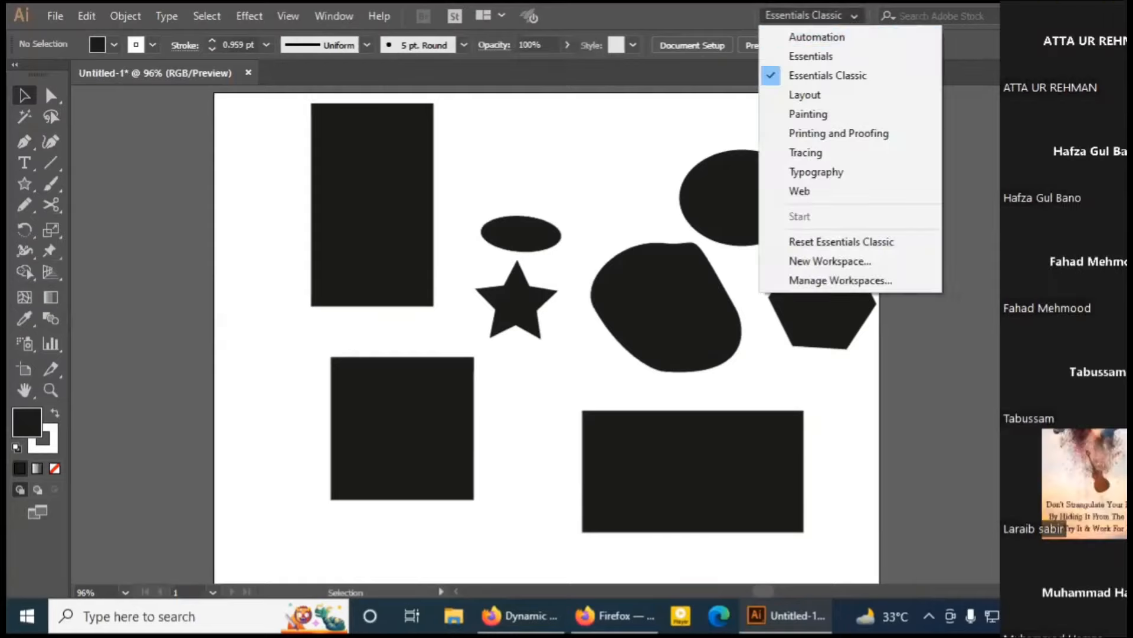
{"action": "left_click", "coordinate": [1113, 501]}
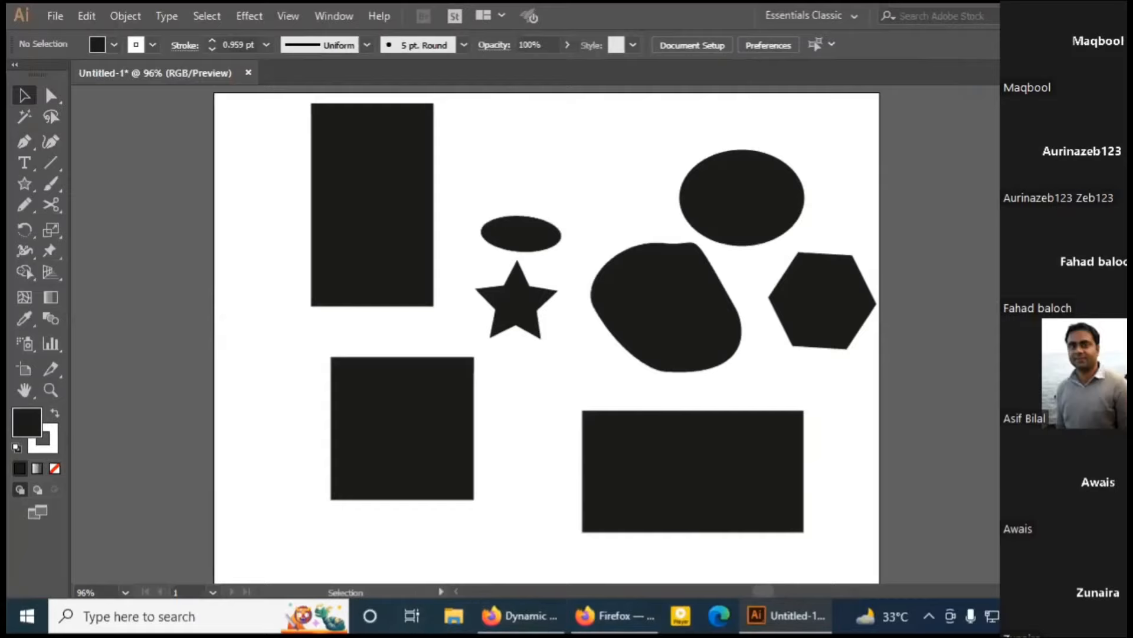
Switch to the Zoom meeting in Firefox and close its chat pane.
{"action": "left_click", "coordinate": [527, 618]}
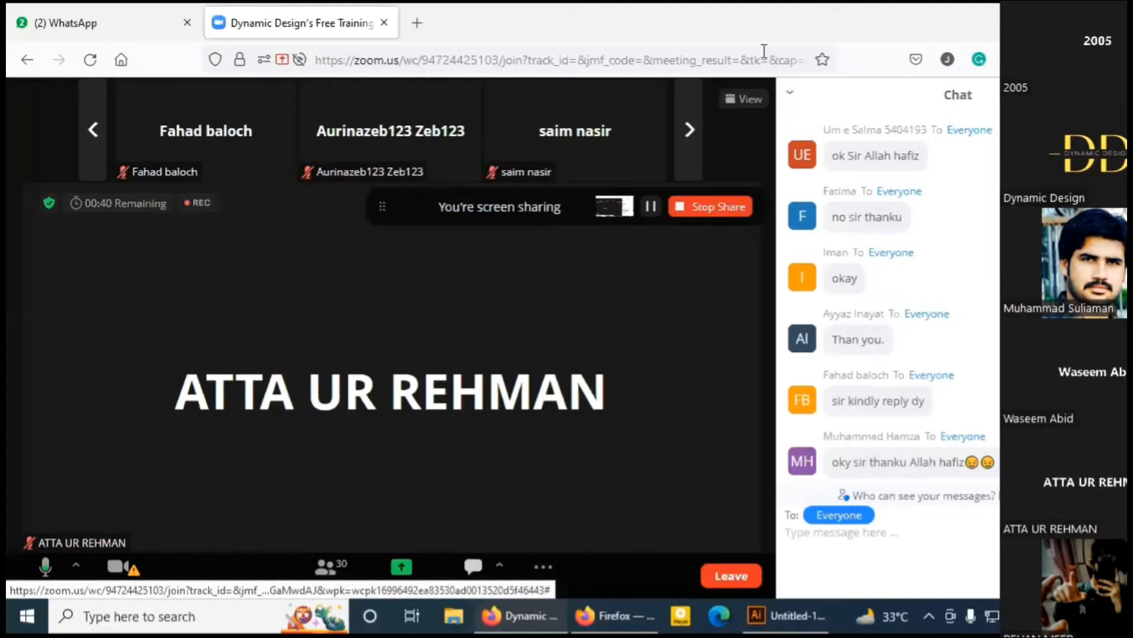
{"action": "left_click", "coordinate": [790, 93]}
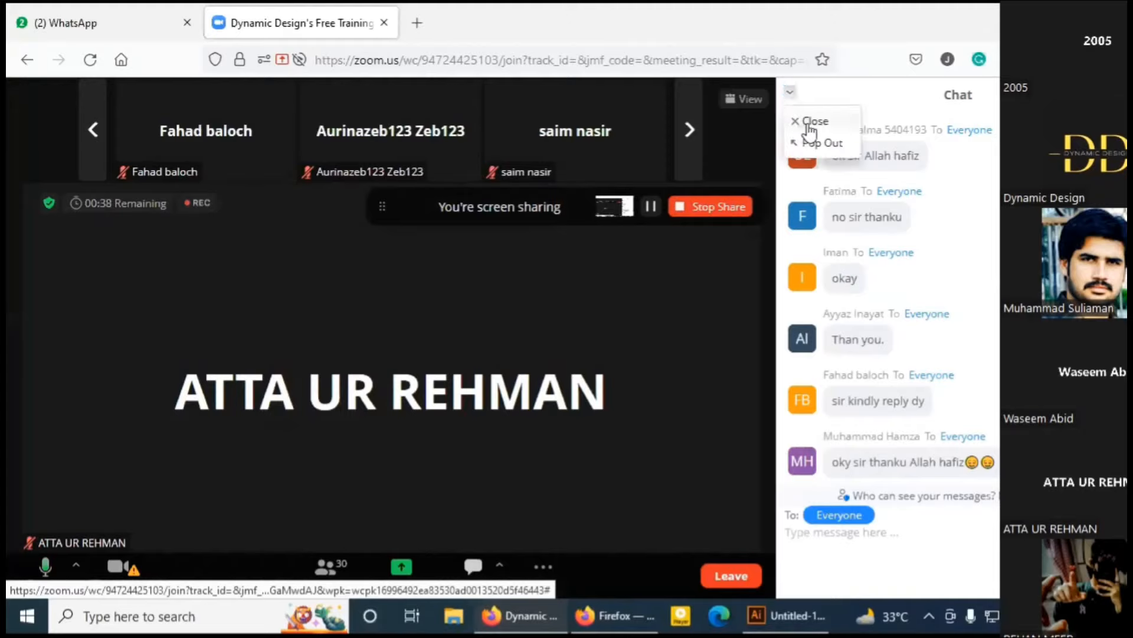
{"action": "left_click", "coordinate": [808, 121]}
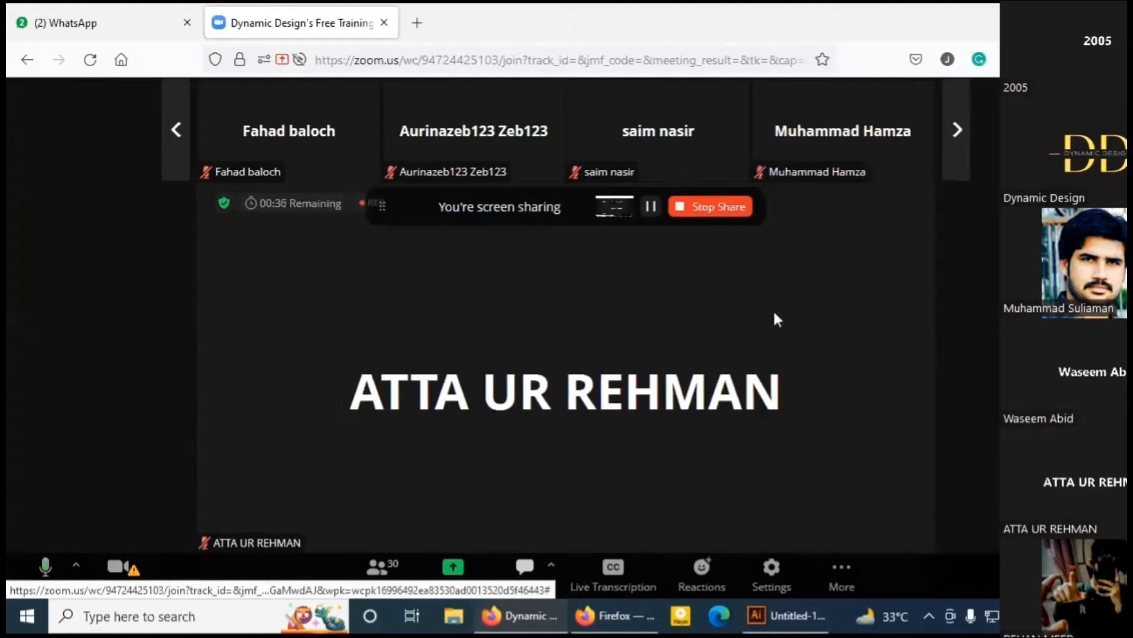